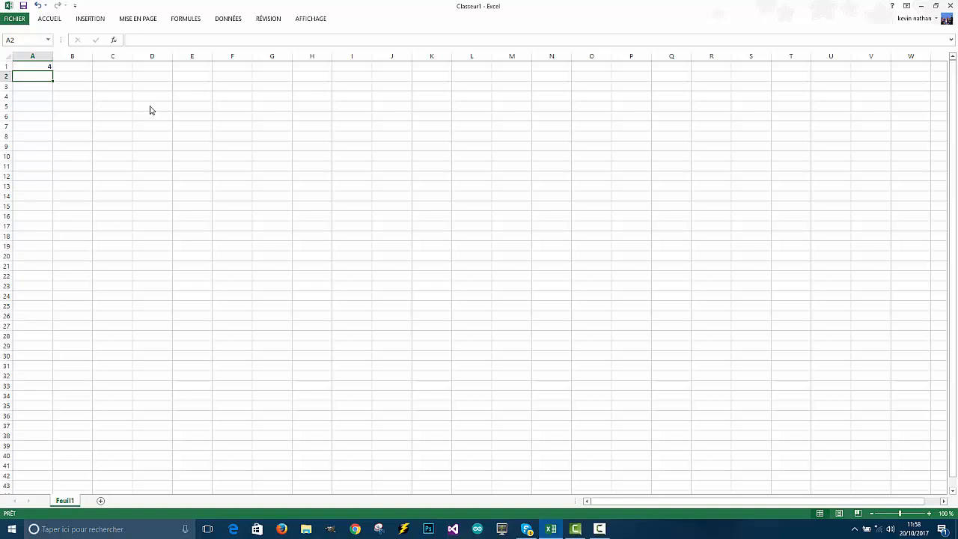
pyautogui.press('Up')
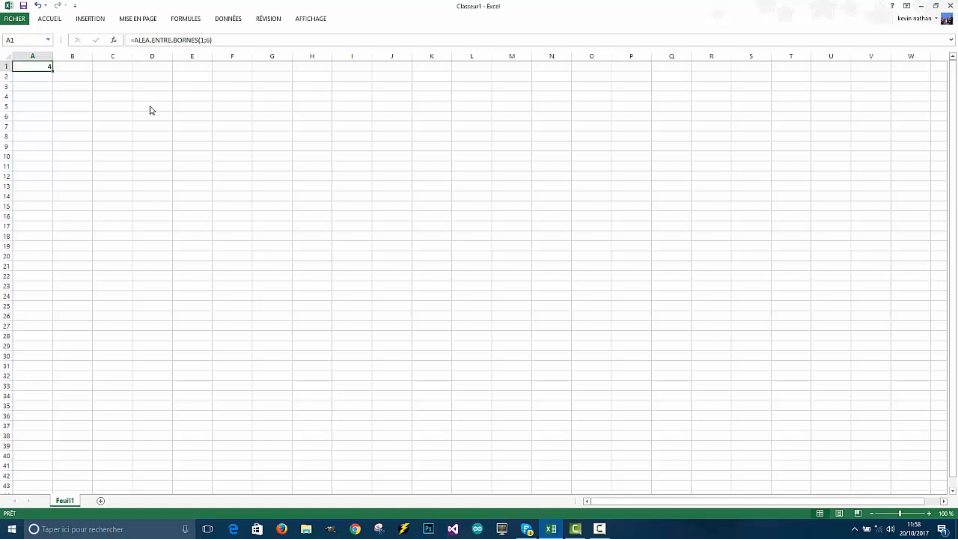
pyautogui.press('Down')
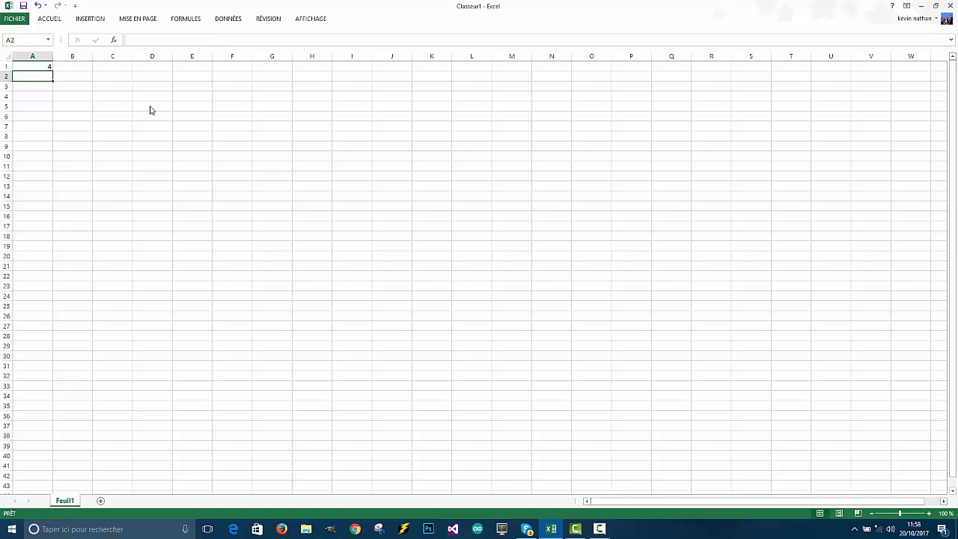
pyautogui.press('Up')
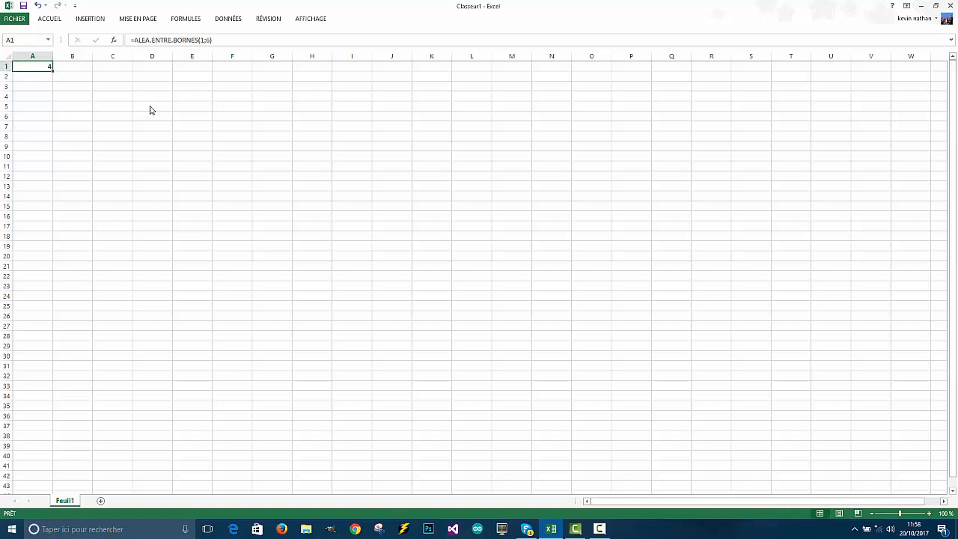
pyautogui.press('BackSpace')
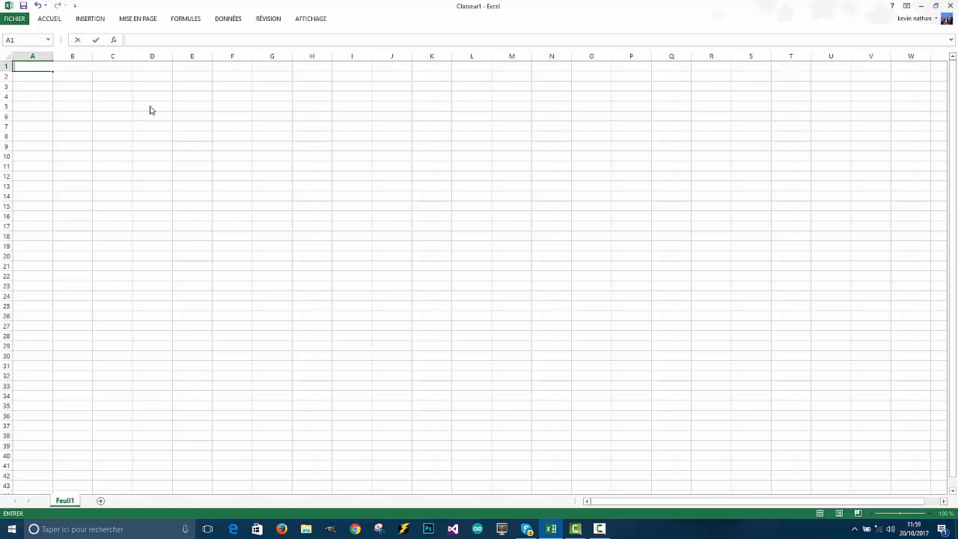
pyautogui.write('=')
pyautogui.press('BackSpace')
pyautogui.write('=')
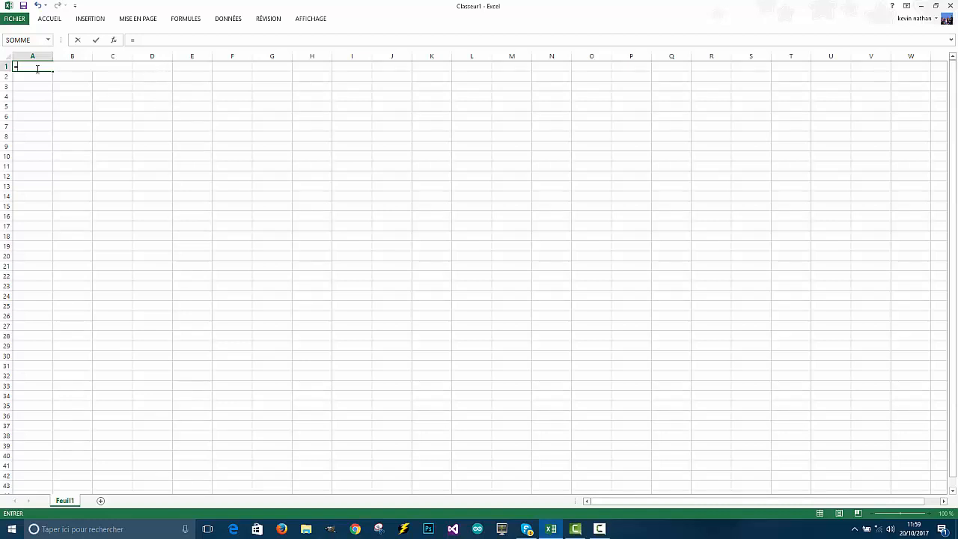
pyautogui.click(13, 86)
pyautogui.press('F2')
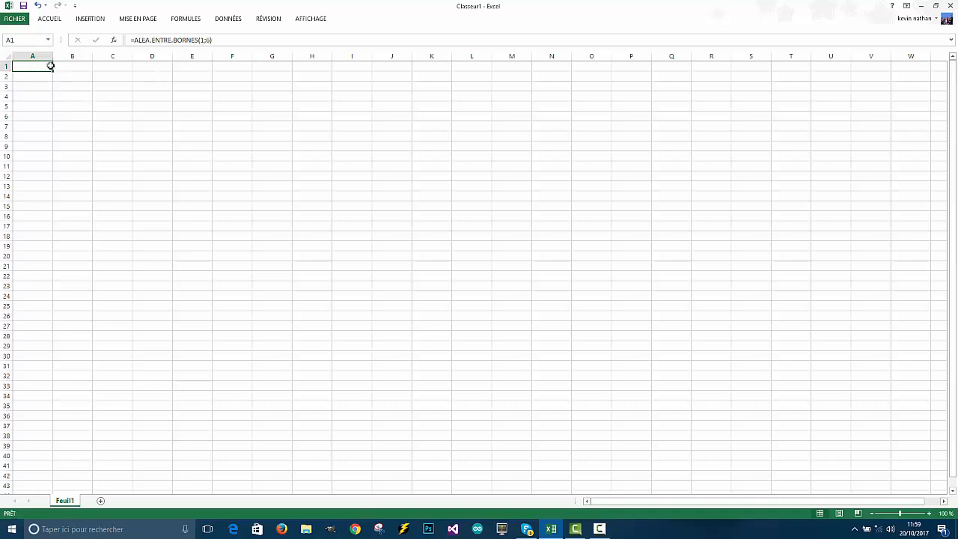
# Step: Clear the random-number formula from cell A1
pyautogui.doubleClick(52, 66)
pyautogui.hotkey('shift', 'Home')
pyautogui.press('BackSpace')
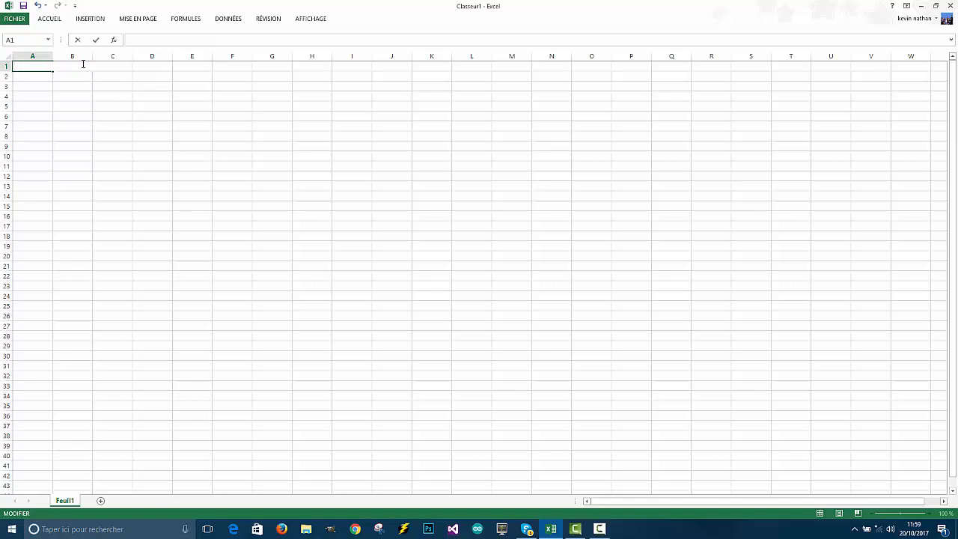
pyautogui.click(64, 78)
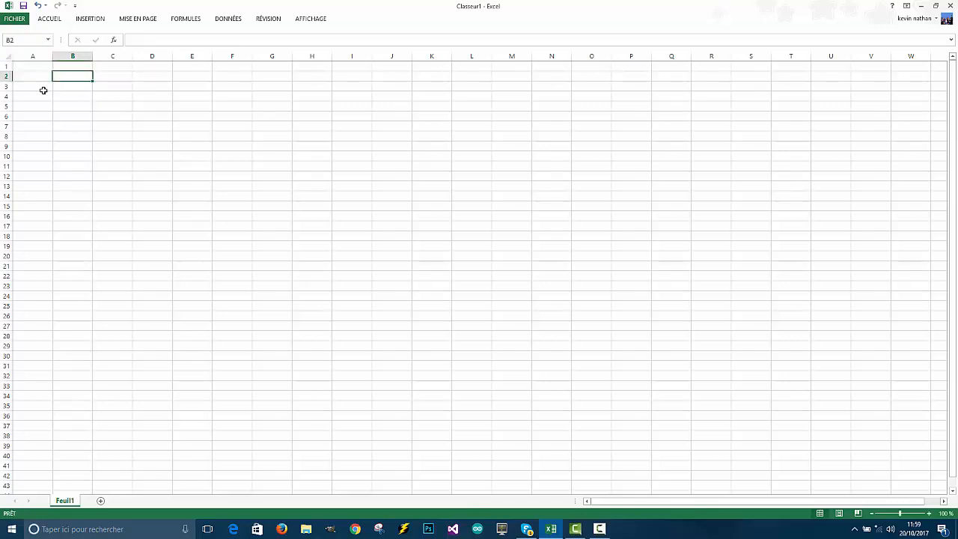
# Step: Enter the sample formula =9+9 in cell B4
pyautogui.click(35, 86)
pyautogui.click(65, 96)
pyautogui.doubleClick(77, 97)
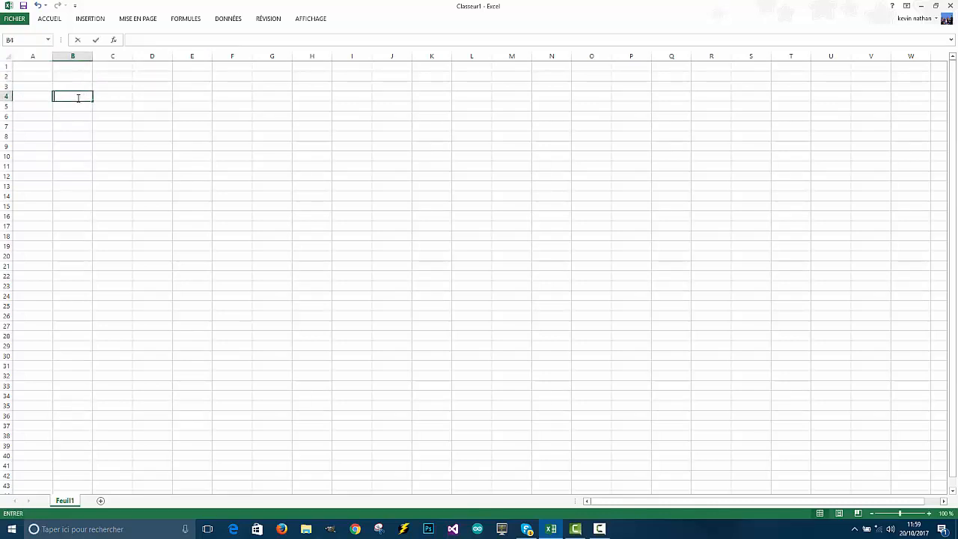
pyautogui.write('=9+9')
pyautogui.press('Return')
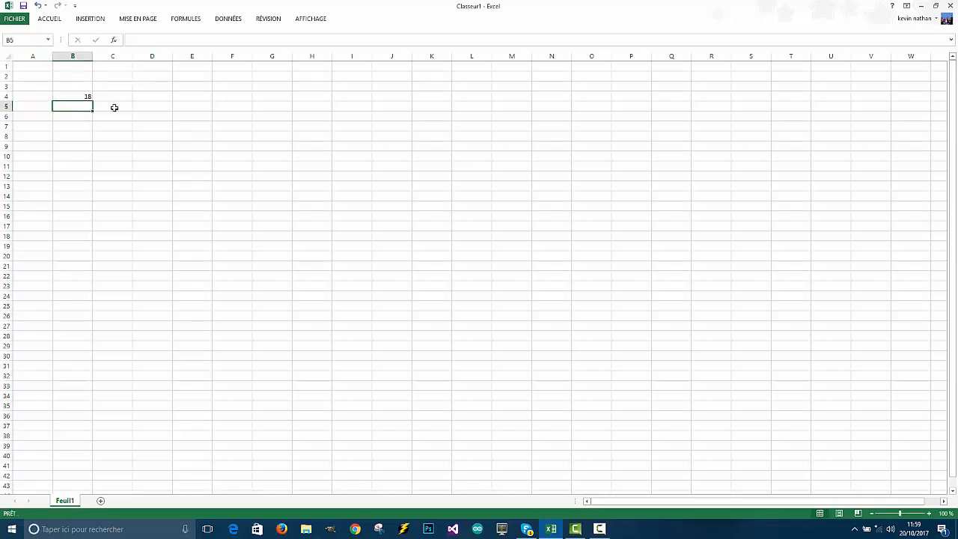
# Step: Delete the sample addition formula from cell B4
pyautogui.doubleClick(85, 96)
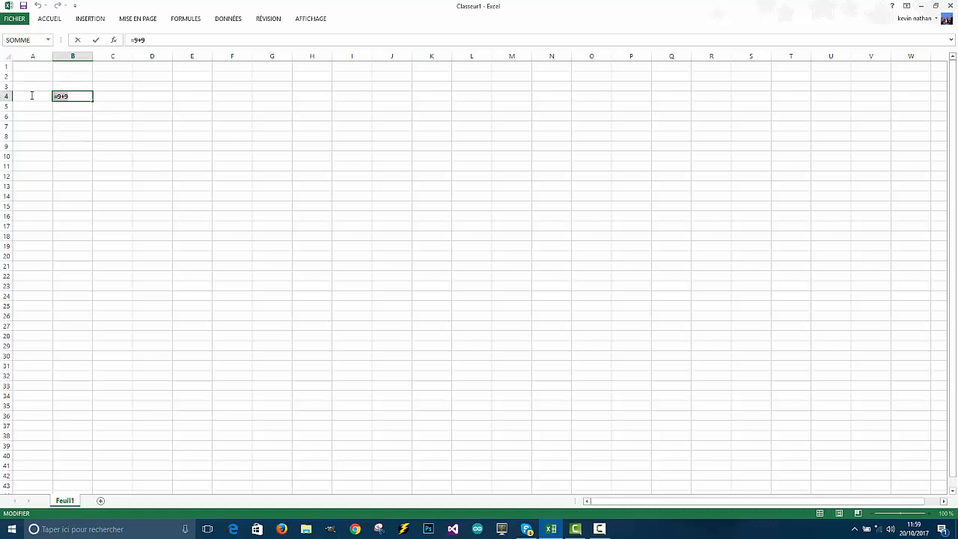
pyautogui.press('BackSpace')
pyautogui.doubleClick(25, 65)
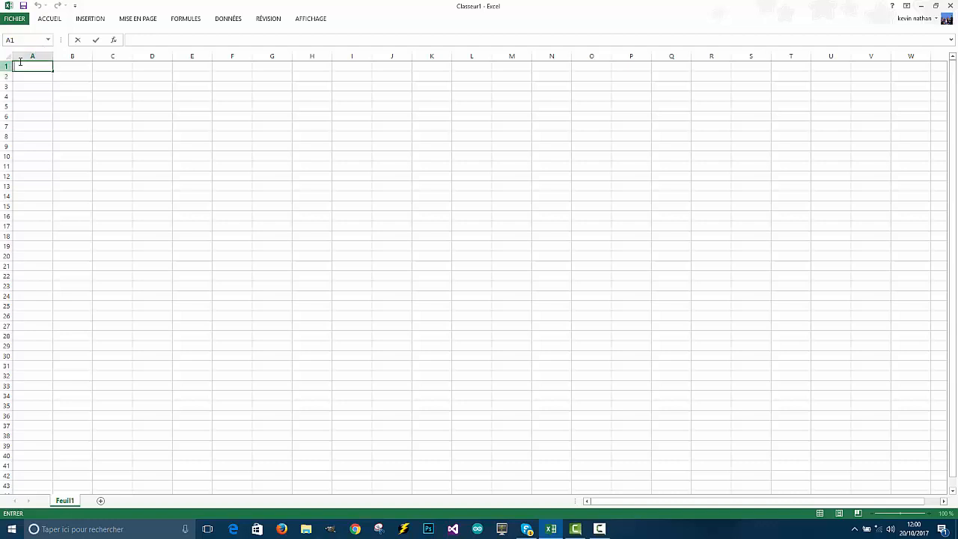
pyautogui.click(72, 56)
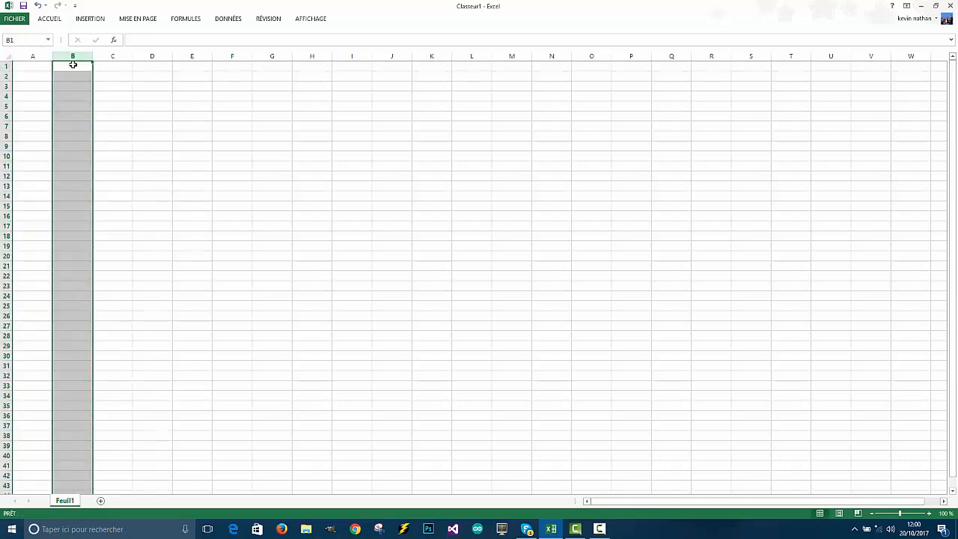
pyautogui.click(49, 66)
pyautogui.click(62, 68)
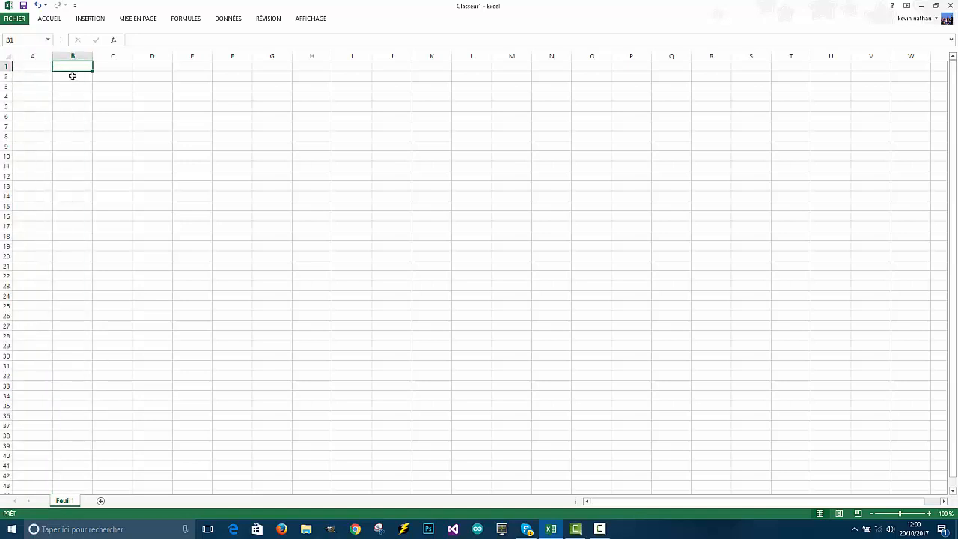
pyautogui.click(124, 67)
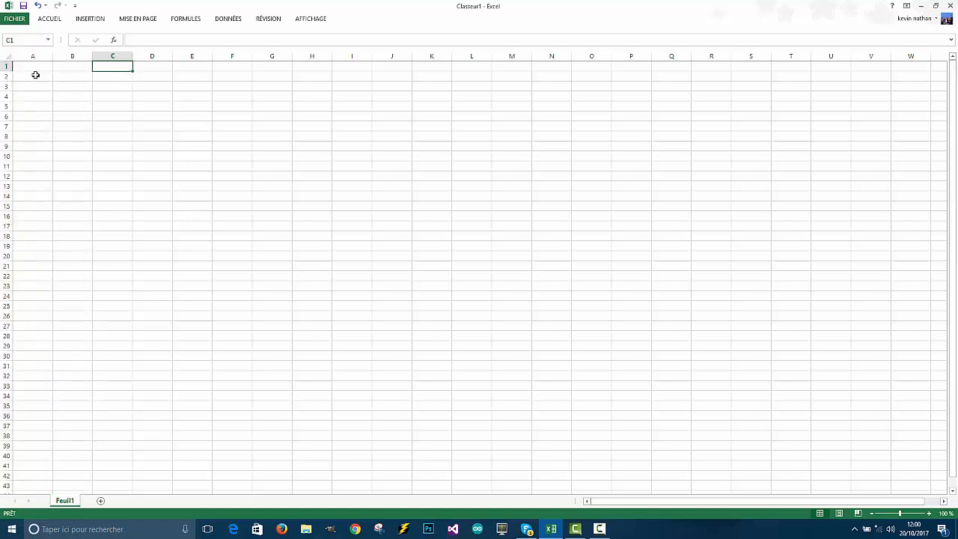
pyautogui.click(160, 67)
pyautogui.click(40, 66)
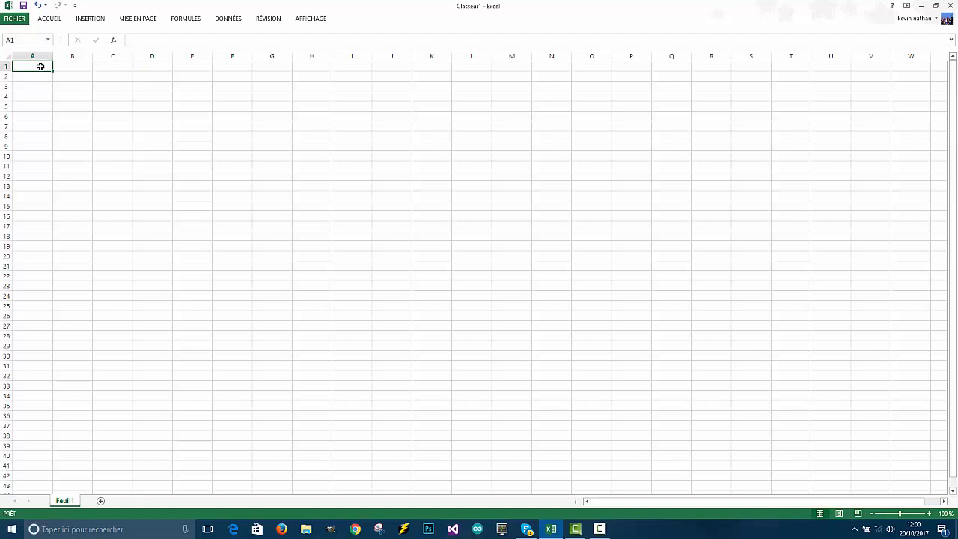
pyautogui.click(599, 530)
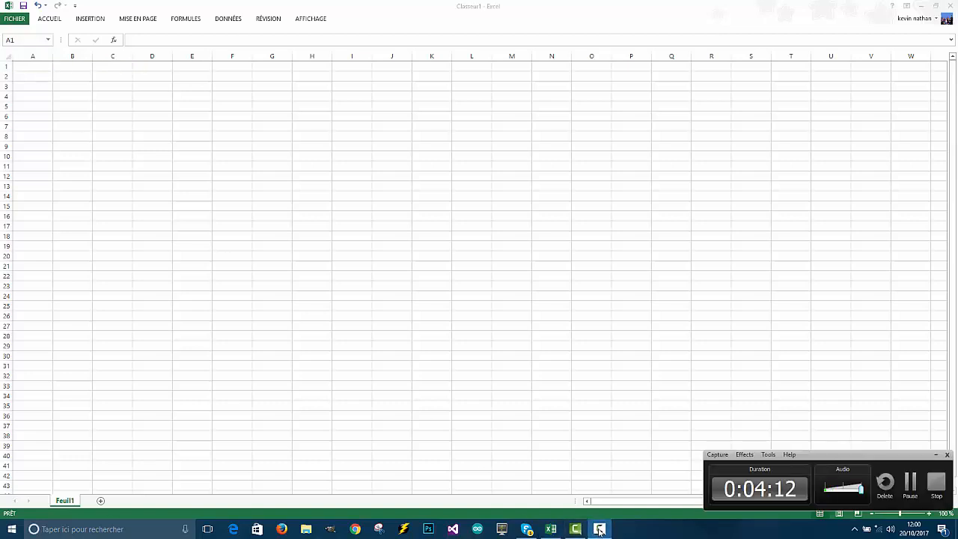
pyautogui.click(599, 529)
# Step: Enter the formula =ALEA.ENTRE.BORNES(1;6) in cell A1 to simulate a die roll
pyautogui.doubleClick(30, 64)
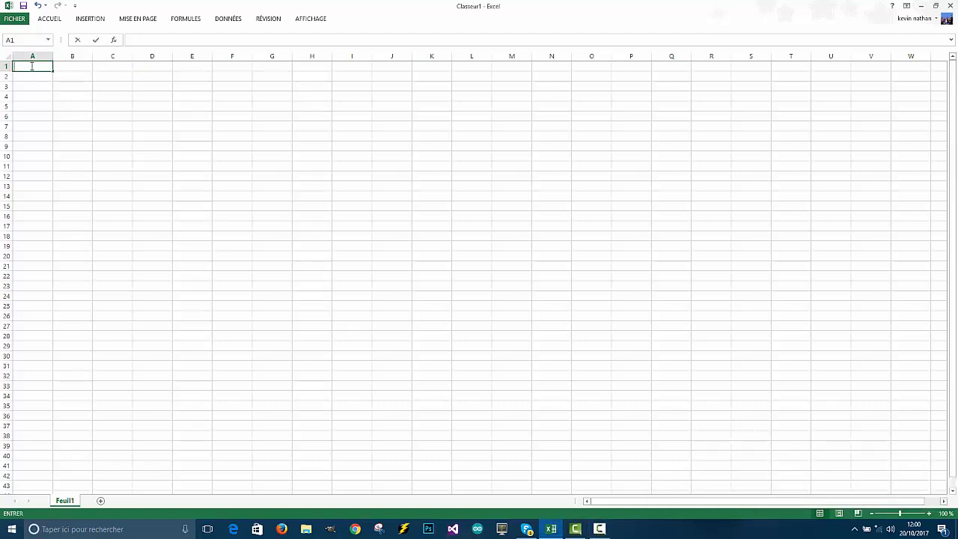
pyautogui.write('=al')
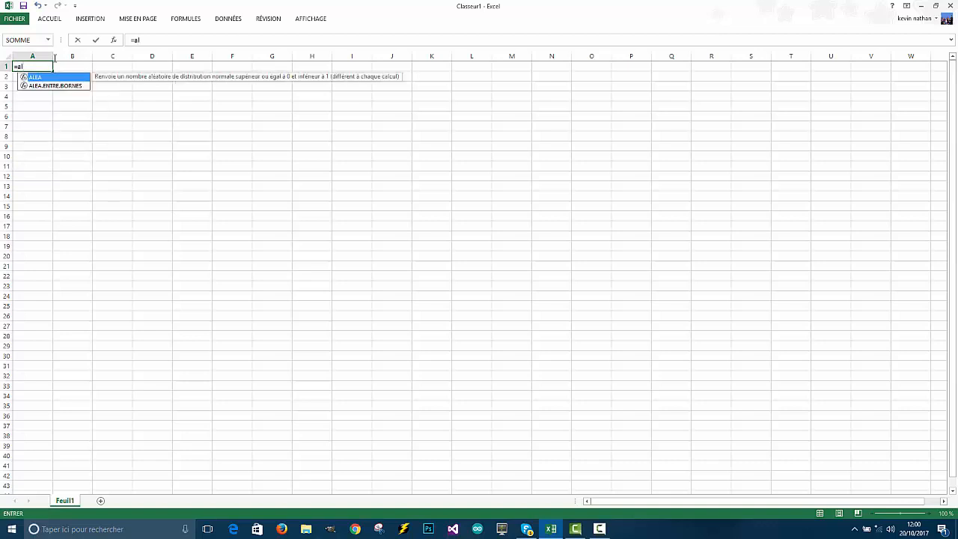
pyautogui.click(66, 89)
pyautogui.doubleClick(66, 90)
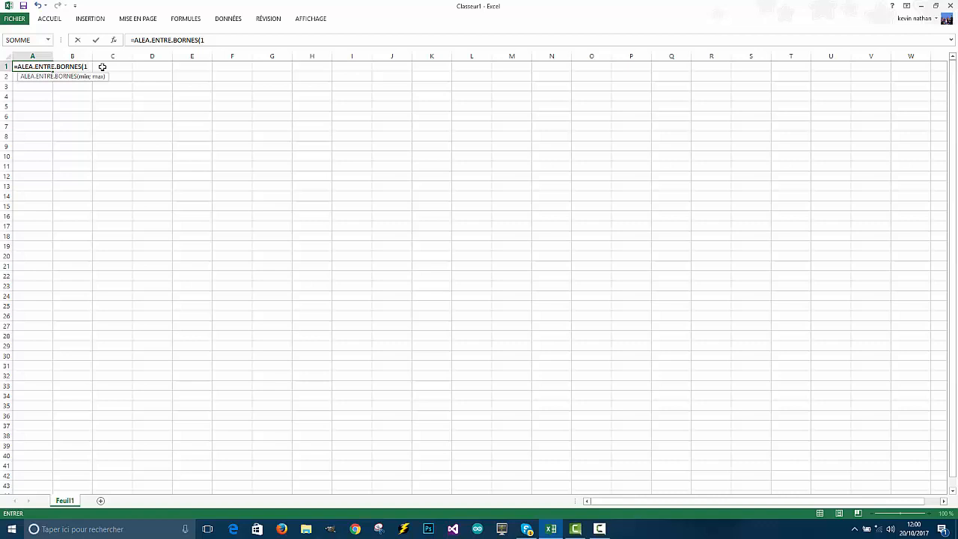
pyautogui.write(';6)')
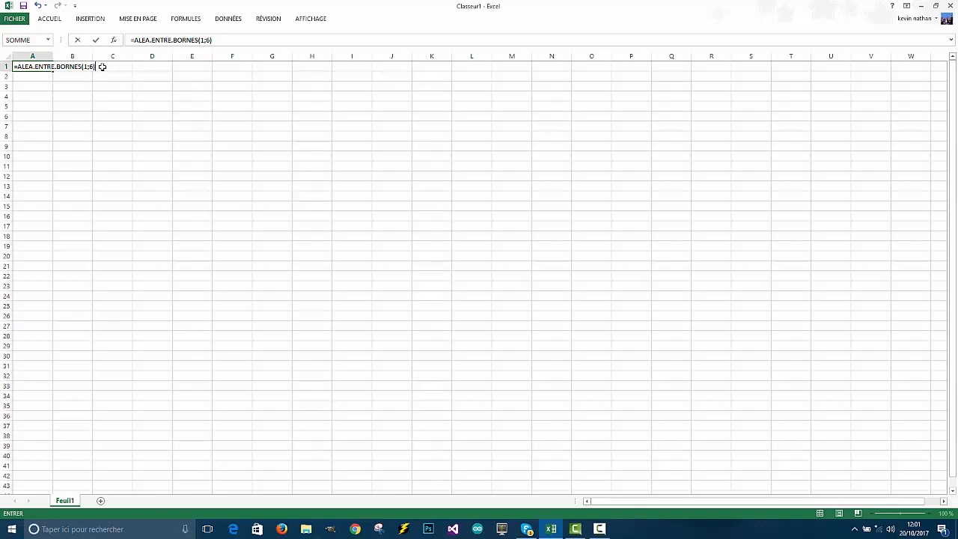
pyautogui.press('Return')
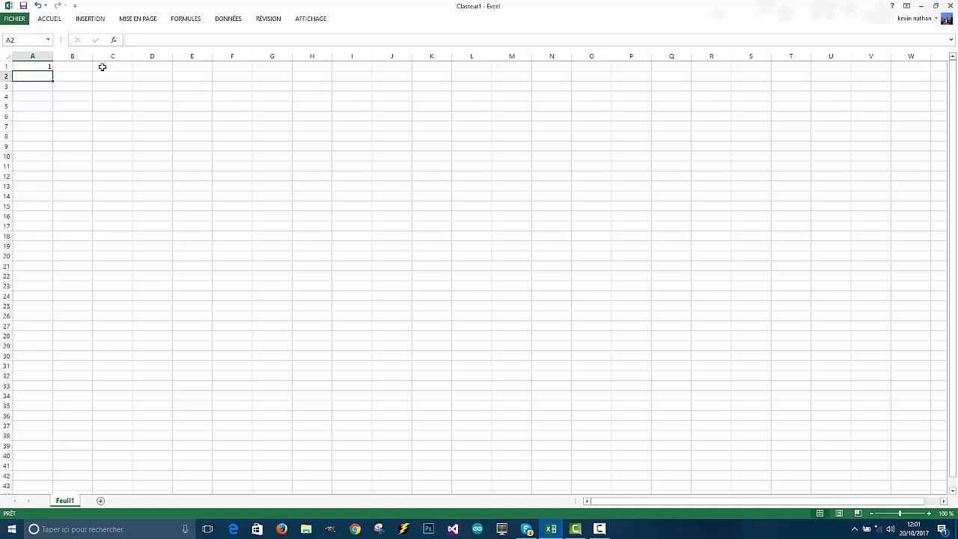
# Step: Select the range A1:A1000000, starting from the cell with the random-number formula
pyautogui.click(25, 41)
pyautogui.click(25, 41)
pyautogui.click(32, 69)
pyautogui.click(27, 41)
pyautogui.click(27, 41)
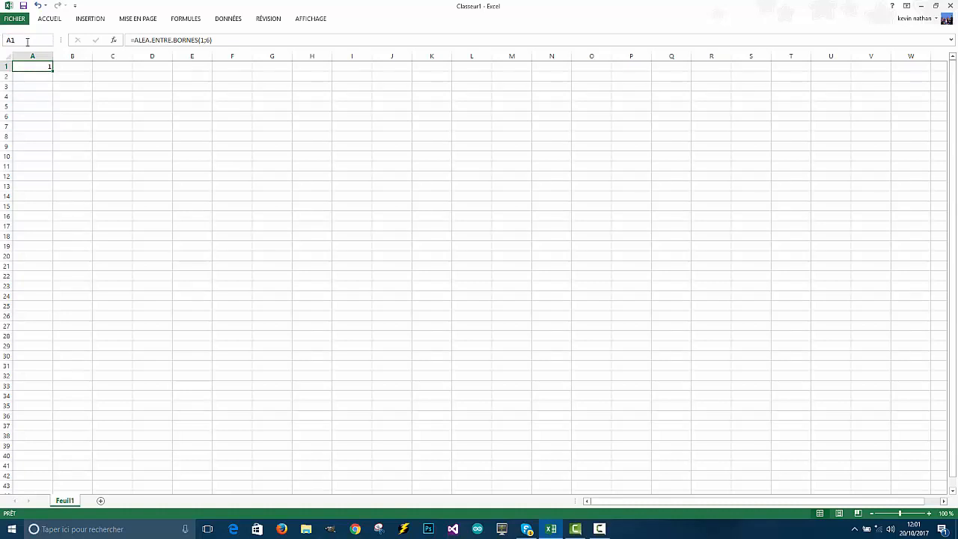
pyautogui.write(':A1000000')
pyautogui.press('Return')
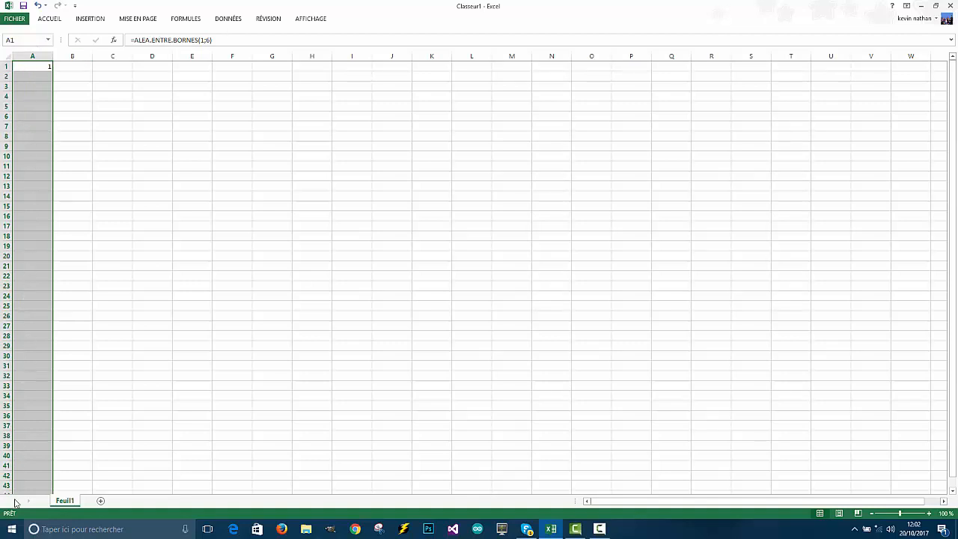
# Step: Fill the random-number formula from A1 down through the selected one million cells of column A
pyautogui.click(102, 21)
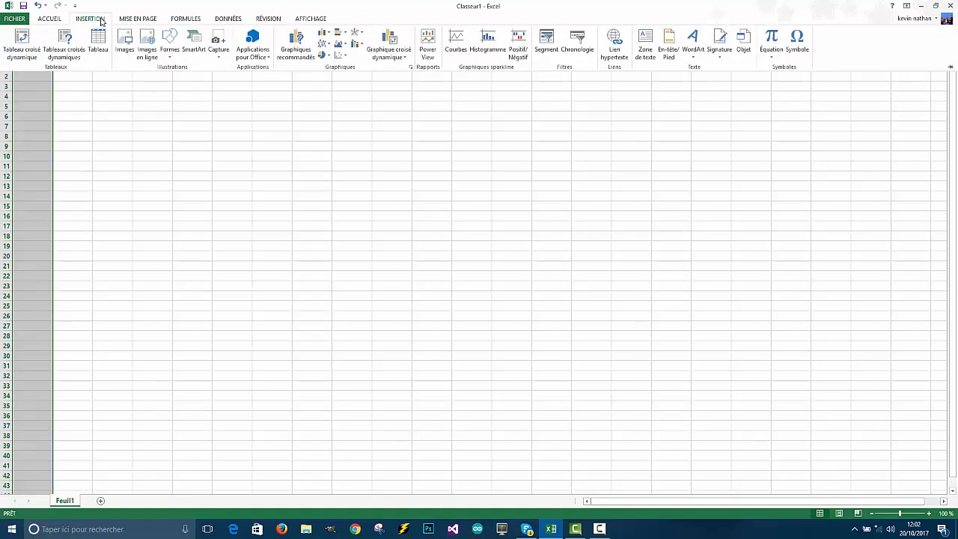
pyautogui.click(68, 19)
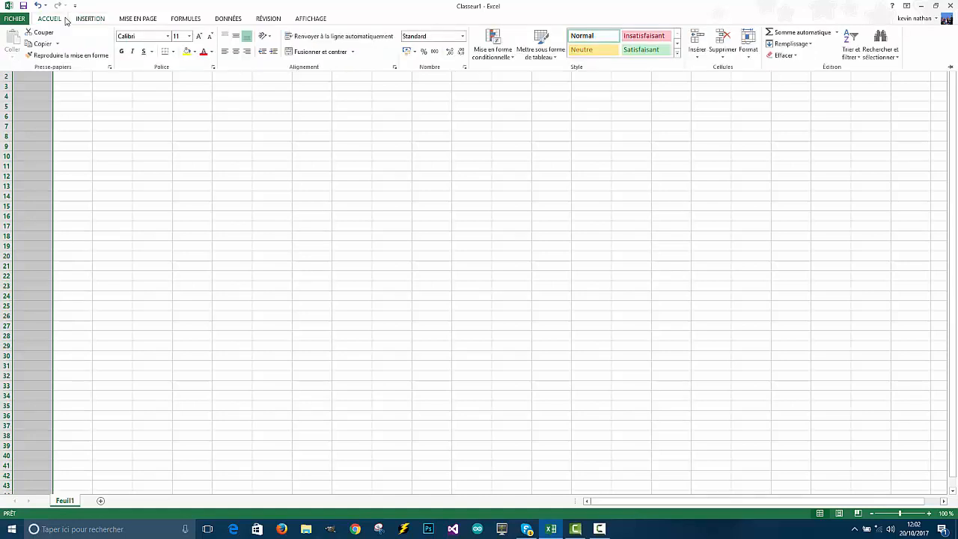
pyautogui.click(811, 44)
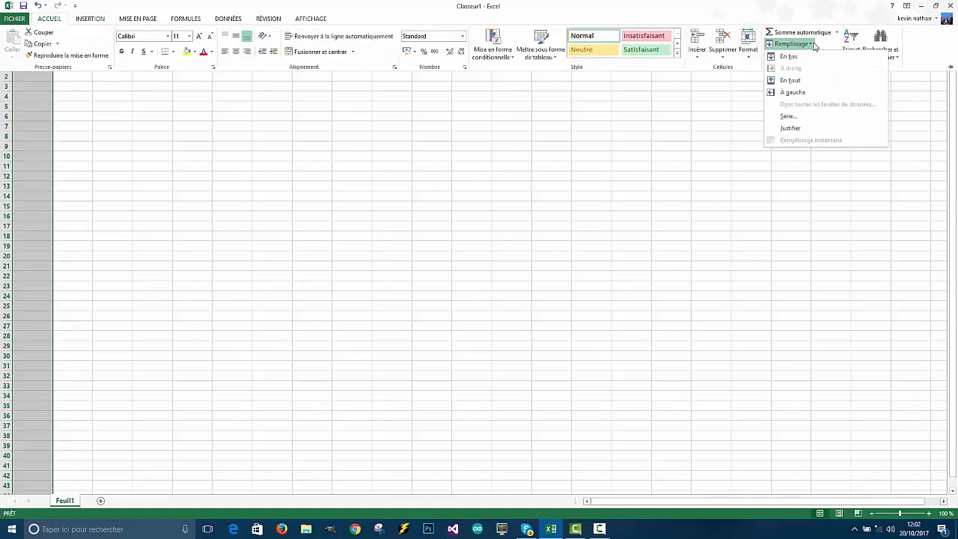
pyautogui.click(804, 60)
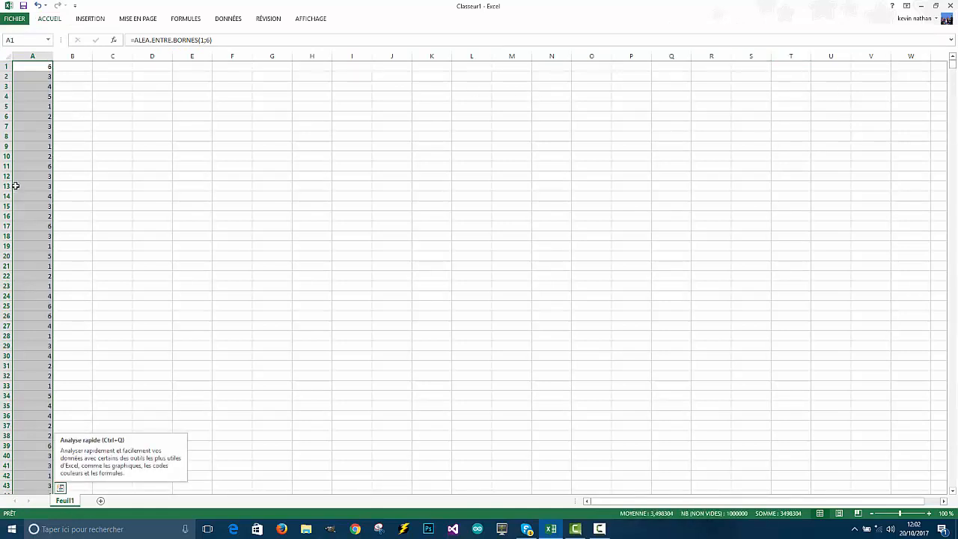
pyautogui.scroll(-10, 37, 174)
pyautogui.scroll(-20, 37, 174)
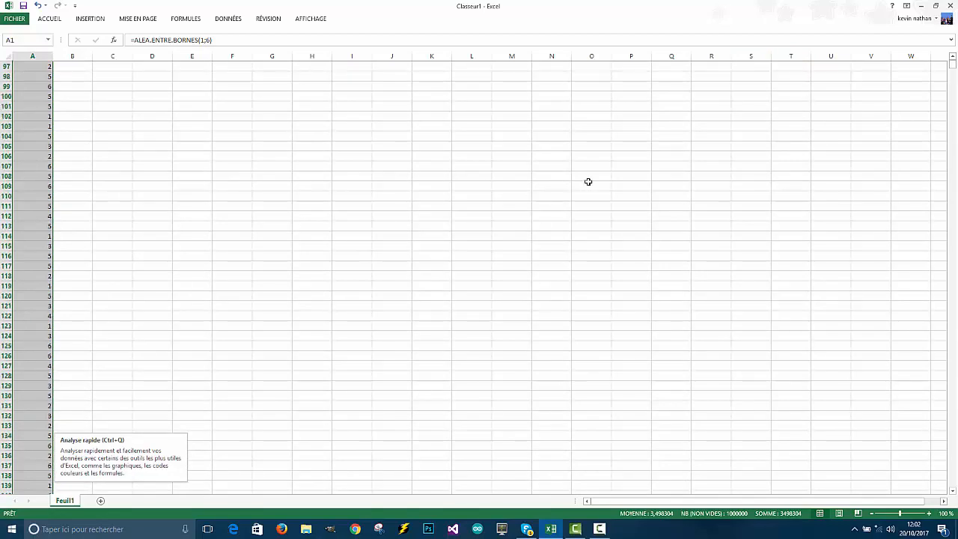
pyautogui.moveTo(953, 68)
pyautogui.mouseDown()
pyautogui.moveTo(952, 492)
pyautogui.moveTo(945, 97)
pyautogui.moveTo(953, 63)
pyautogui.mouseUp()
# Step: Enter the sample formula =9+9 in cell C2 to trigger a recalculation of the sheet
pyautogui.click(132, 86)
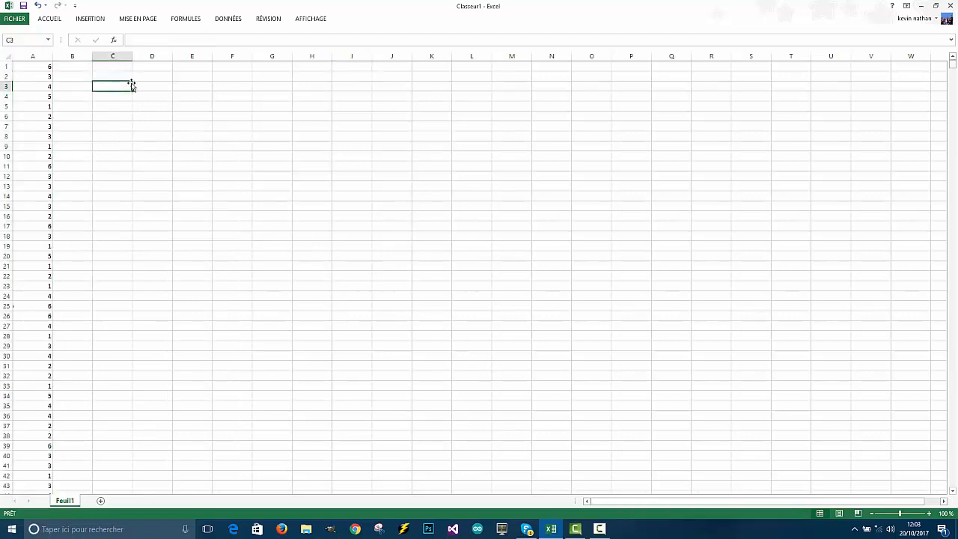
pyautogui.click(121, 75)
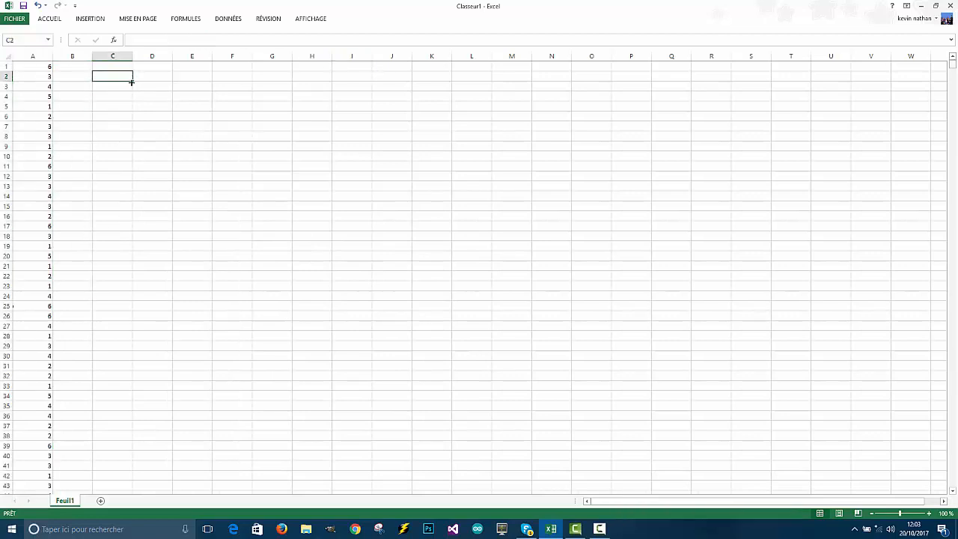
pyautogui.write('+')
pyautogui.write('9+9')
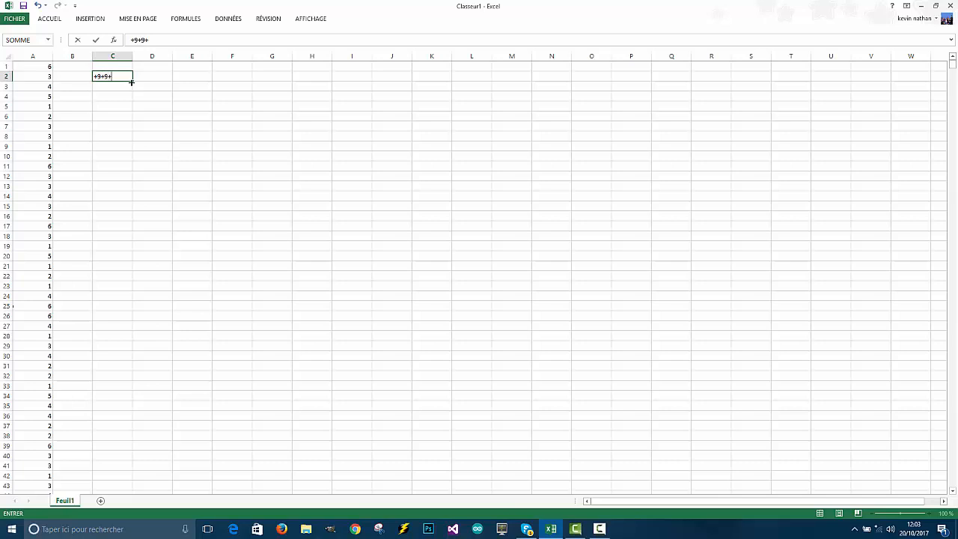
pyautogui.press('Return')
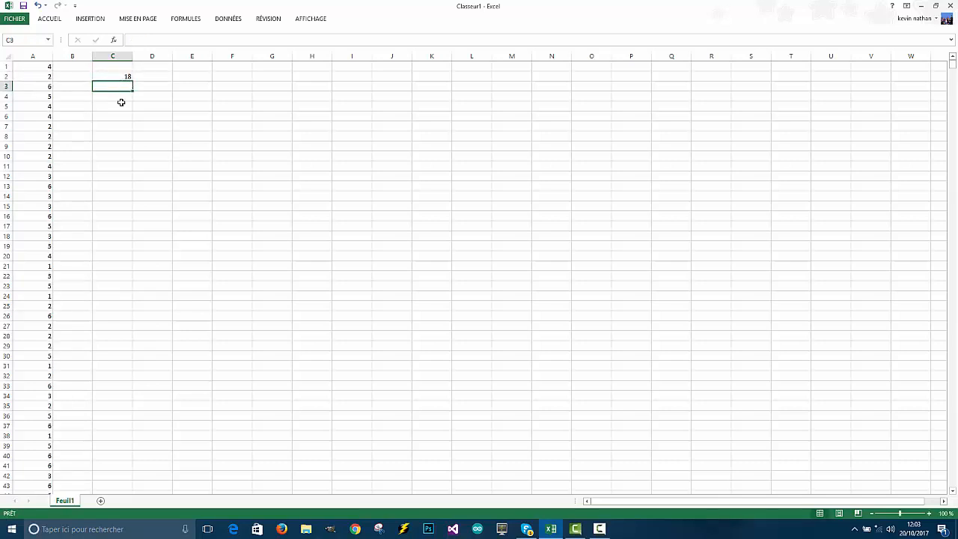
# Step: Delete the sample addition formula from cell C2
pyautogui.doubleClick(115, 77)
pyautogui.moveTo(115, 77); pyautogui.dragTo(77, 71)
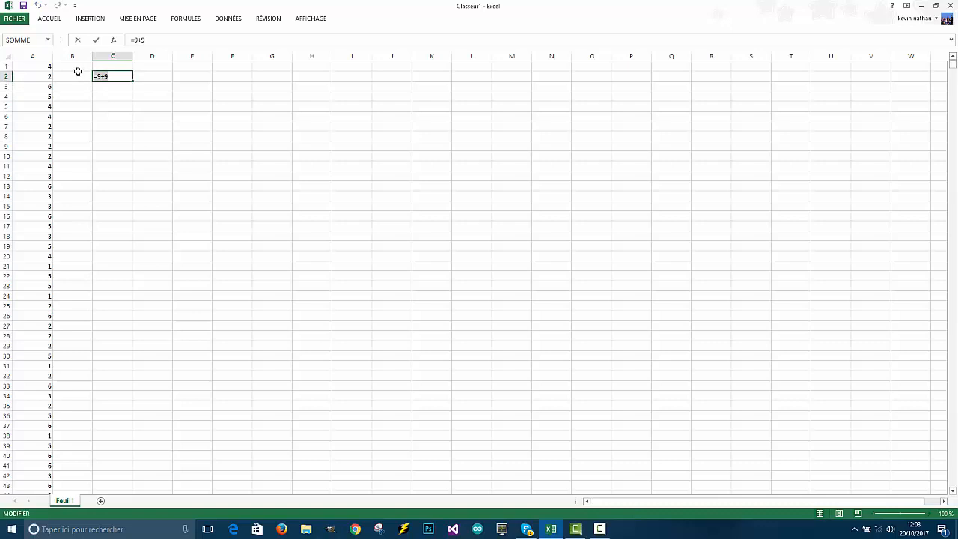
pyautogui.press('BackSpace')
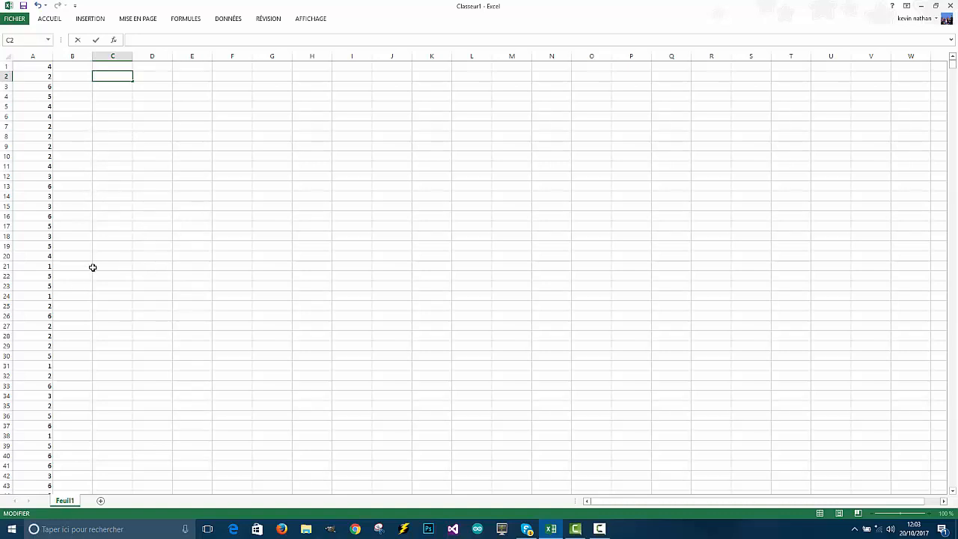
pyautogui.rightClick(284, 259)
pyautogui.rightClick(193, 223)
pyautogui.rightClick(500, 324)
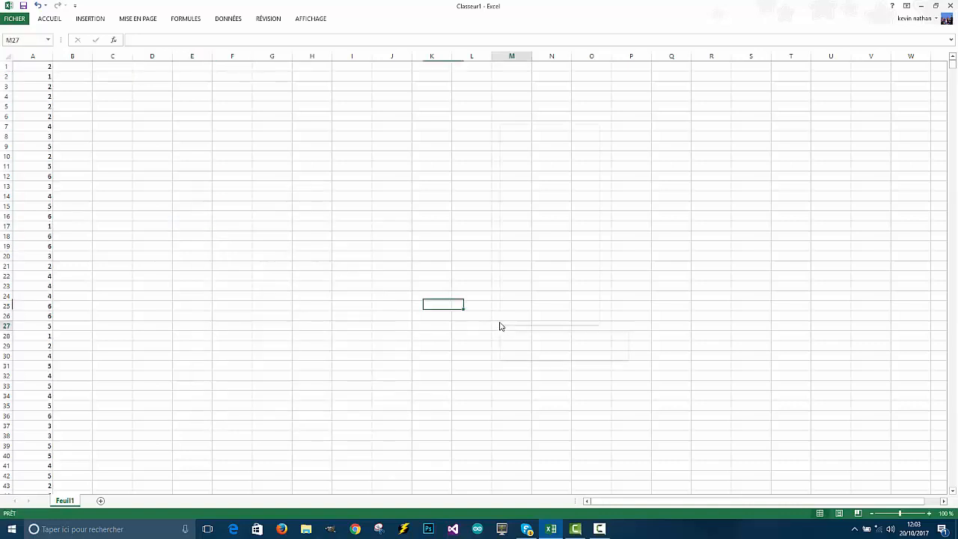
pyautogui.click(349, 292)
pyautogui.click(349, 289)
pyautogui.rightClick(352, 289)
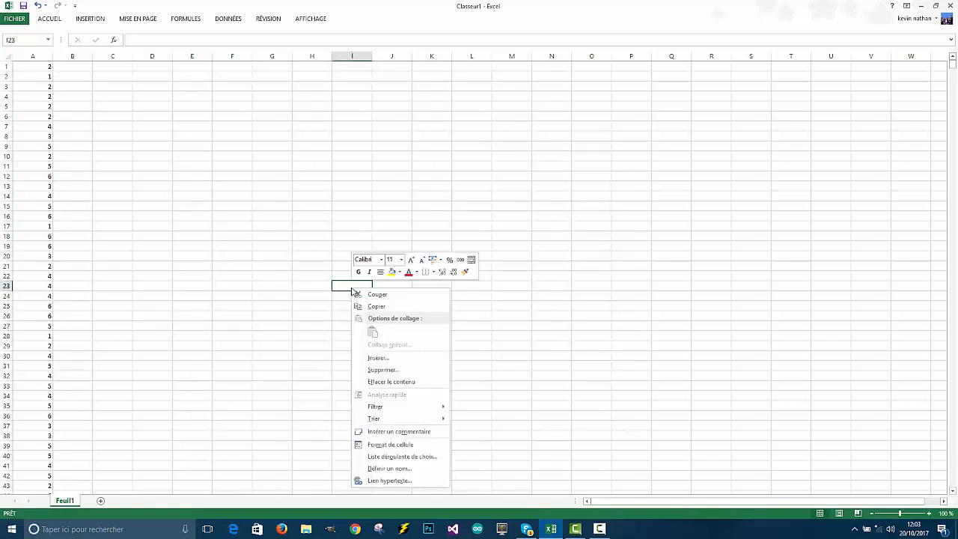
pyautogui.click(341, 286)
pyautogui.rightClick(337, 286)
pyautogui.click(319, 278)
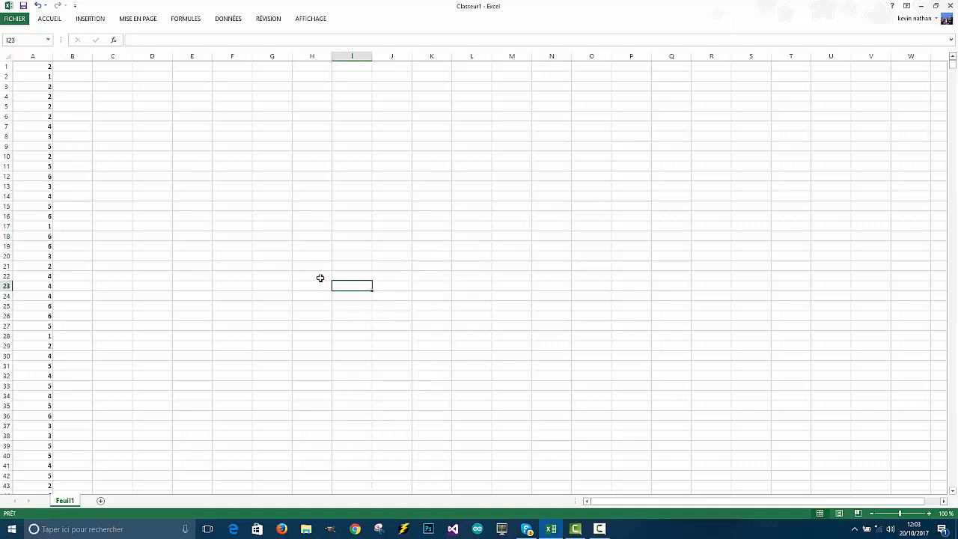
pyautogui.rightClick(357, 237)
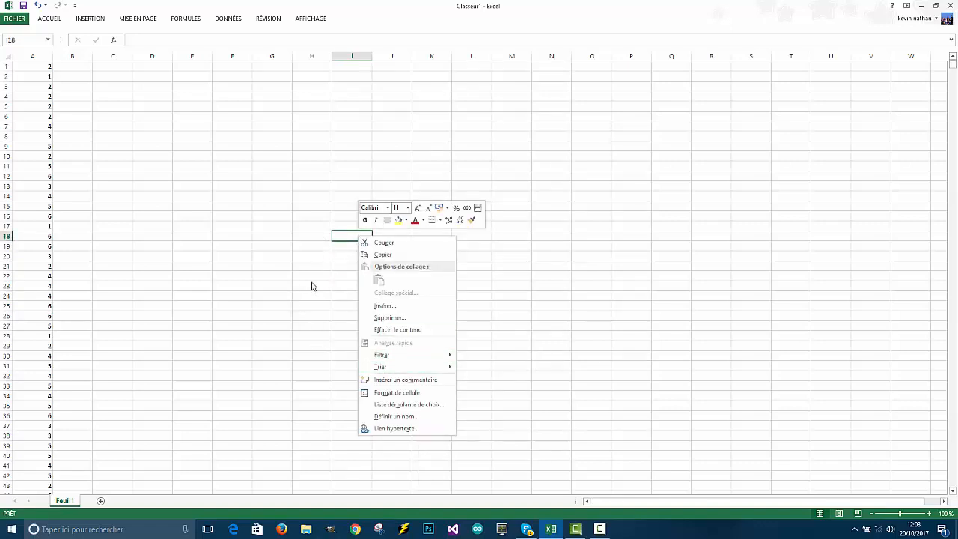
pyautogui.rightClick(334, 275)
pyautogui.press('Escape')
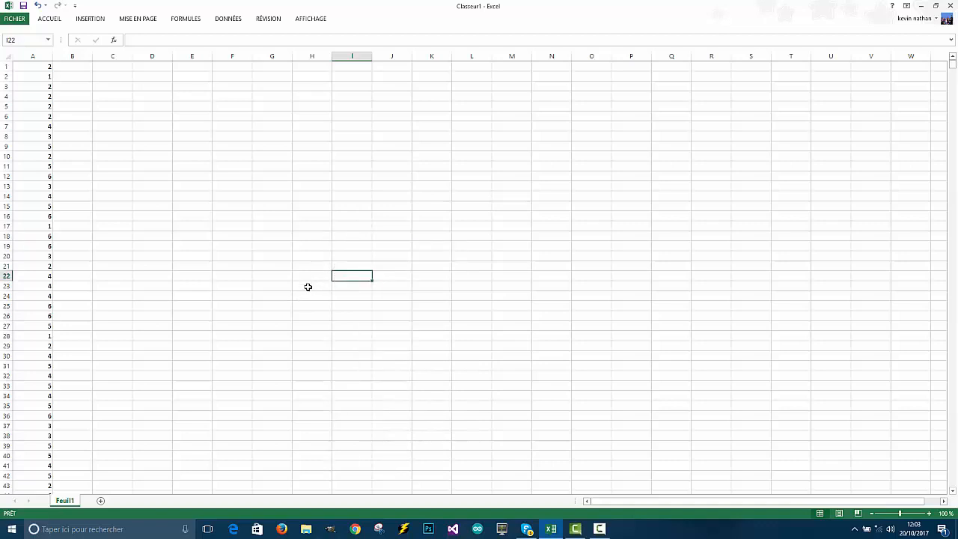
# Step: Commit empty entries down column I, starting at I22, to recalculate the random die rolls repeatedly
pyautogui.press('BackSpace')
pyautogui.press('Return')
pyautogui.press('Return')
pyautogui.press('Return')
pyautogui.press('Return')
pyautogui.press('Return')
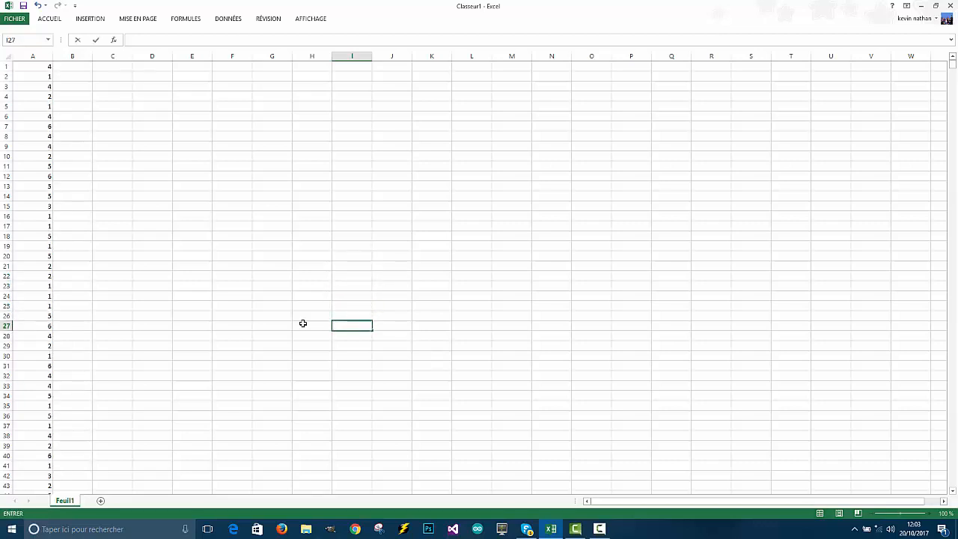
pyautogui.press('Return')
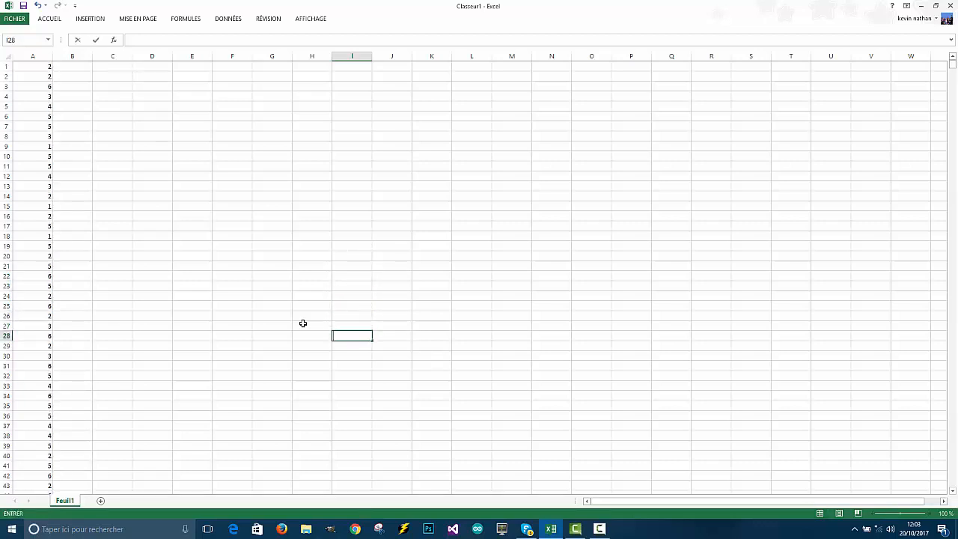
pyautogui.press('Return')
pyautogui.press('Return')
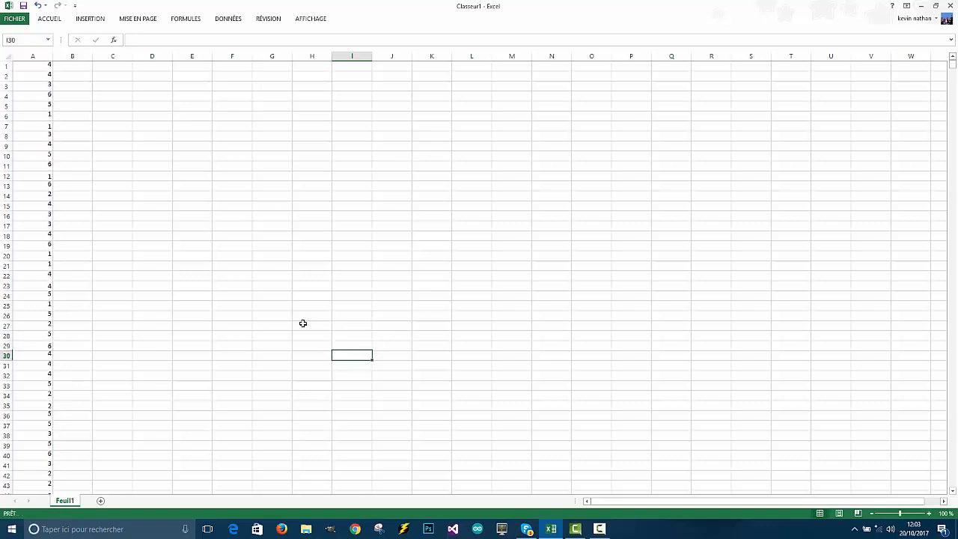
pyautogui.press('Return')
pyautogui.press('Return')
pyautogui.press('Return')
pyautogui.press('Return')
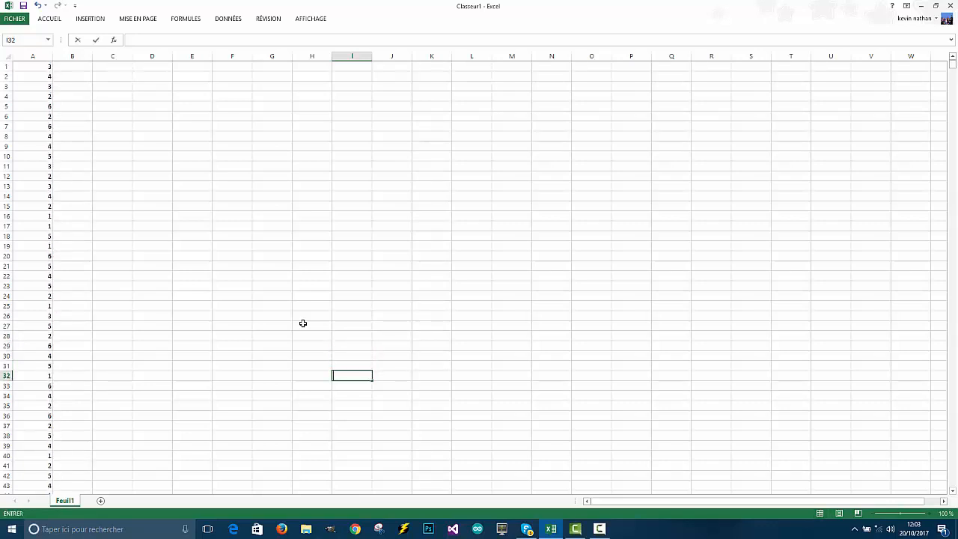
pyautogui.press('Return')
pyautogui.press('Return')
pyautogui.press('Return')
pyautogui.press('Return')
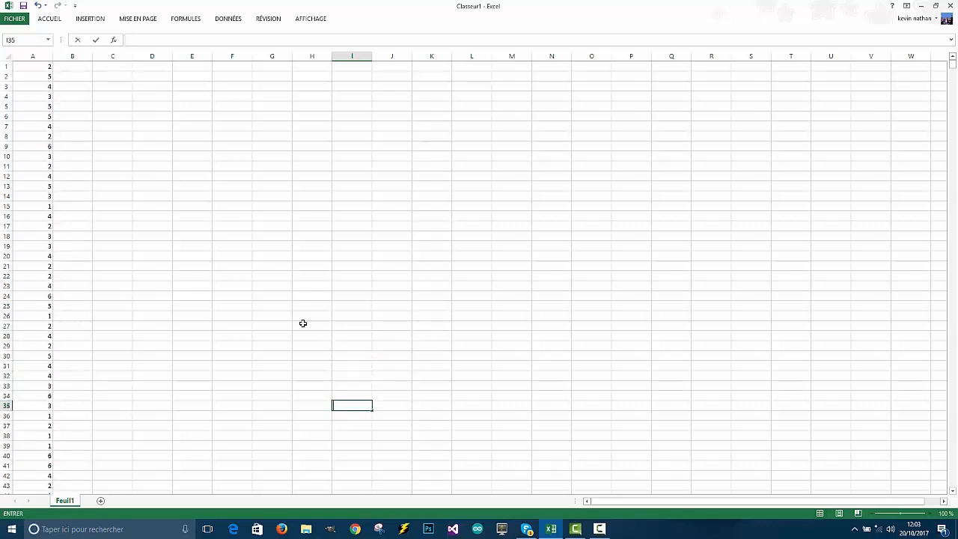
pyautogui.press('Return')
pyautogui.press('Return')
pyautogui.press('Return')
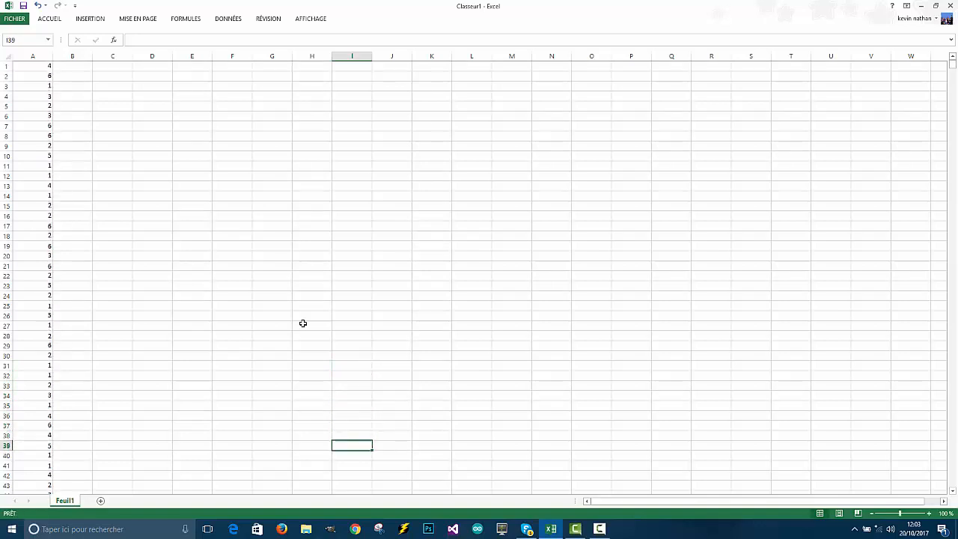
pyautogui.press('Return')
pyautogui.press('Return')
pyautogui.press('Return')
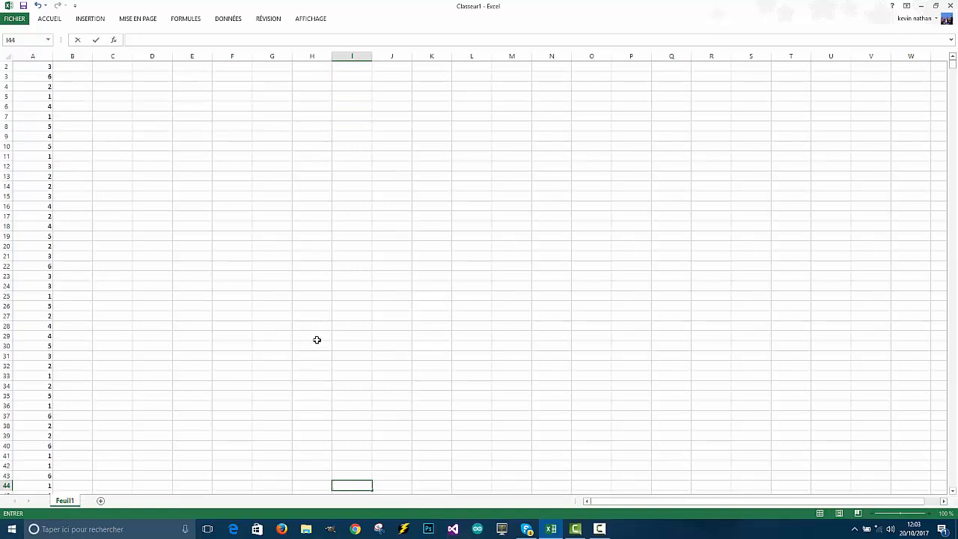
# Step: Try to enter a random-number formula in cell C1 from the partial function name =al
pyautogui.scroll(1, 23, 228)
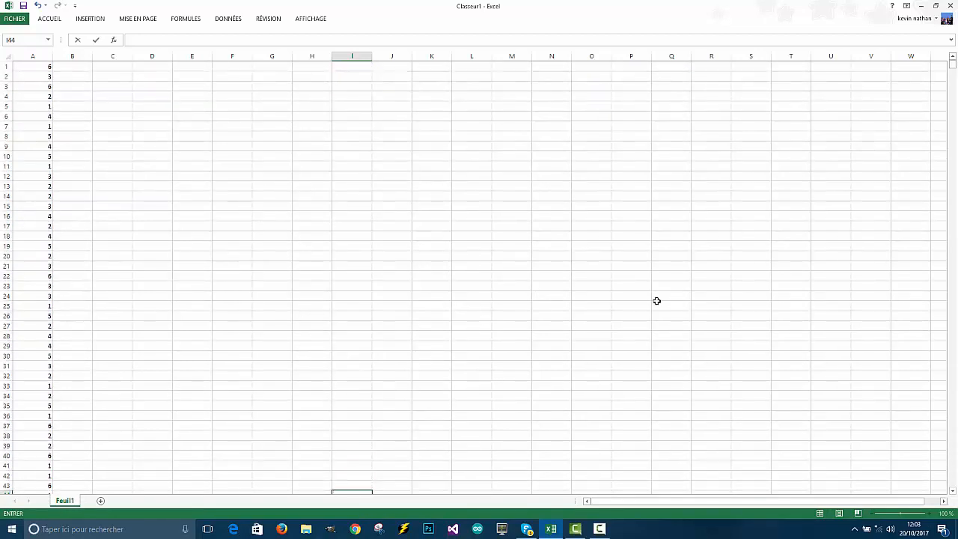
pyautogui.moveTo(954, 63); pyautogui.dragTo(953, 63)
pyautogui.click(116, 66)
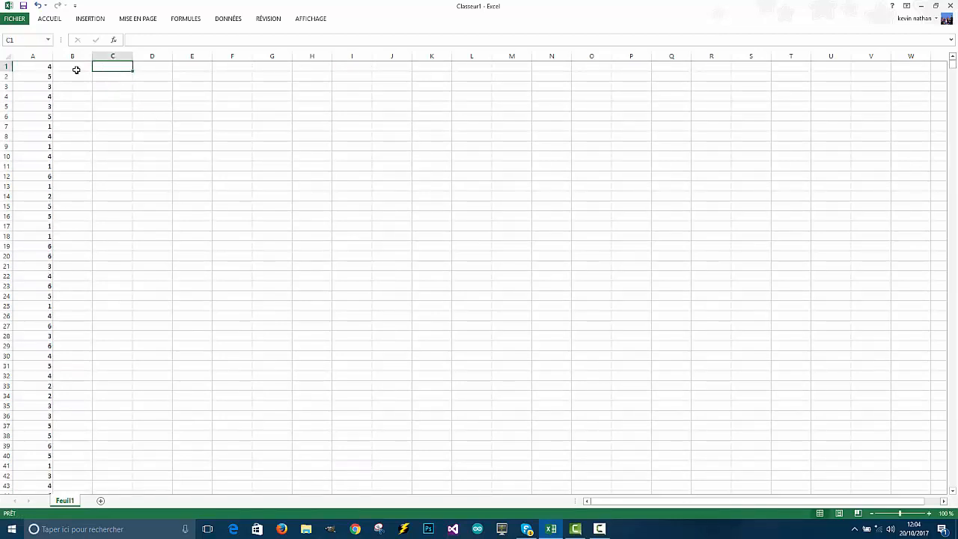
pyautogui.doubleClick(120, 67)
pyautogui.write('al')
pyautogui.press('BackSpace')
pyautogui.write('=ali')
pyautogui.press('BackSpace')
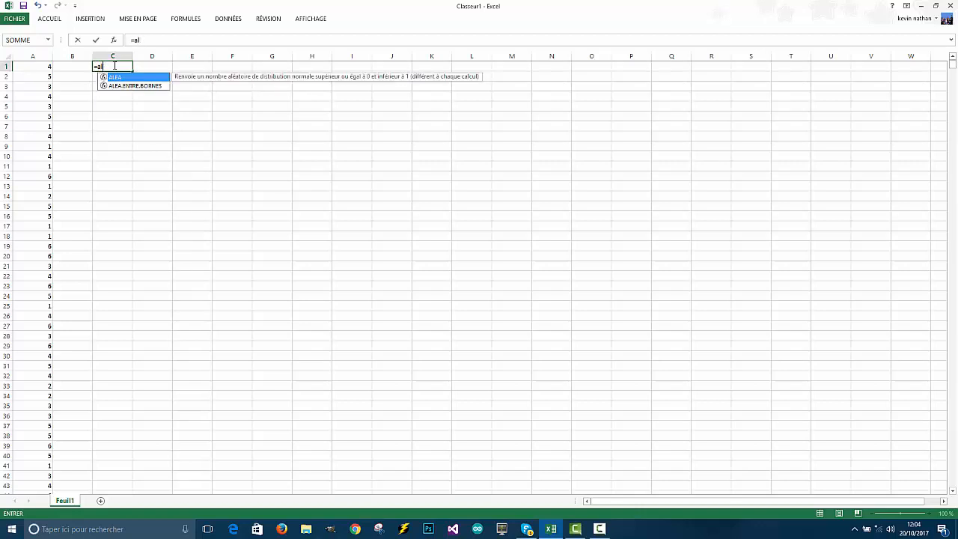
pyautogui.press('Return')
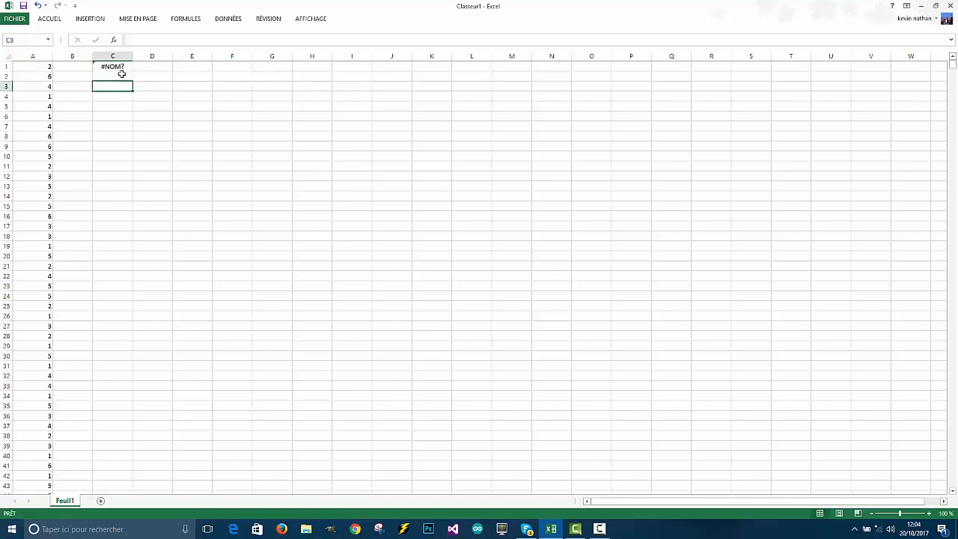
# Step: Correct cell C1 so that it contains the formula =ALEA.ENTRE.BORNES(1;6)
pyautogui.click(122, 67)
pyautogui.doubleClick(121, 67)
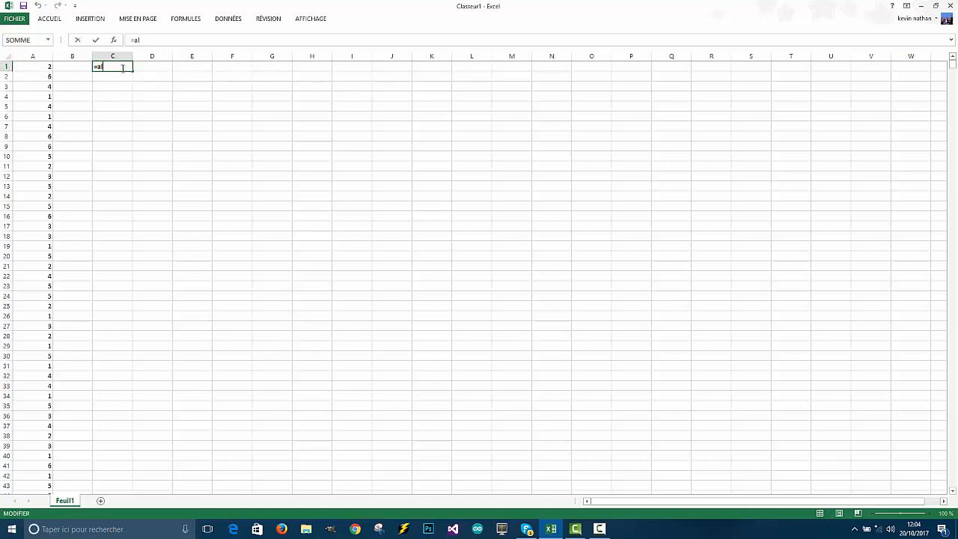
pyautogui.press('BackSpace')
pyautogui.press('Escape')
pyautogui.write('i')
pyautogui.press('BackSpace')
pyautogui.write('l')
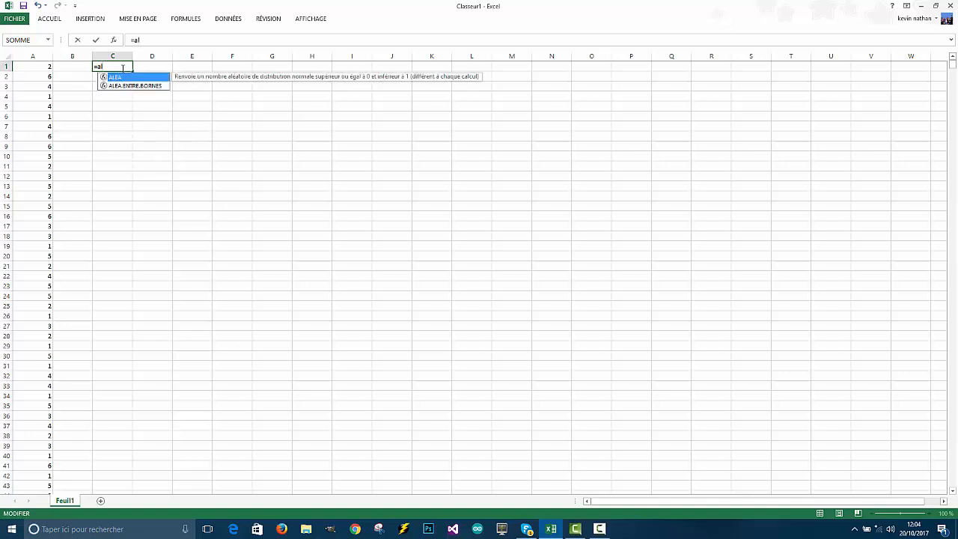
pyautogui.press('Down')
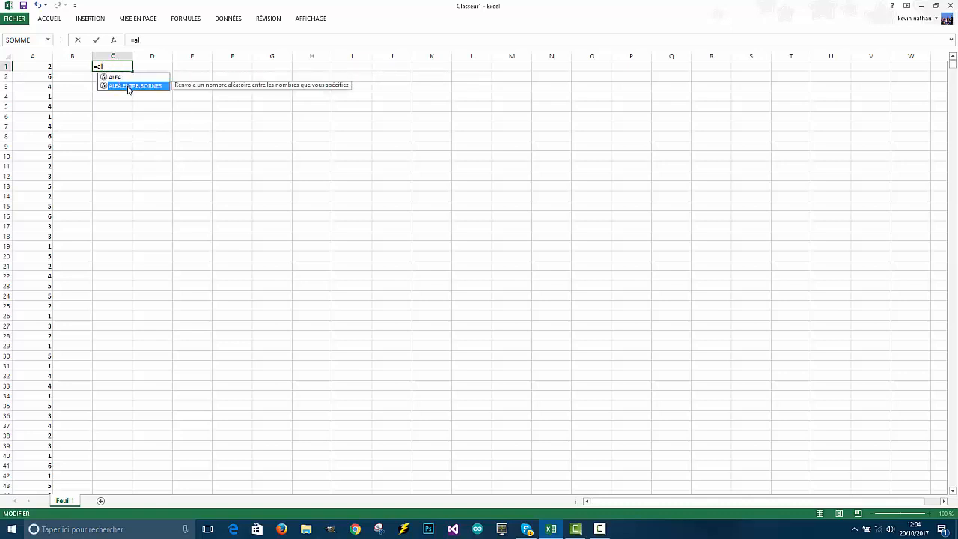
pyautogui.doubleClick(128, 86)
pyautogui.write('1;')
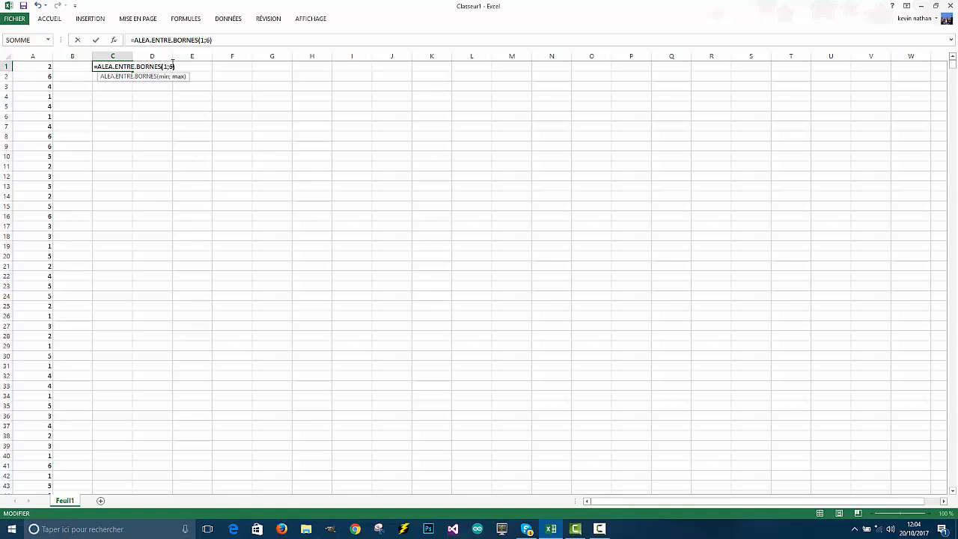
pyautogui.write('6)')
pyautogui.press('Return')
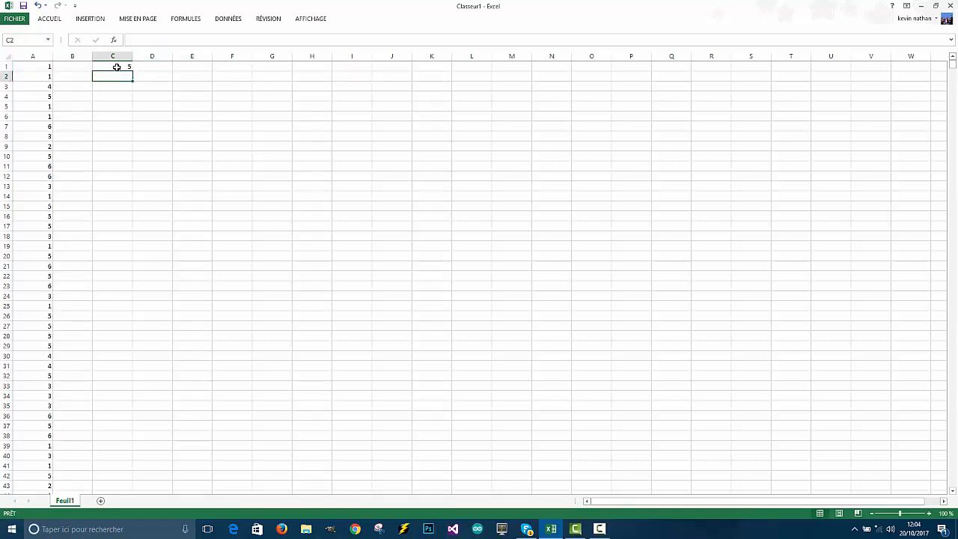
# Step: Fill the random-number formula in C1 down through the range C1:C1000000 to create a second series
pyautogui.click(117, 67)
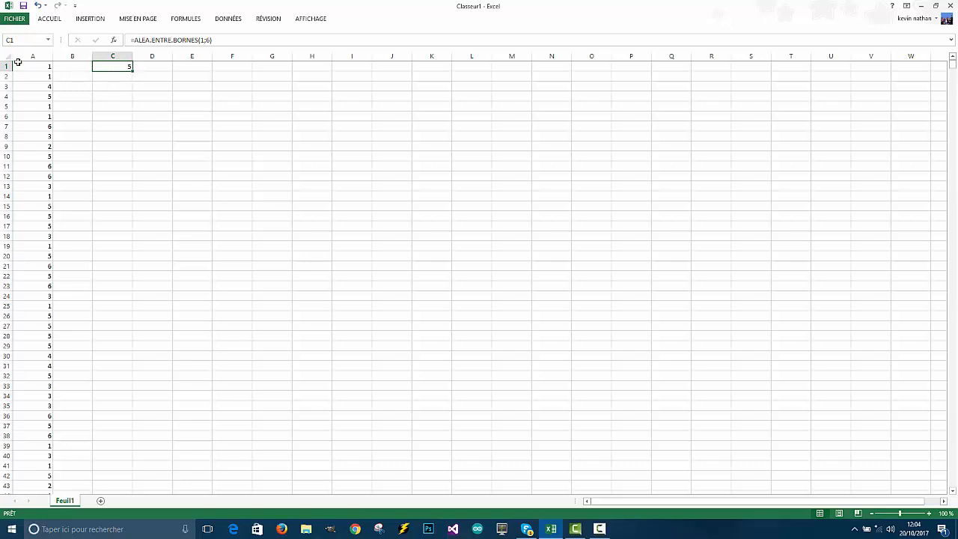
pyautogui.click(30, 39)
pyautogui.click(30, 40)
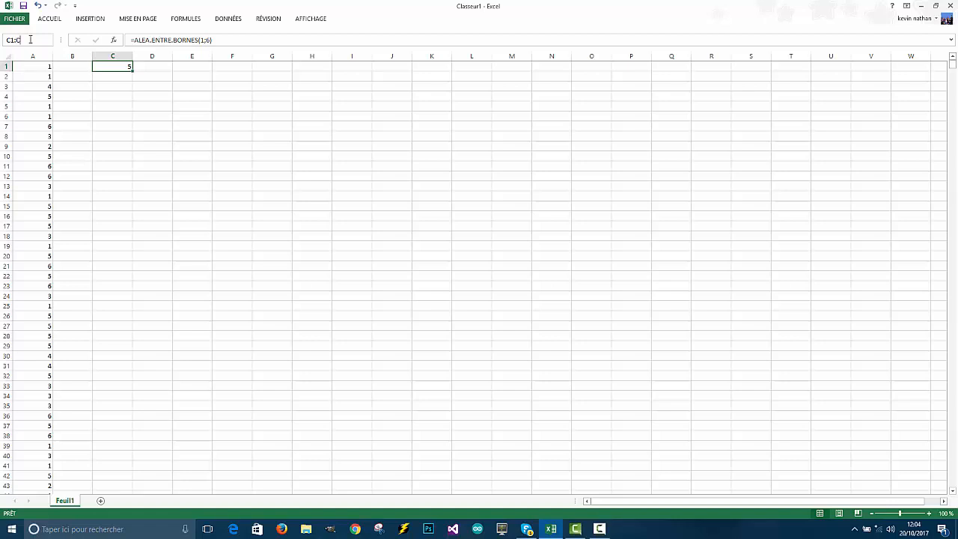
pyautogui.write(':C100000')
pyautogui.press('Return')
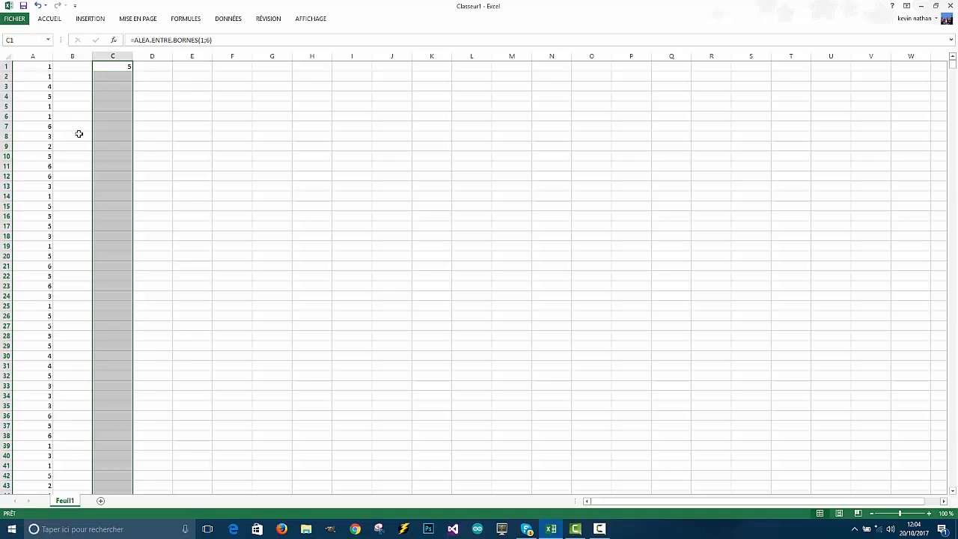
pyautogui.click(47, 19)
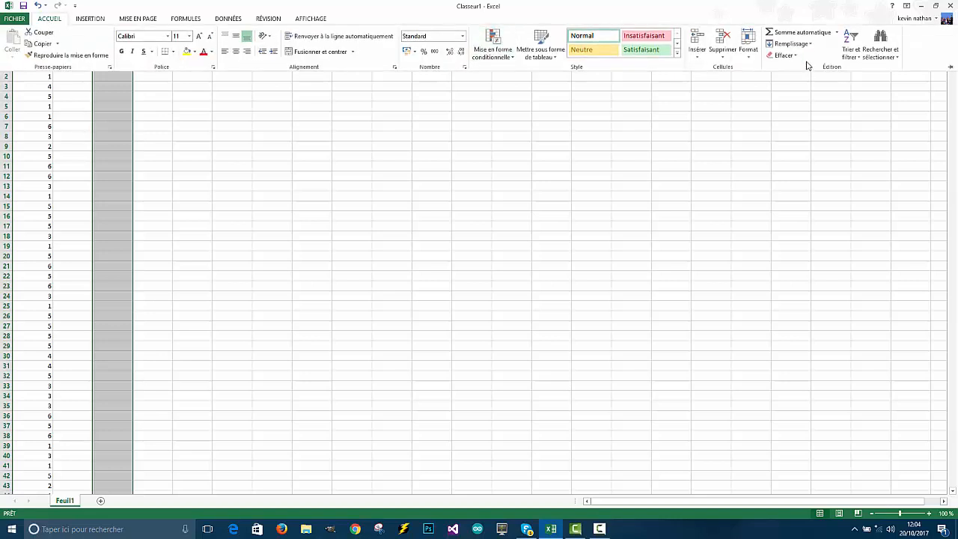
pyautogui.click(790, 44)
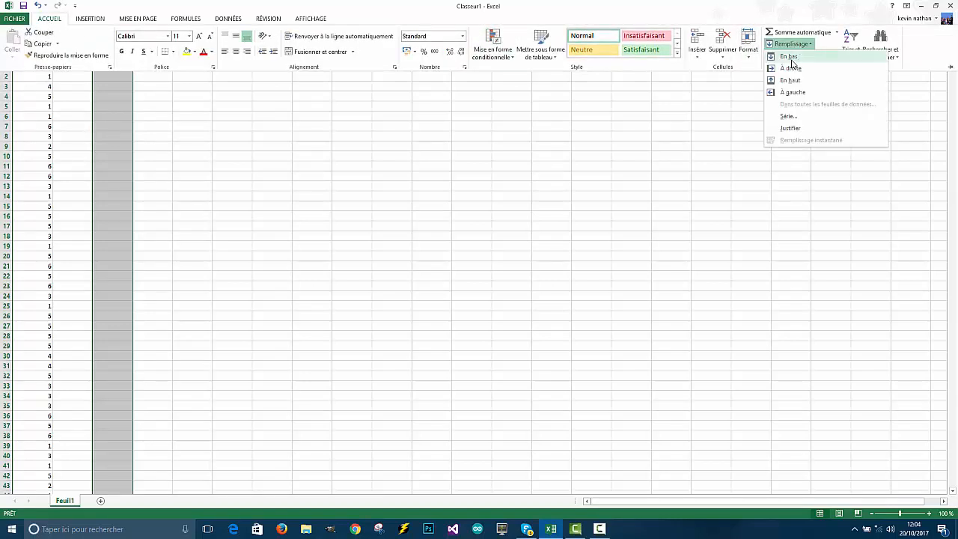
pyautogui.click(791, 59)
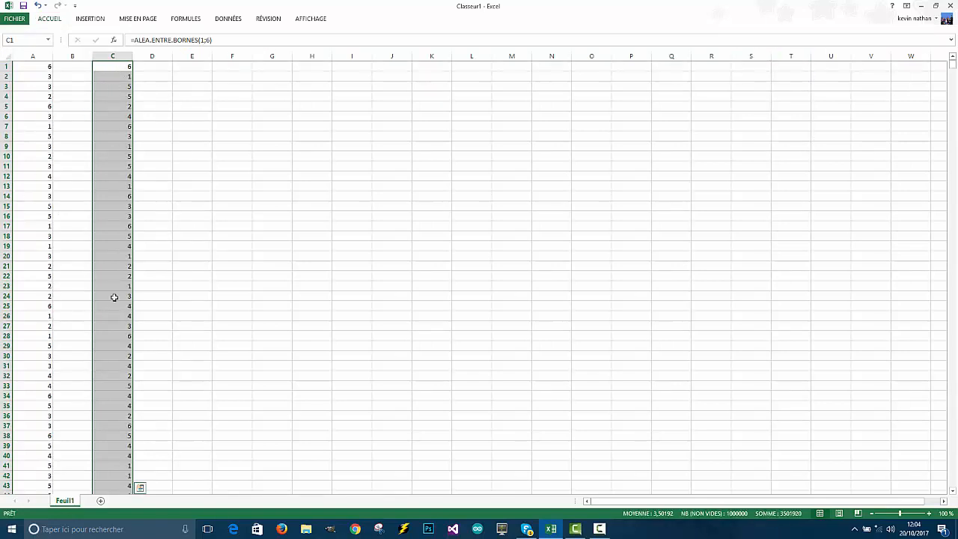
# Step: Label cell G1 with the text "Nombre de 6 qui sont sortie DANS LE PREMIERE SERIE en A"
pyautogui.click(276, 67)
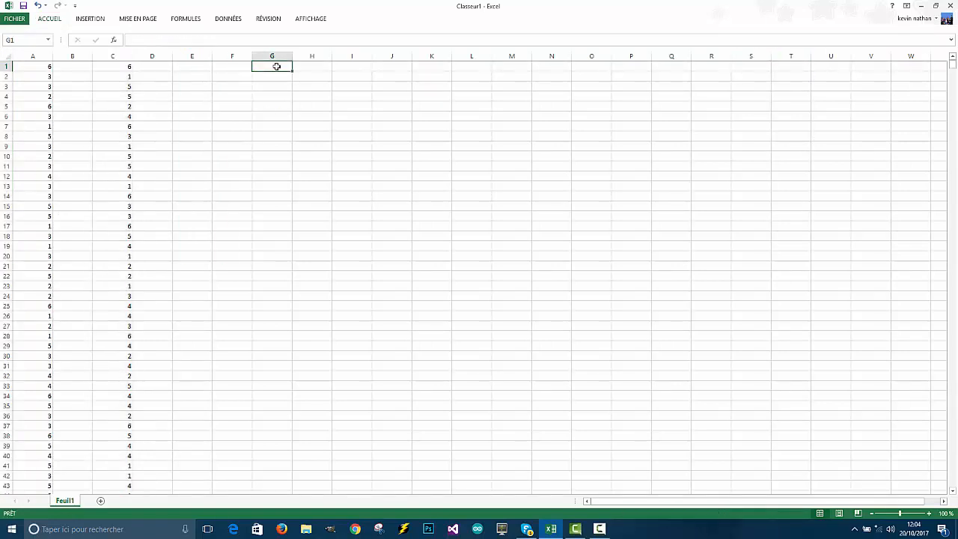
pyautogui.click(276, 87)
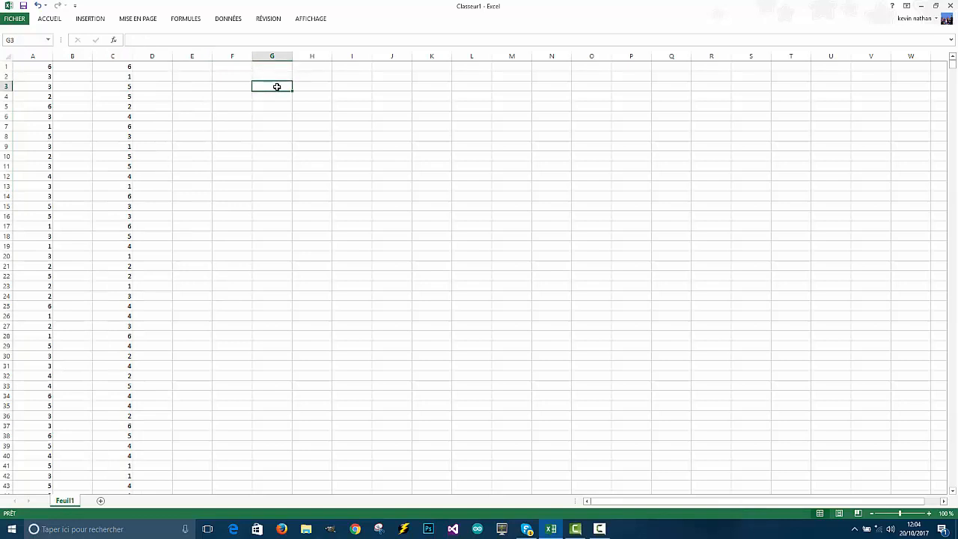
pyautogui.doubleClick(277, 88)
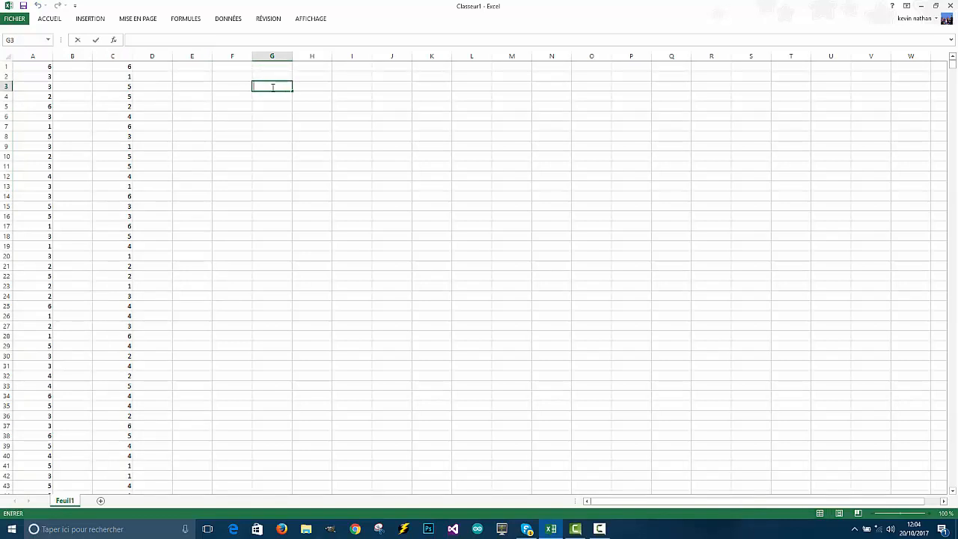
pyautogui.doubleClick(270, 66)
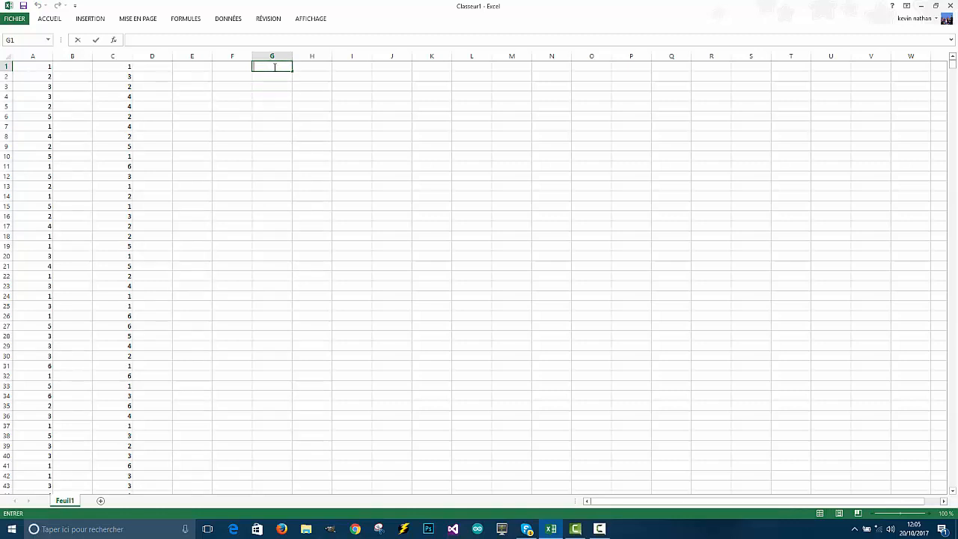
pyautogui.write('Nombre de 6')
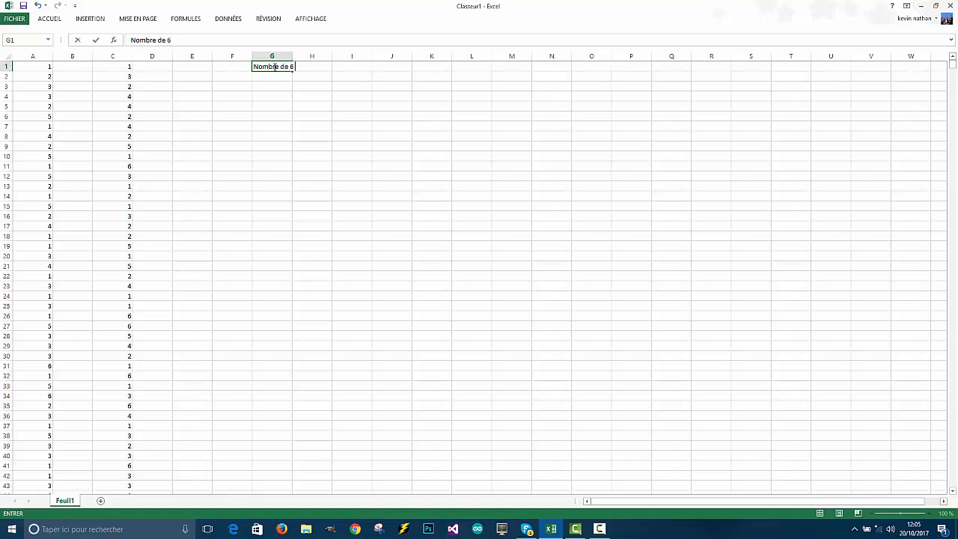
pyautogui.write(' qui sont sortie a')
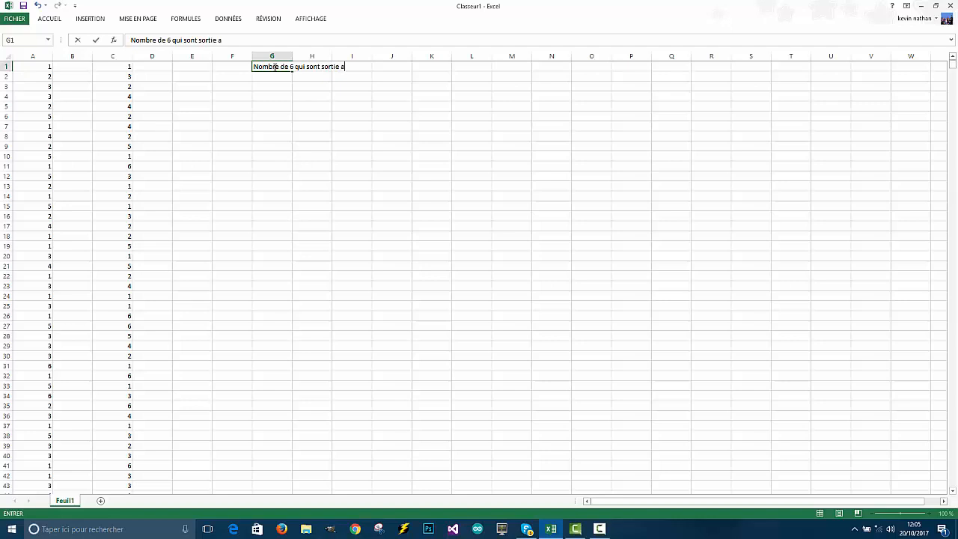
pyautogui.write('n A')
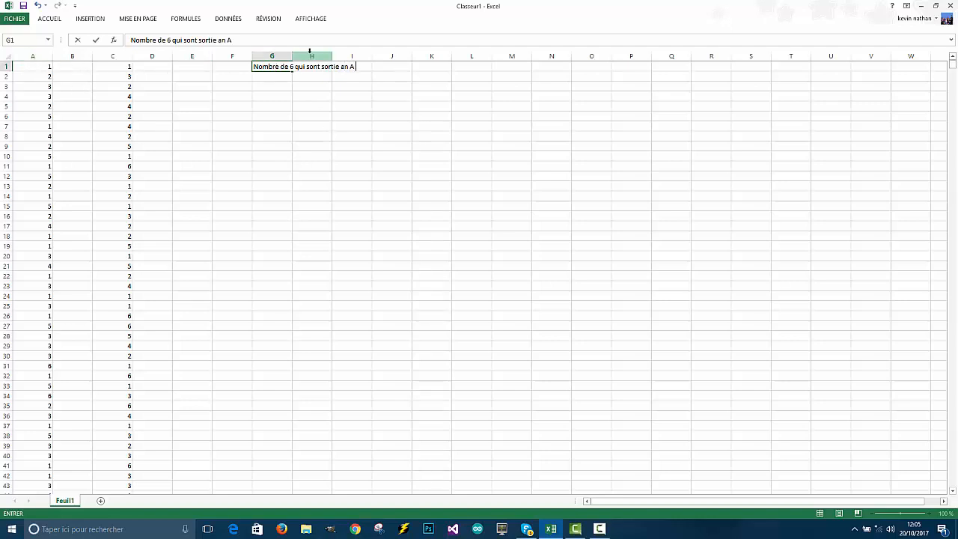
pyautogui.press('BackSpace')
pyautogui.press('BackSpace')
pyautogui.press('BackSpace')
pyautogui.press('BackSpace')
pyautogui.press('BackSpace')
pyautogui.write('DANS LE PREMIERE SERIE')
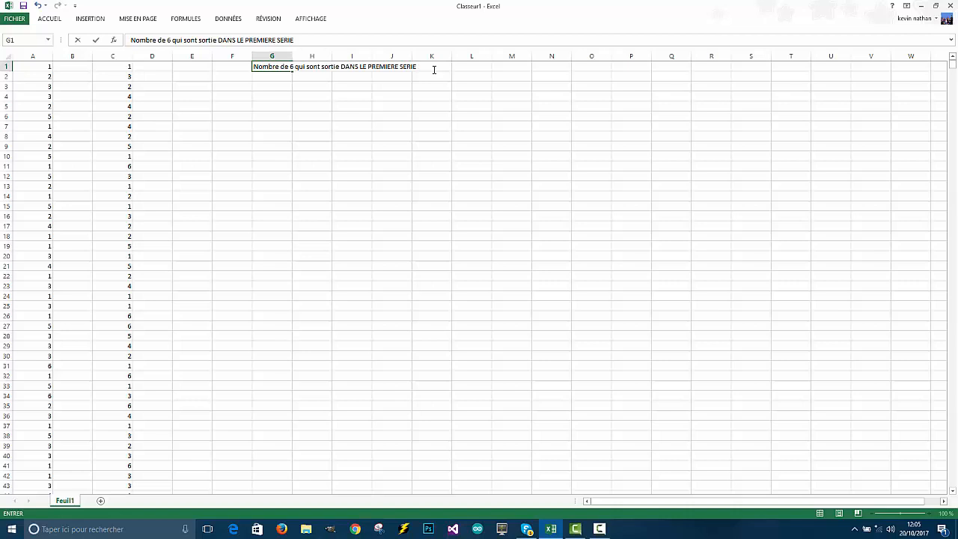
pyautogui.write('en A')
pyautogui.doubleClick(273, 97)
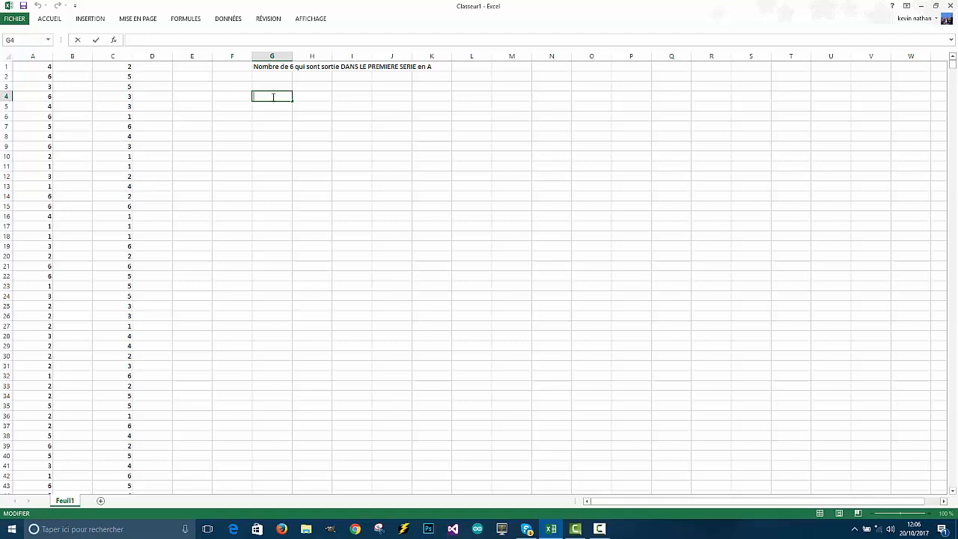
pyautogui.write('=nb')
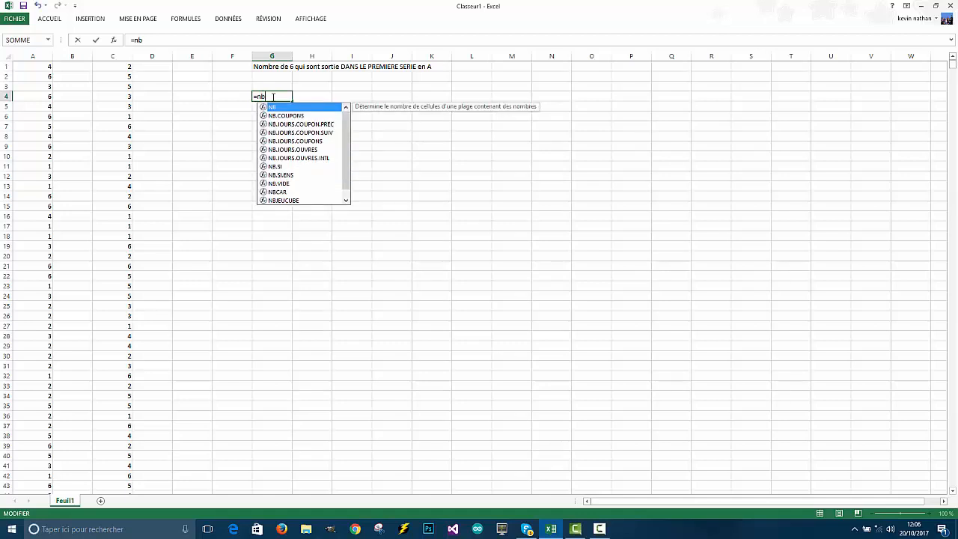
pyautogui.press('Down')
pyautogui.press('Down')
pyautogui.press('Down')
pyautogui.press('Down')
pyautogui.press('Down')
pyautogui.press('Down')
pyautogui.press('Down')
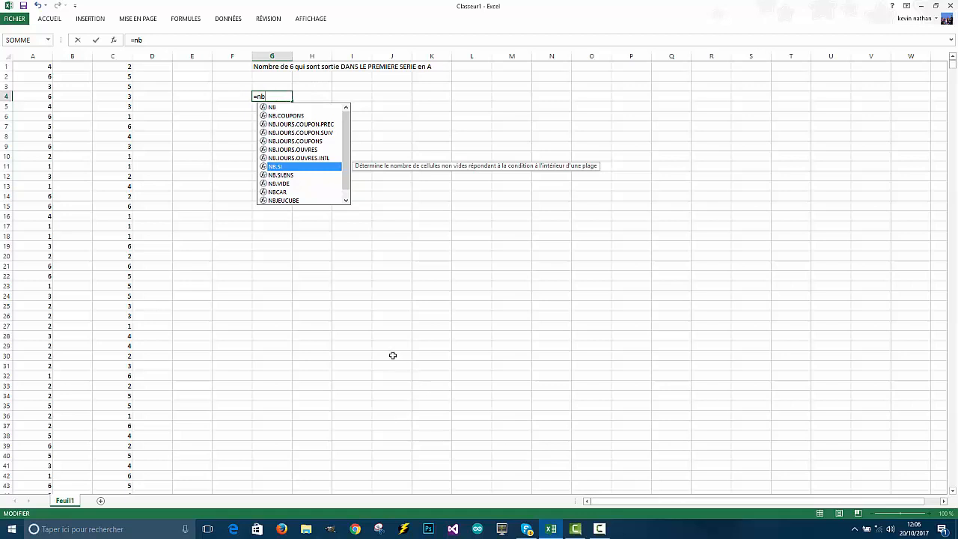
pyautogui.press('BackSpace')
pyautogui.press('BackSpace')
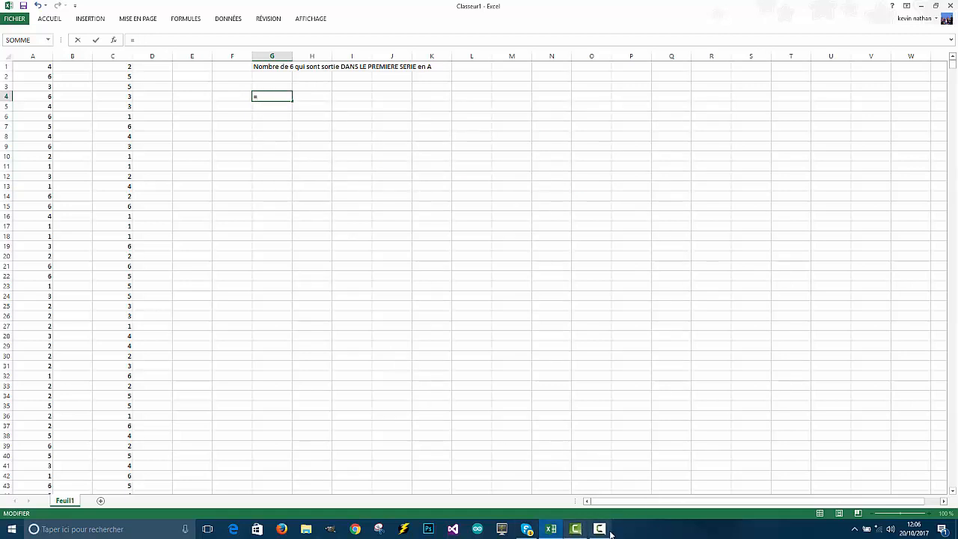
pyautogui.moveTo(600, 528)
pyautogui.click(610, 506)
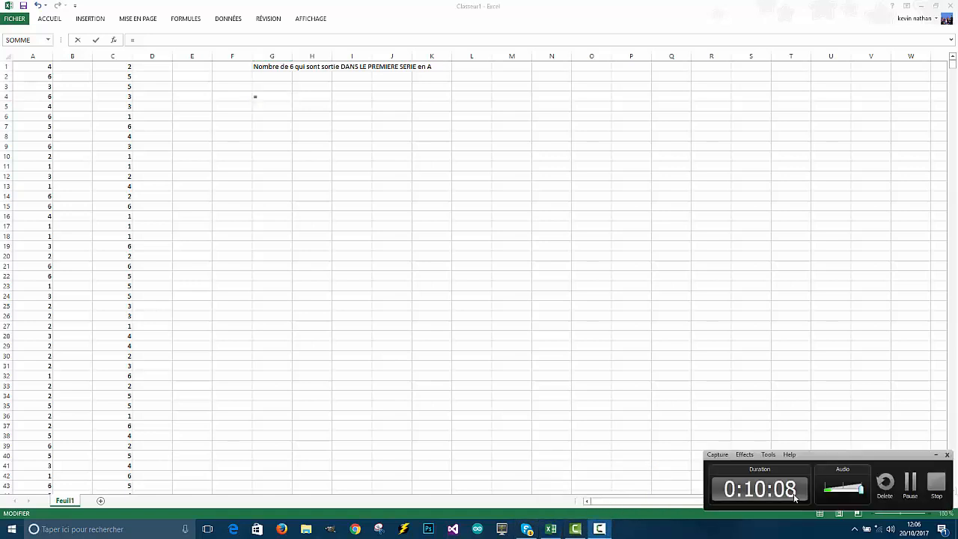
pyautogui.click(911, 483)
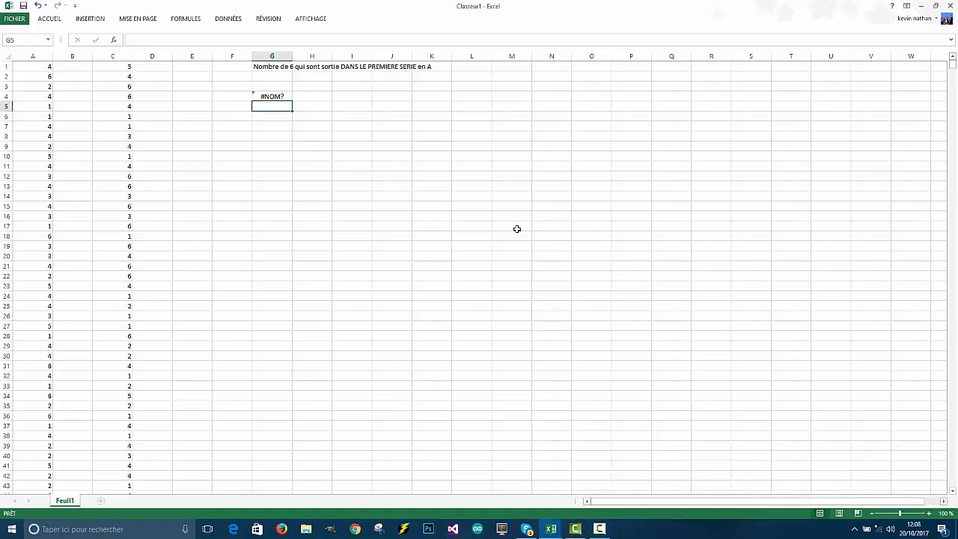
# Step: Replace the content of cell G4 with the start of a formula using the NB.SI function
pyautogui.click(283, 96)
pyautogui.write('=nb')
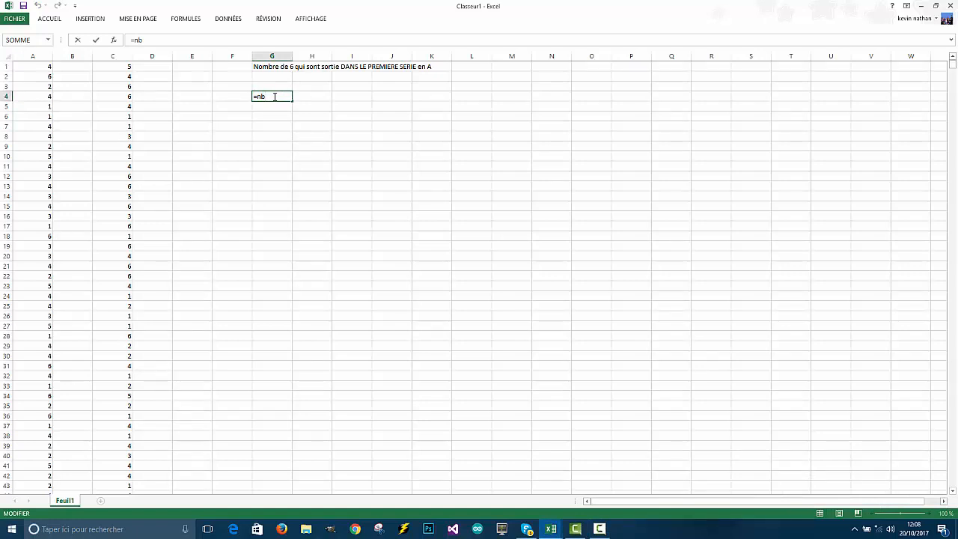
pyautogui.press('BackSpace')
pyautogui.press('BackSpace')
pyautogui.write('nb')
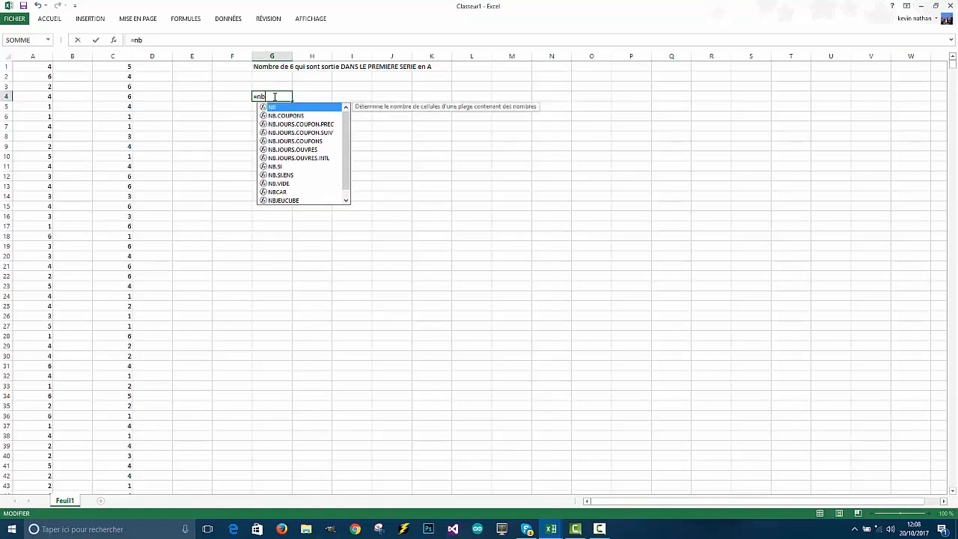
pyautogui.press('Down')
pyautogui.press('Down')
pyautogui.press('Down')
pyautogui.press('Down')
pyautogui.press('Down')
pyautogui.press('Down')
pyautogui.press('Down')
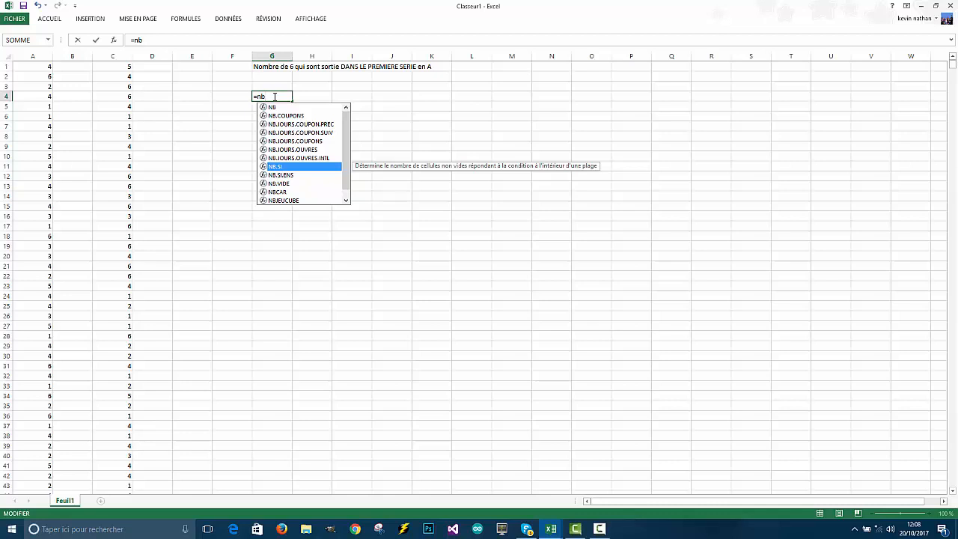
pyautogui.doubleClick(286, 165)
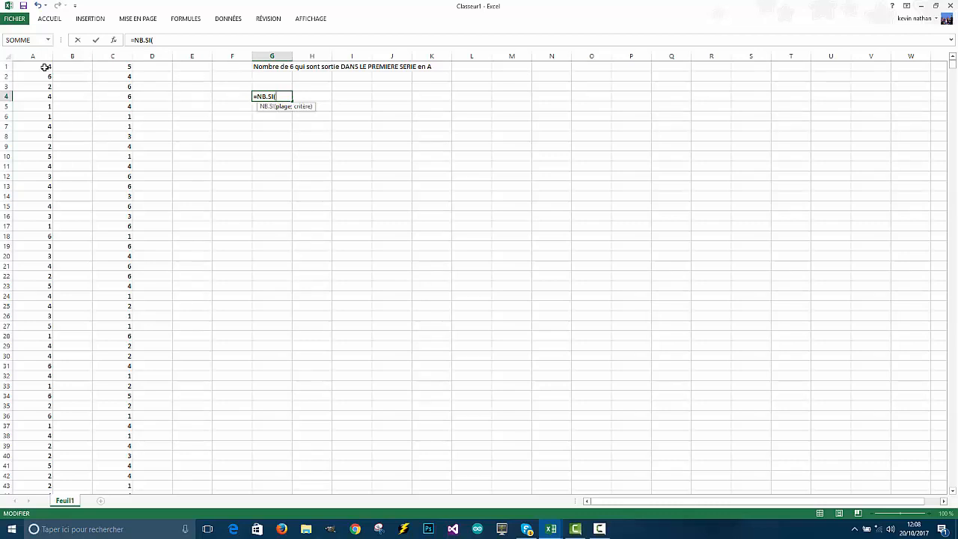
# Step: Complete the NB.SI formula in G4 with the range A1:A1000000 and the criterion 6
pyautogui.write('A')
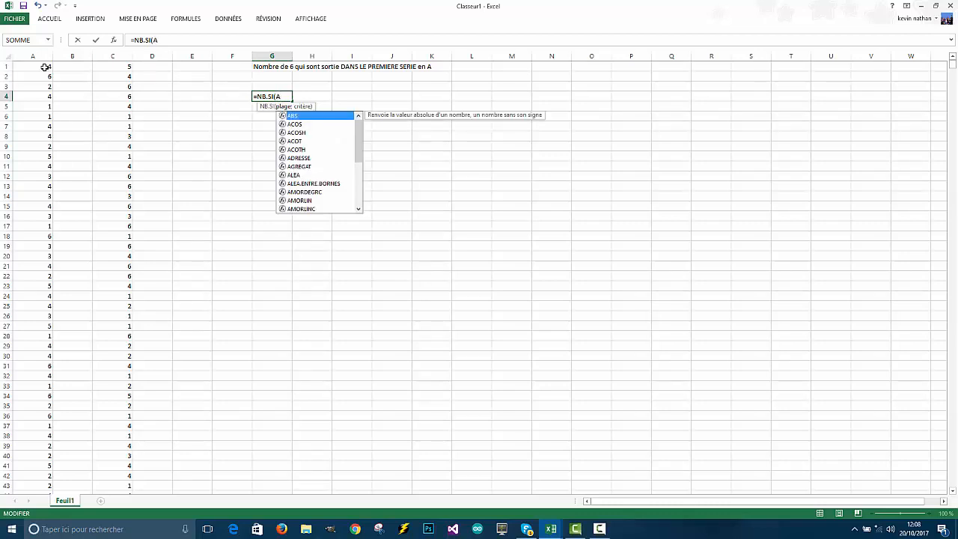
pyautogui.write('1')
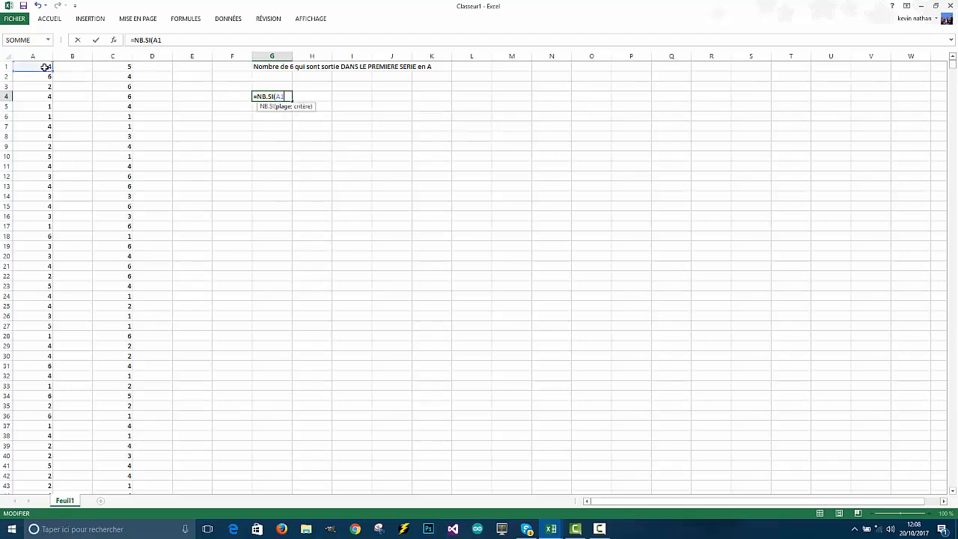
pyautogui.write(':A1000')
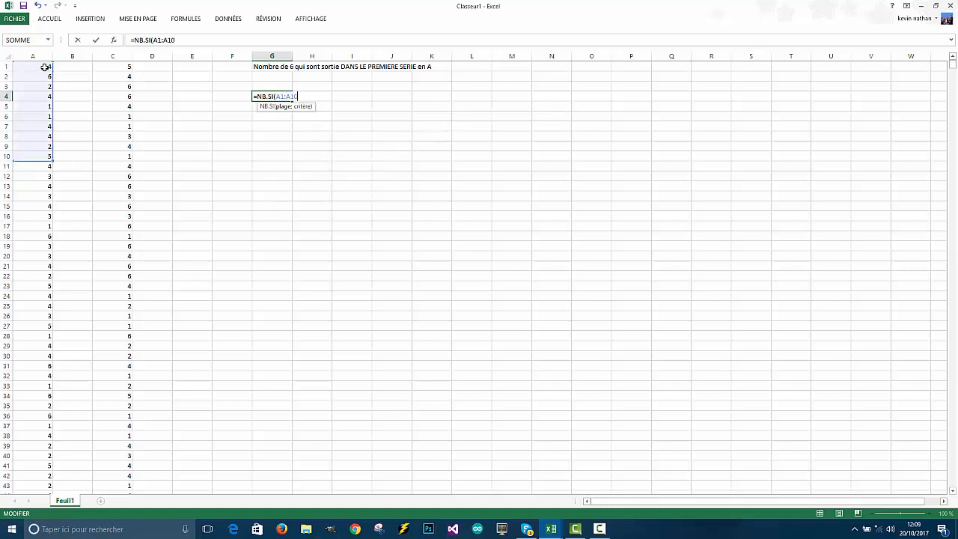
pyautogui.press('BackSpace')
pyautogui.press('BackSpace')
pyautogui.press('BackSpace')
pyautogui.press('BackSpace')
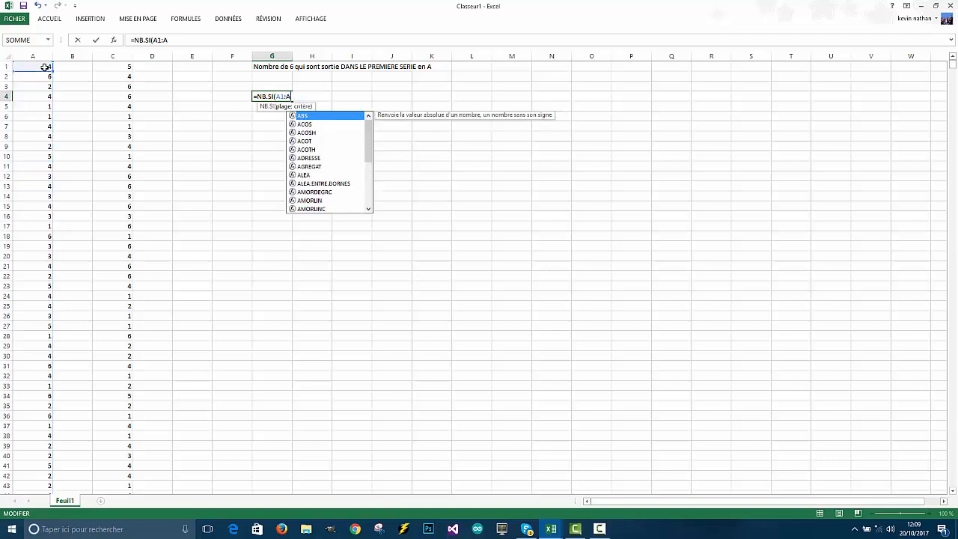
pyautogui.write('1000000')
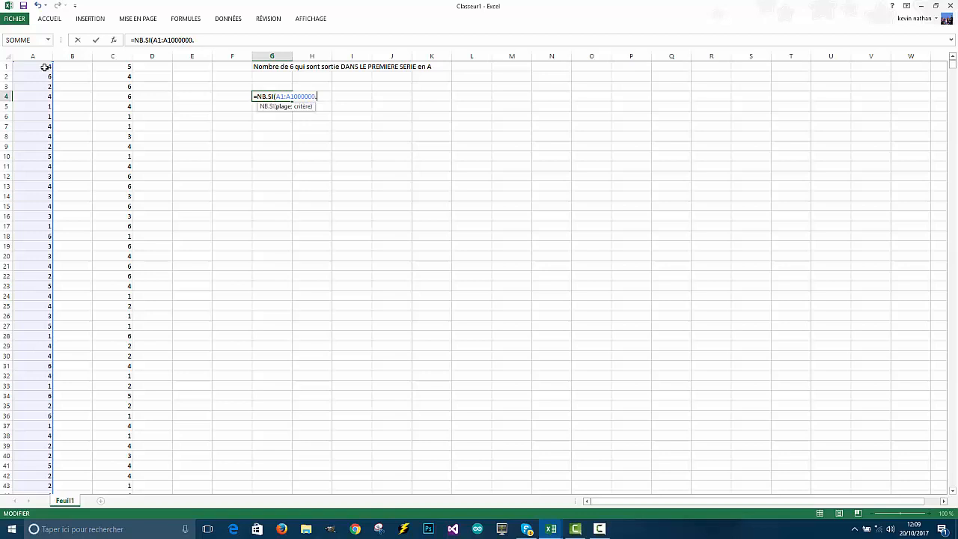
pyautogui.write('.')
pyautogui.press('BackSpace')
pyautogui.write(';6)')
pyautogui.press('Return')
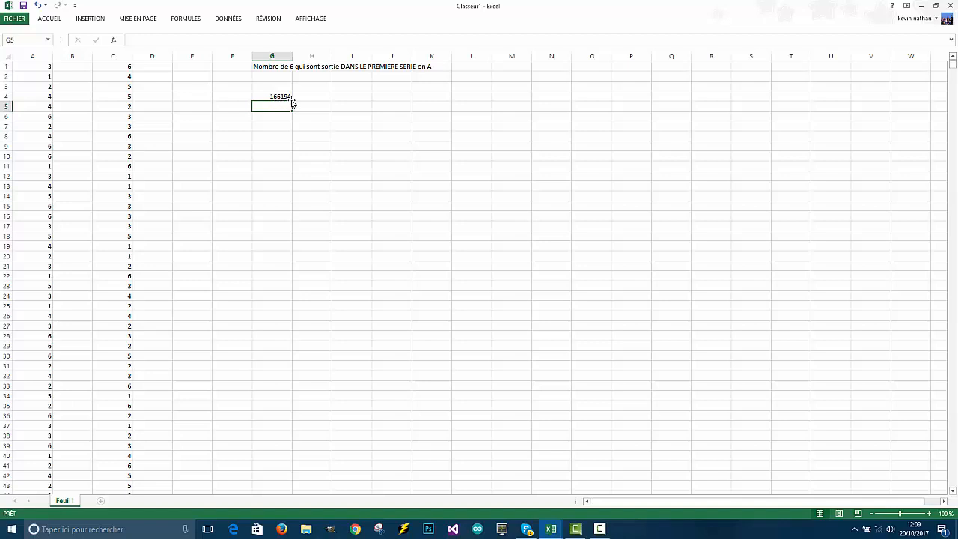
# Step: Commit empty entries in column G between G10 and G13 to recalculate the rolls and compare the count of sixes
pyautogui.click(279, 137)
pyautogui.click(278, 154)
pyautogui.doubleClick(281, 155)
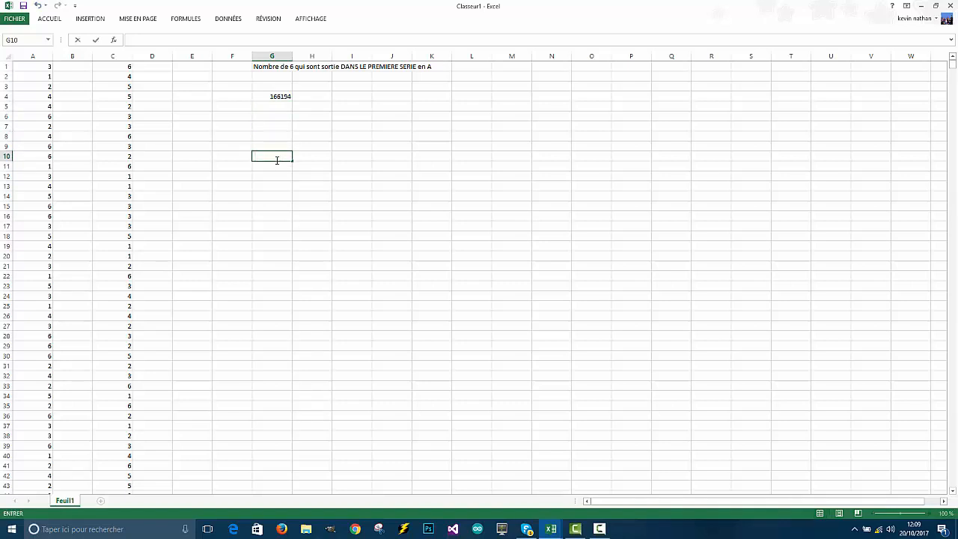
pyautogui.click(277, 169)
pyautogui.doubleClick(276, 175)
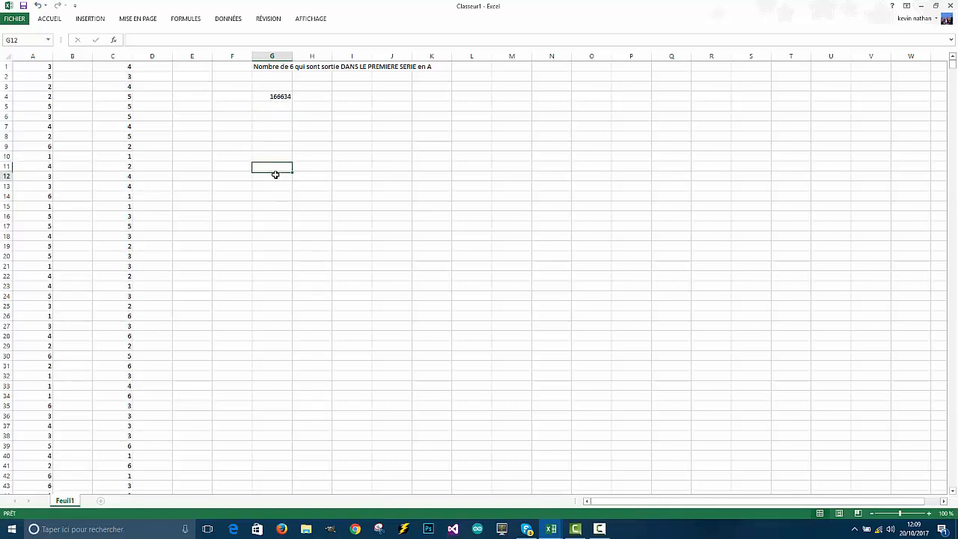
pyautogui.click(275, 190)
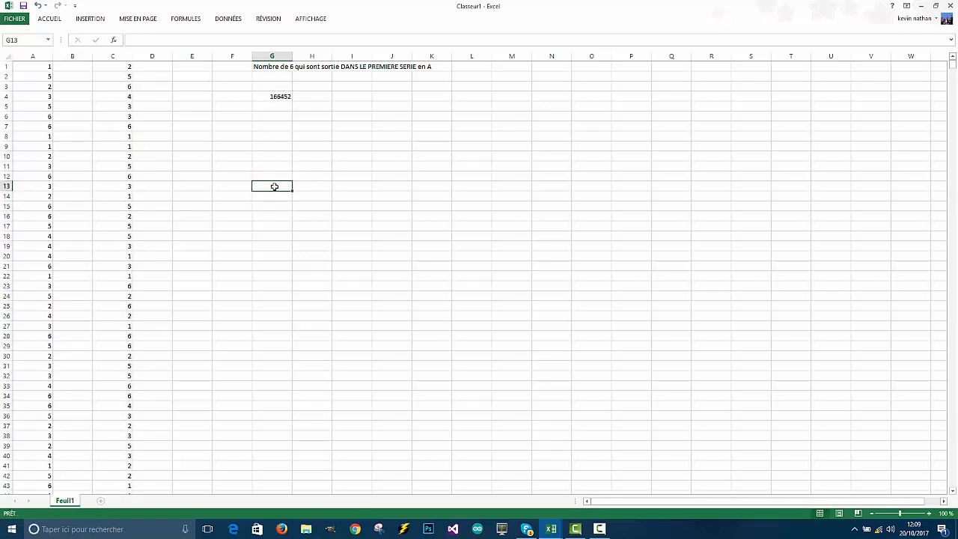
pyautogui.doubleClick(276, 187)
pyautogui.press('Return')
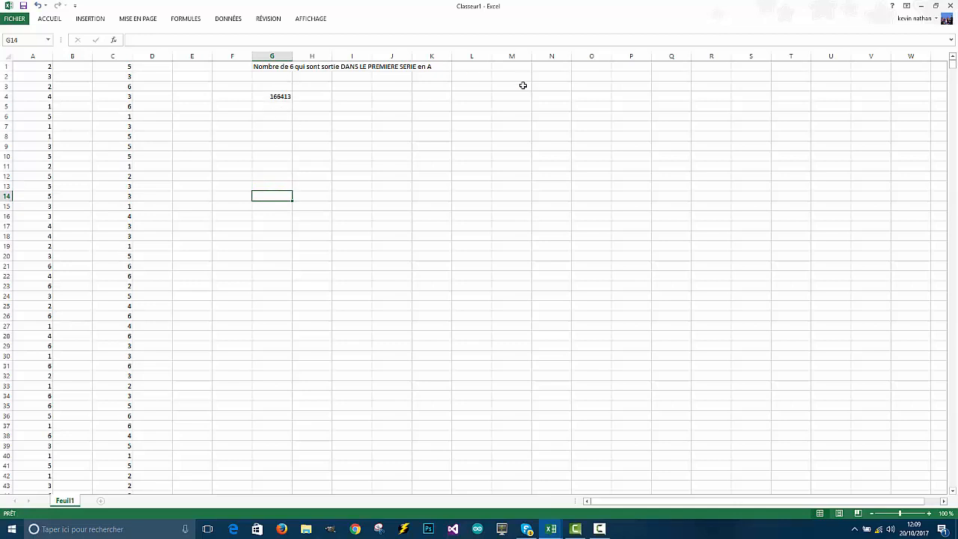
# Step: Label cell M1 with the text "Nombre de 6 qui sont sortie DANS LA DEUXIEME SERIE en C"
pyautogui.click(525, 66)
pyautogui.doubleClick(525, 67)
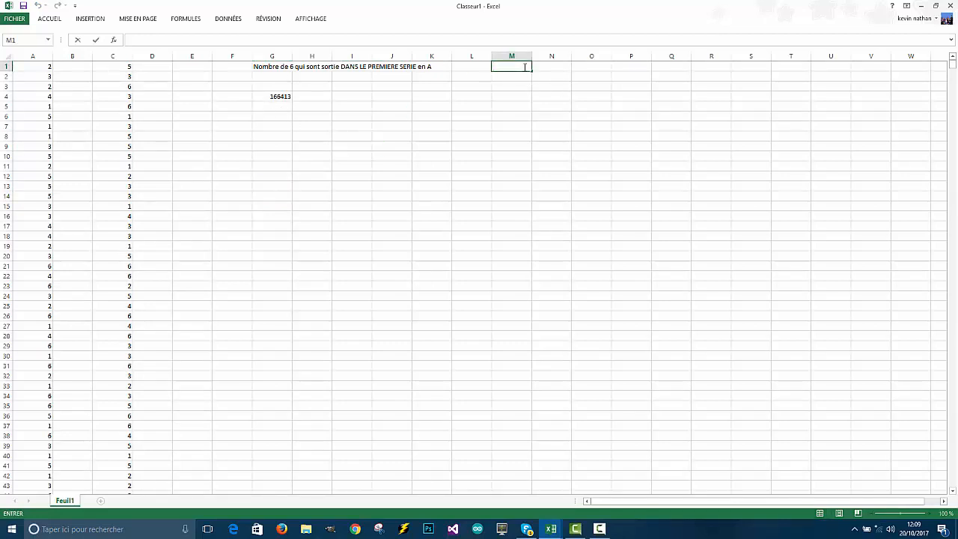
pyautogui.write('N')
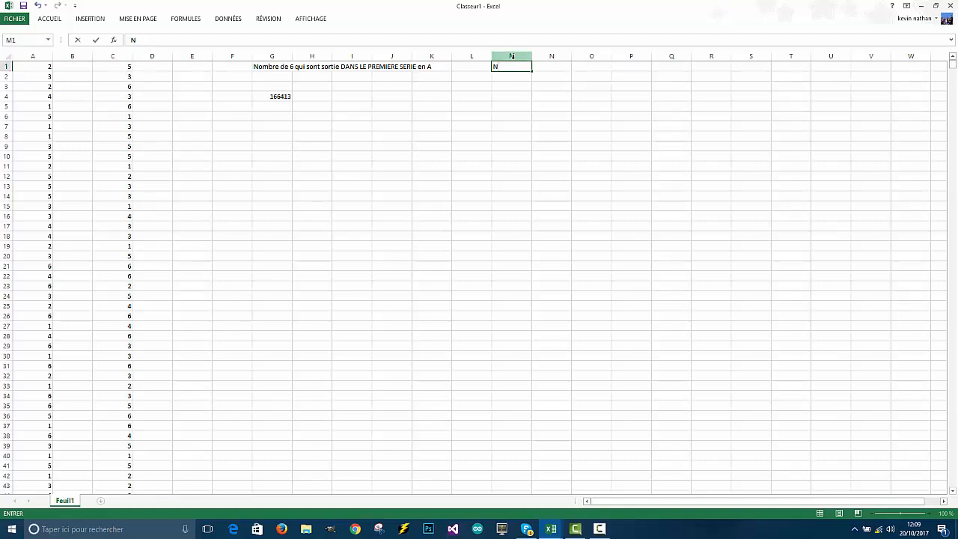
pyautogui.write('ombre de 6 qui sont')
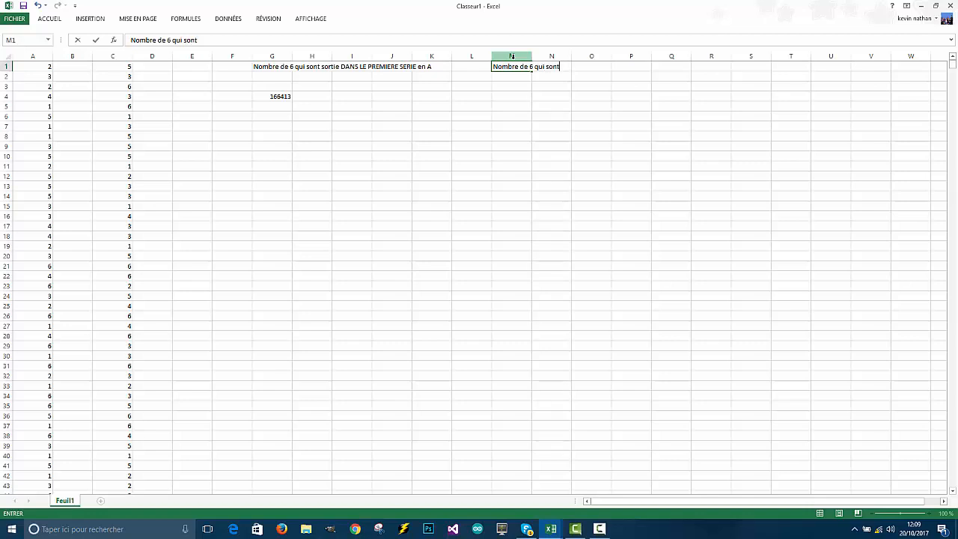
pyautogui.write(' sortie DANS LA DEUXI')
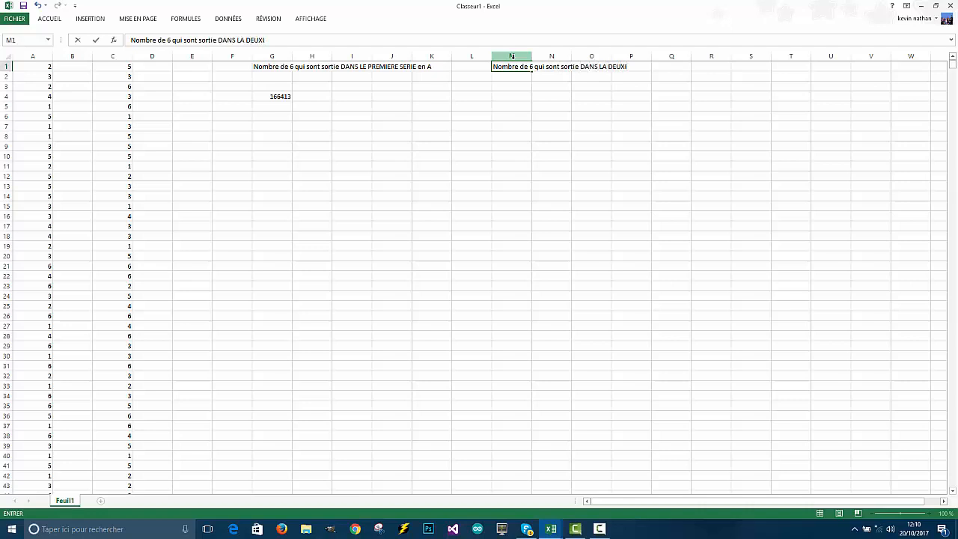
pyautogui.write('EME SERIE en C')
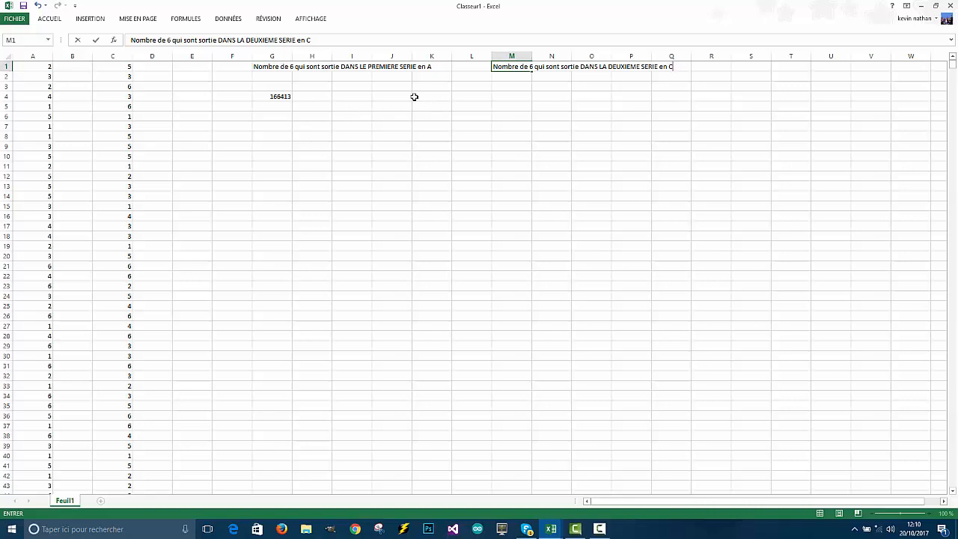
# Step: Start a formula in cell N4 with the NB.SI function
pyautogui.click(563, 98)
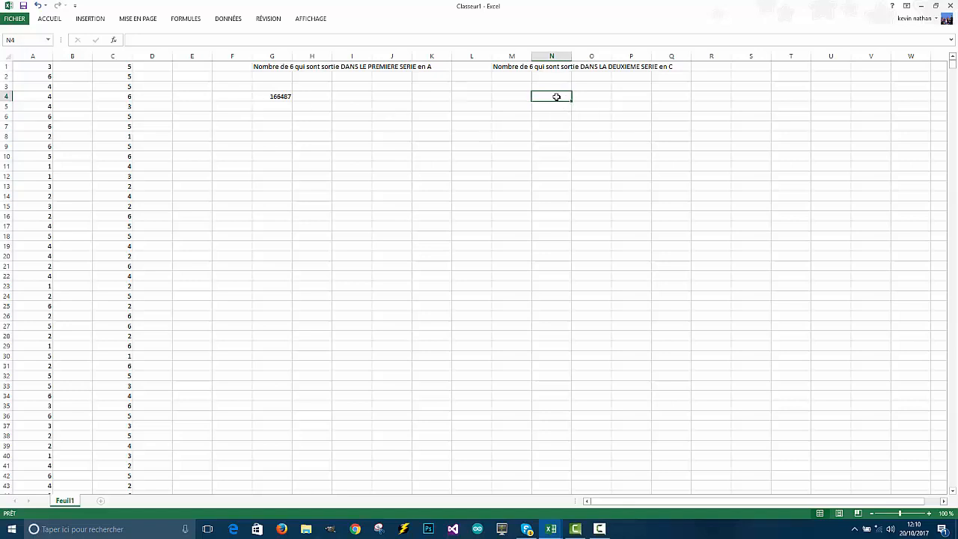
pyautogui.doubleClick(559, 97)
pyautogui.scroll(-3, 38, 209)
pyautogui.scroll(3, 38, 210)
pyautogui.write('=nb')
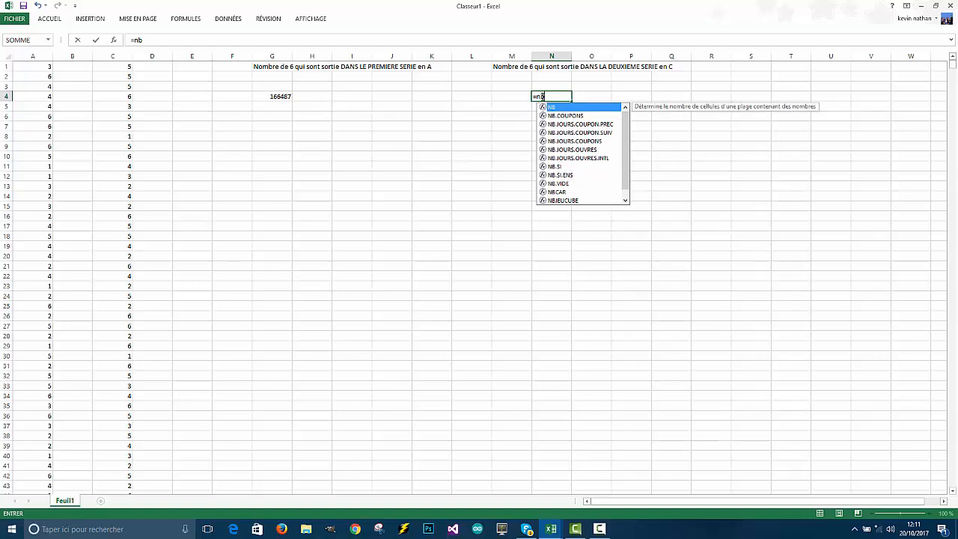
pyautogui.doubleClick(558, 166)
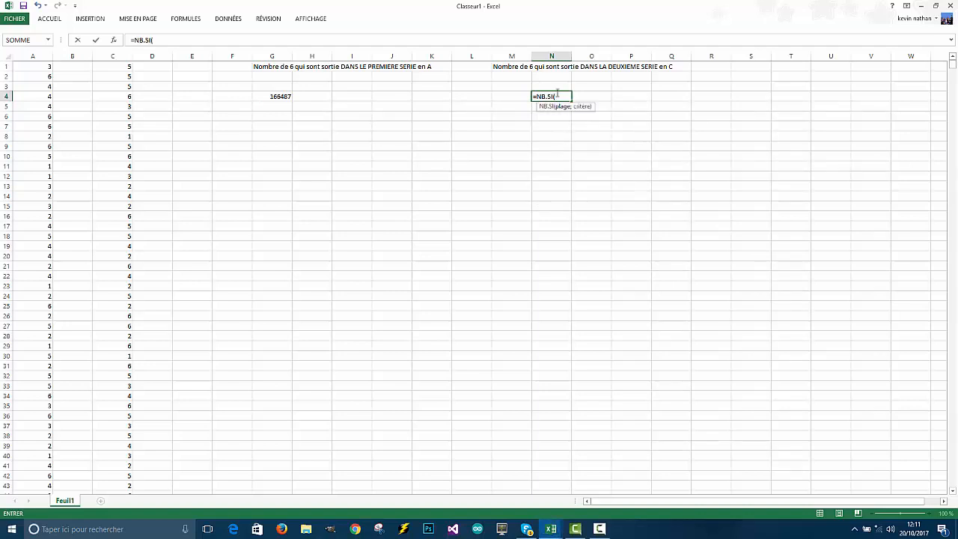
# Step: Complete the NB.SI formula in N4 with the range C1:C1000000 and the criterion 6
pyautogui.write('A')
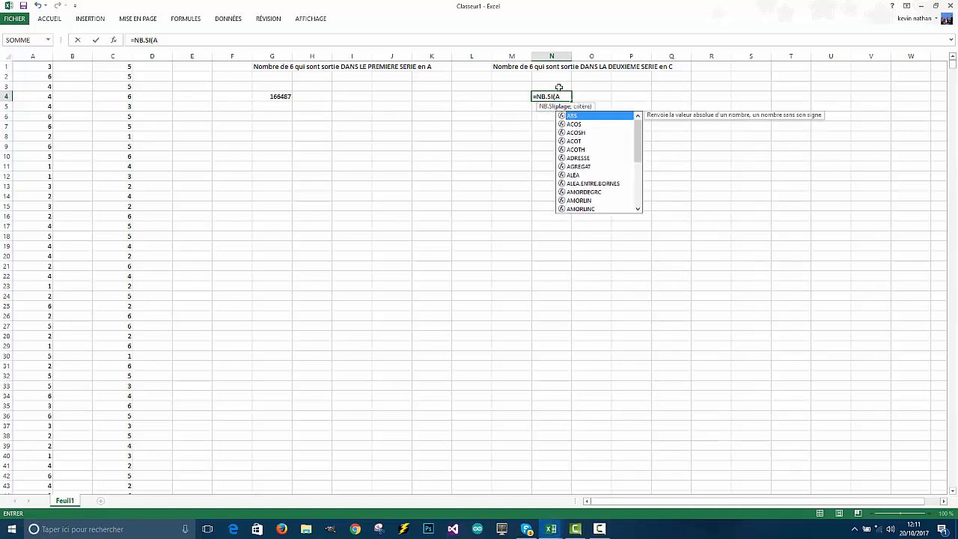
pyautogui.press('BackSpace')
pyautogui.write('C')
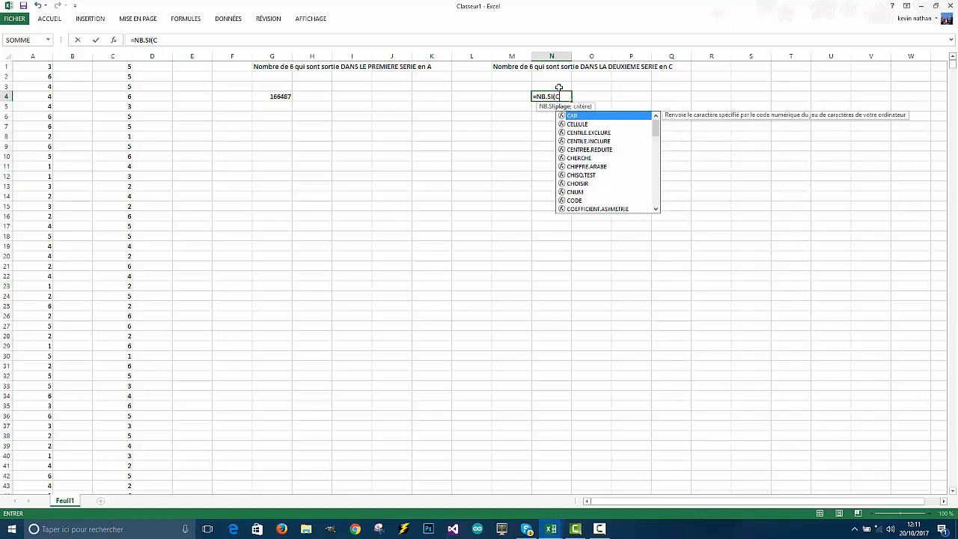
pyautogui.write('1')
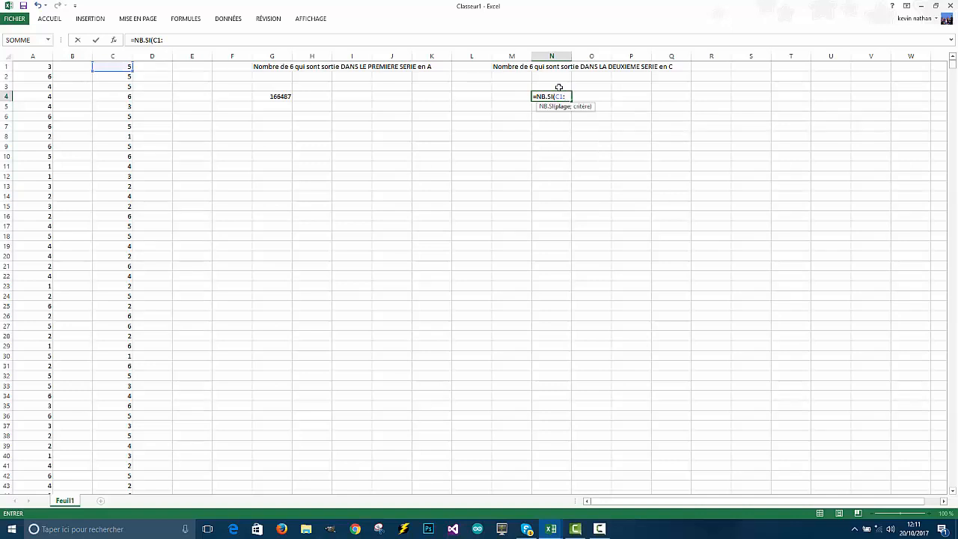
pyautogui.write(':C')
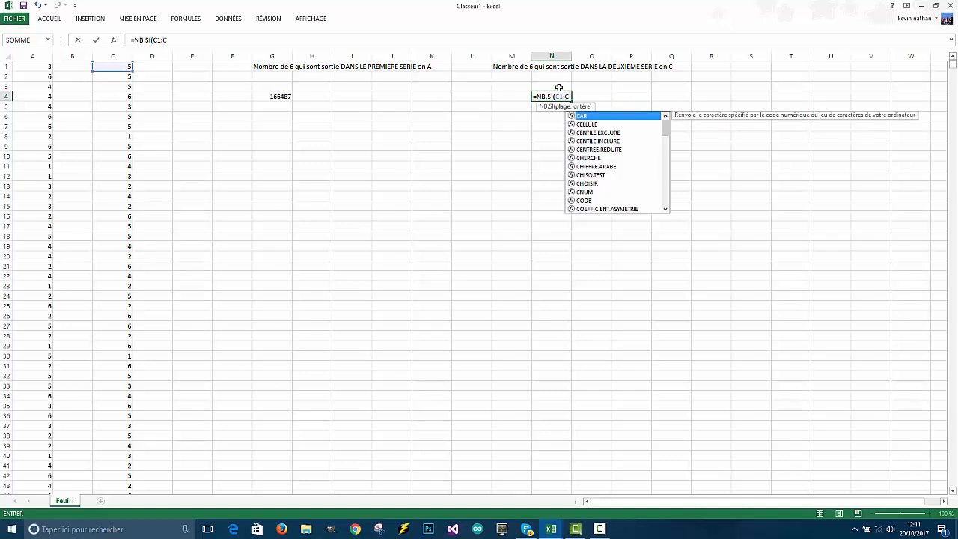
pyautogui.write('100')
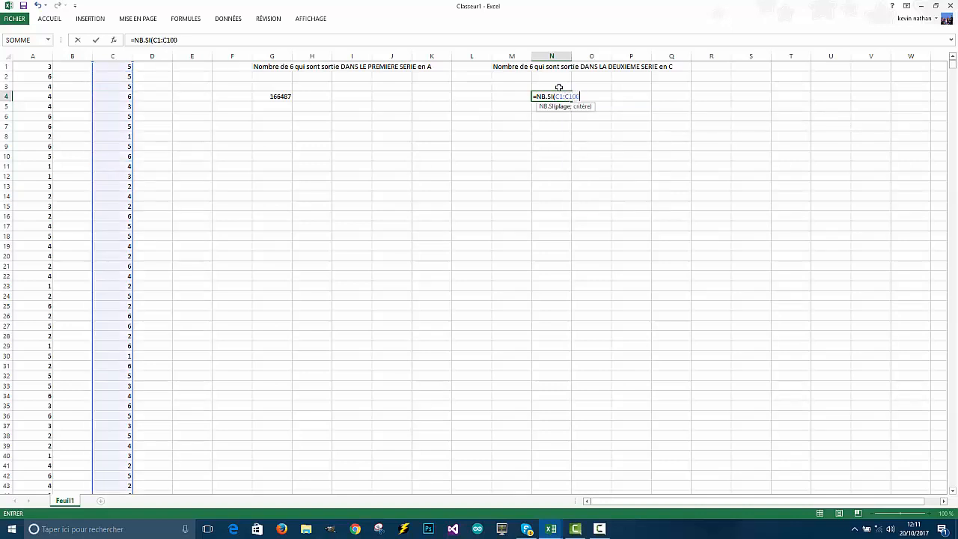
pyautogui.write('0000;6)')
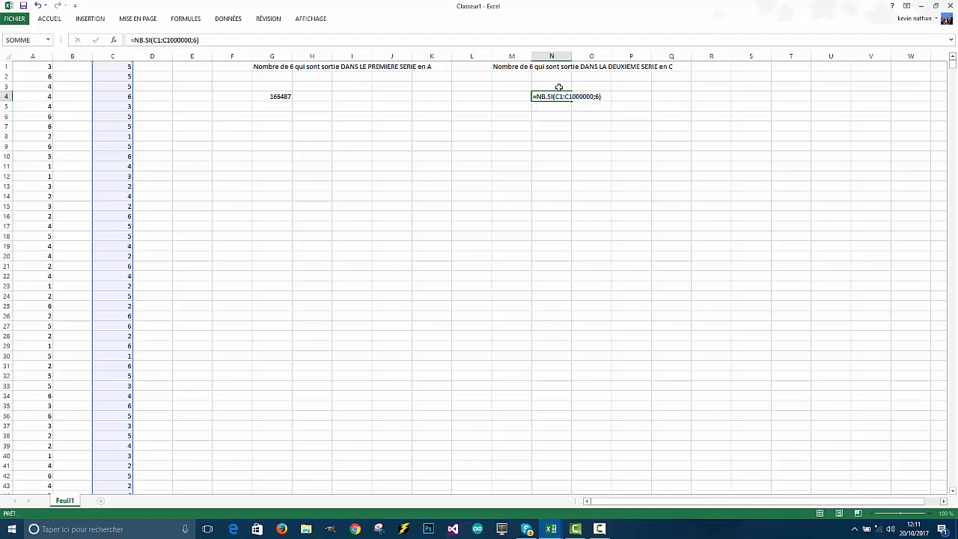
pyautogui.press('Return')
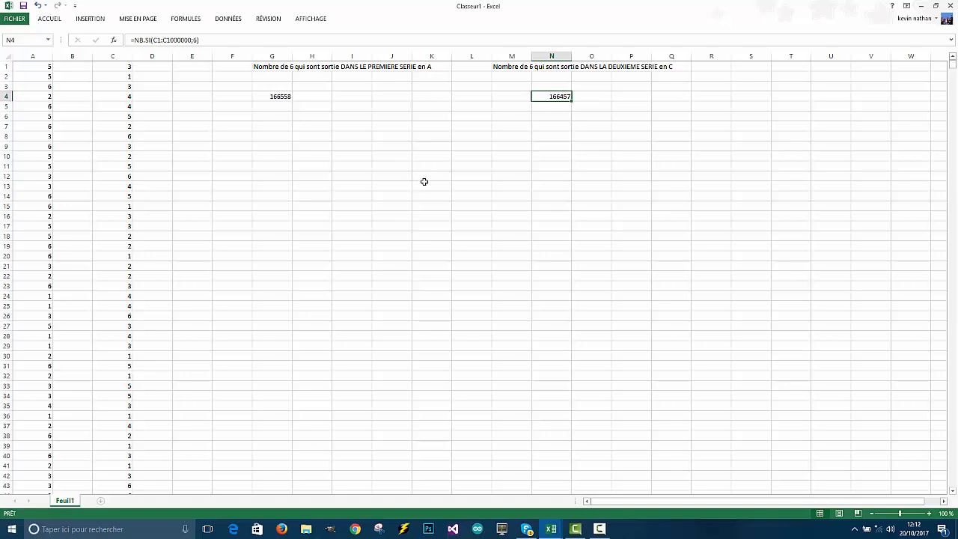
# Step: Enter =ALEA.ENTRE.BORNES(1;6) in cell E1 and fill it down to E15
pyautogui.doubleClick(191, 66)
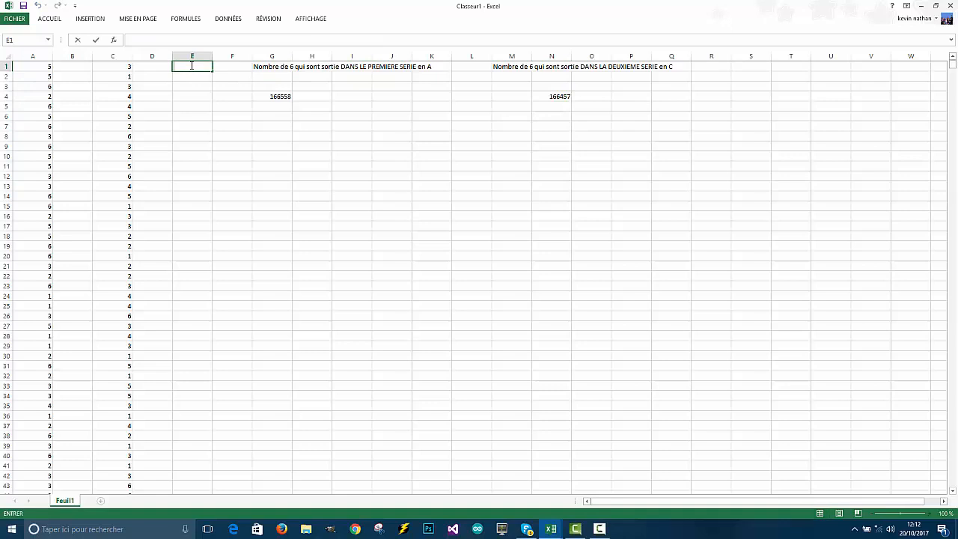
pyautogui.write('=ali')
pyautogui.press('BackSpace')
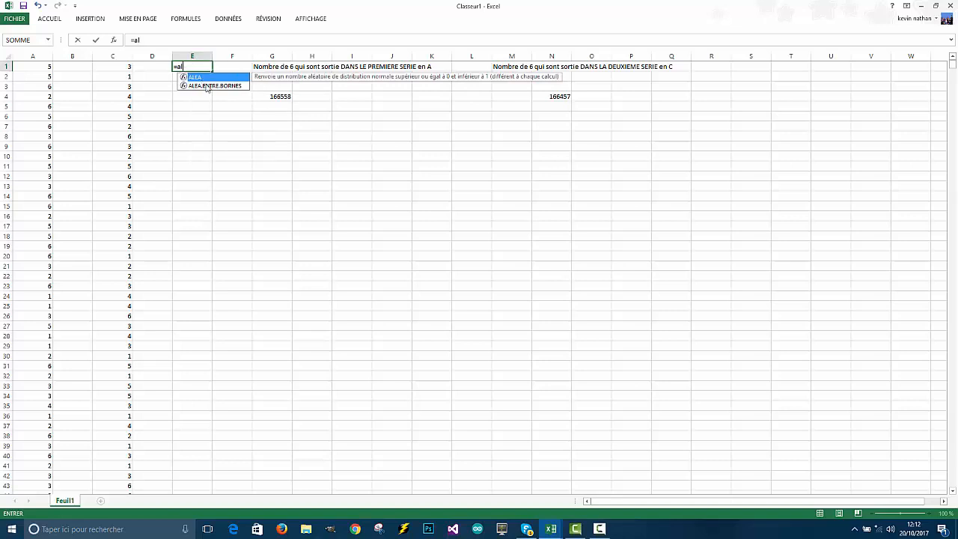
pyautogui.click(207, 86)
pyautogui.doubleClick(206, 86)
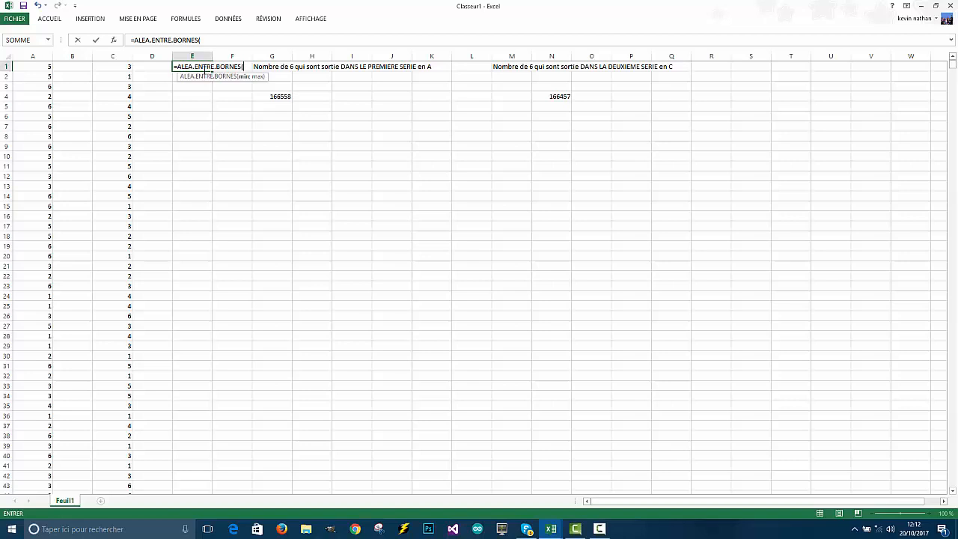
pyautogui.write('1;6')
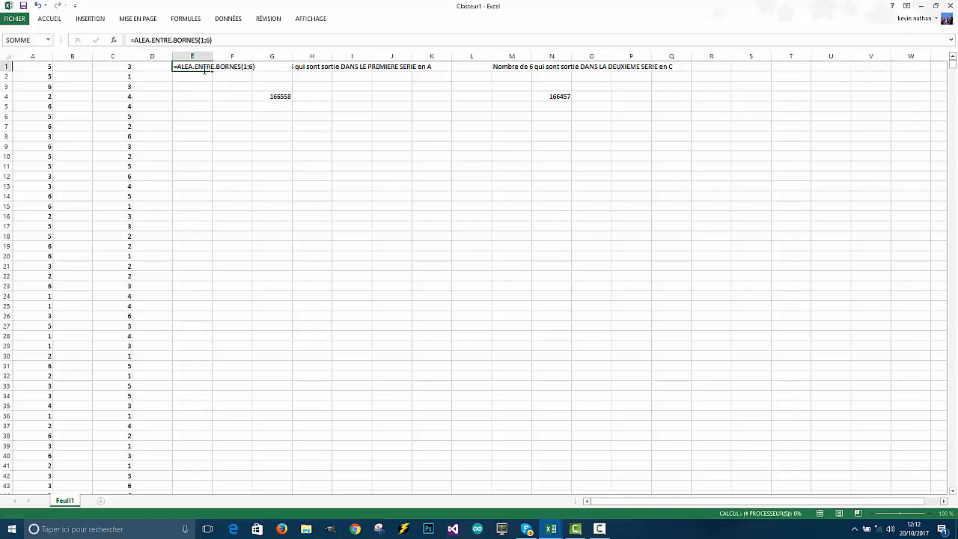
pyautogui.press('Return')
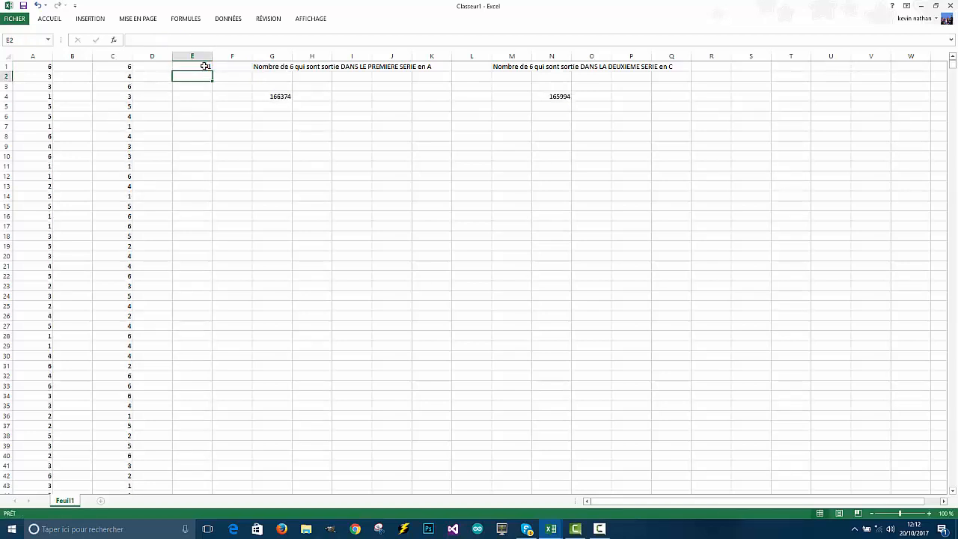
pyautogui.click(206, 67)
pyautogui.moveTo(212, 70); pyautogui.dragTo(204, 213)
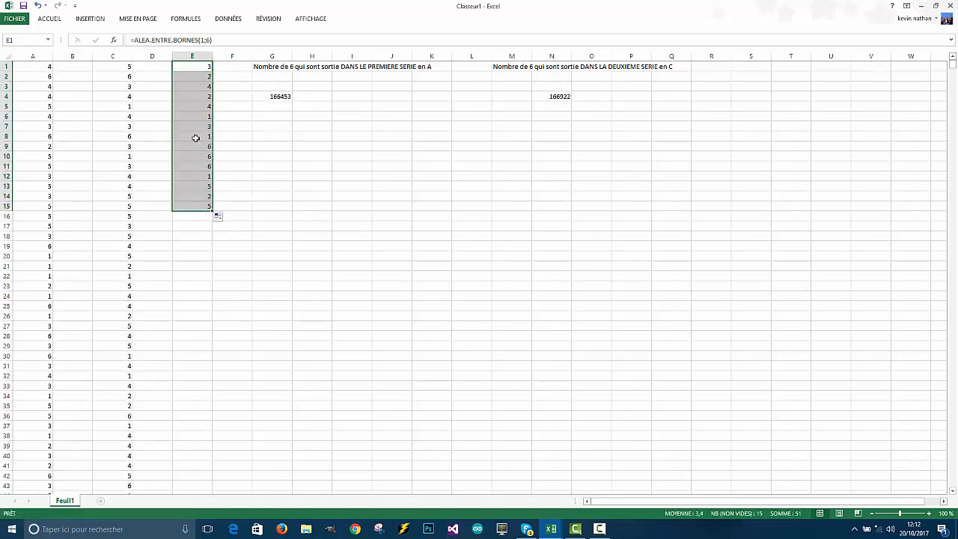
# Step: Enter =NB.SI(E1:E15;6) in cell E21 to count the sixes in the short series
pyautogui.click(199, 266)
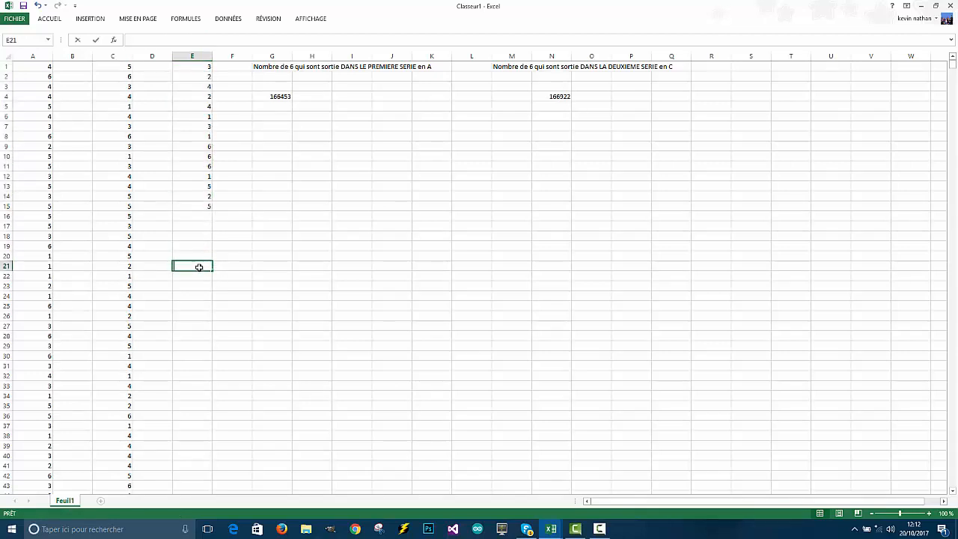
pyautogui.write('=nb')
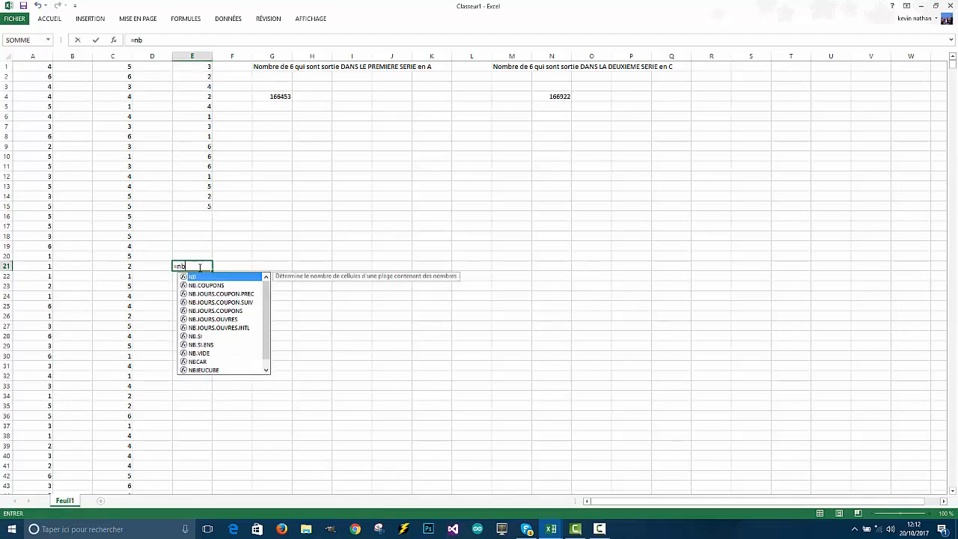
pyautogui.click(208, 336)
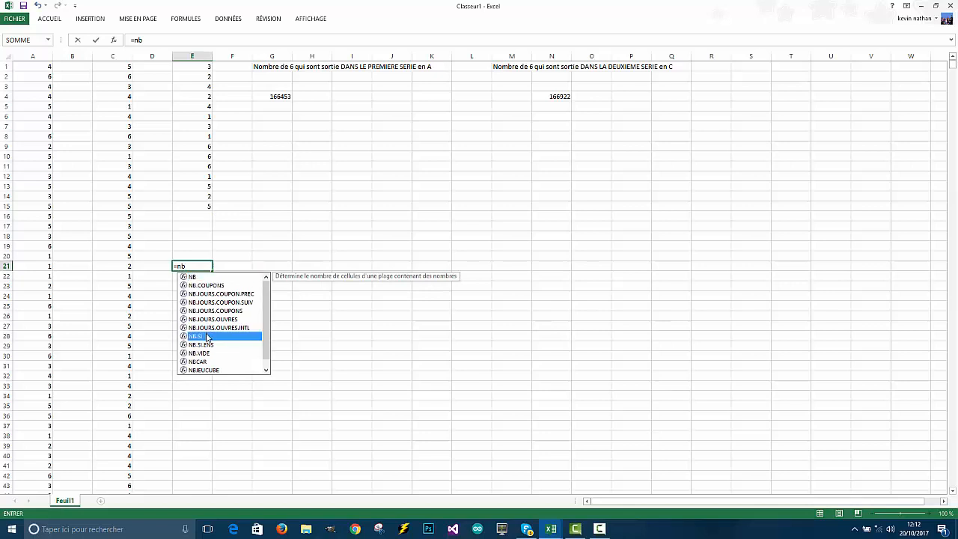
pyautogui.doubleClick(208, 336)
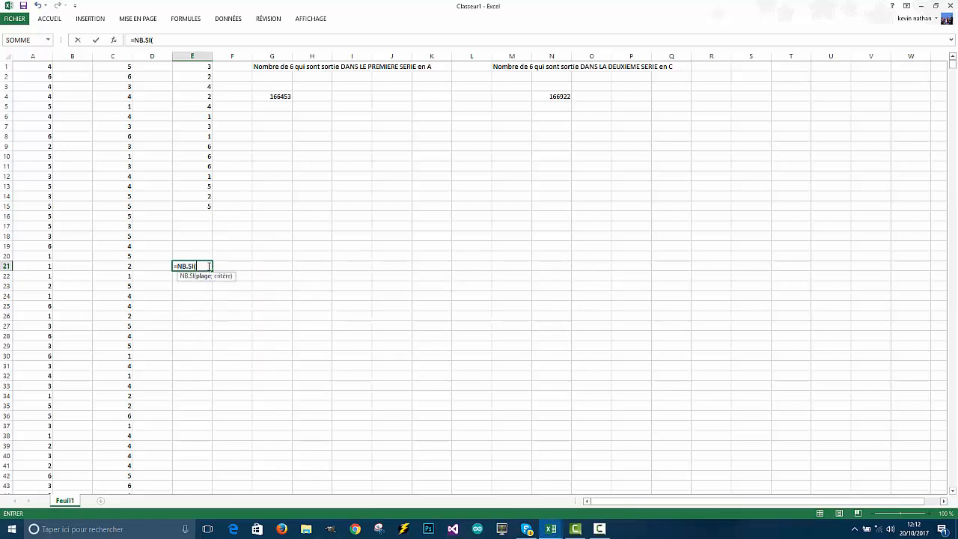
pyautogui.write('A')
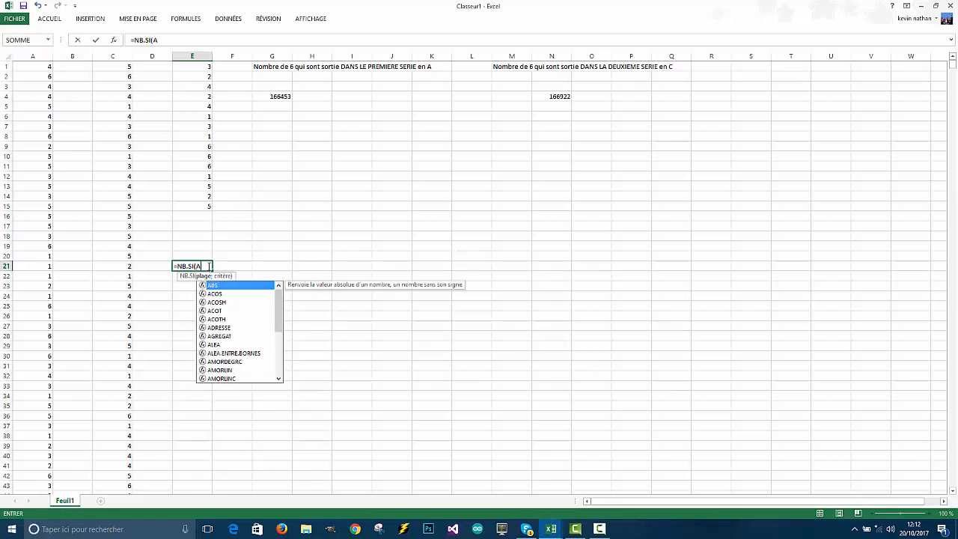
pyautogui.press('BackSpace')
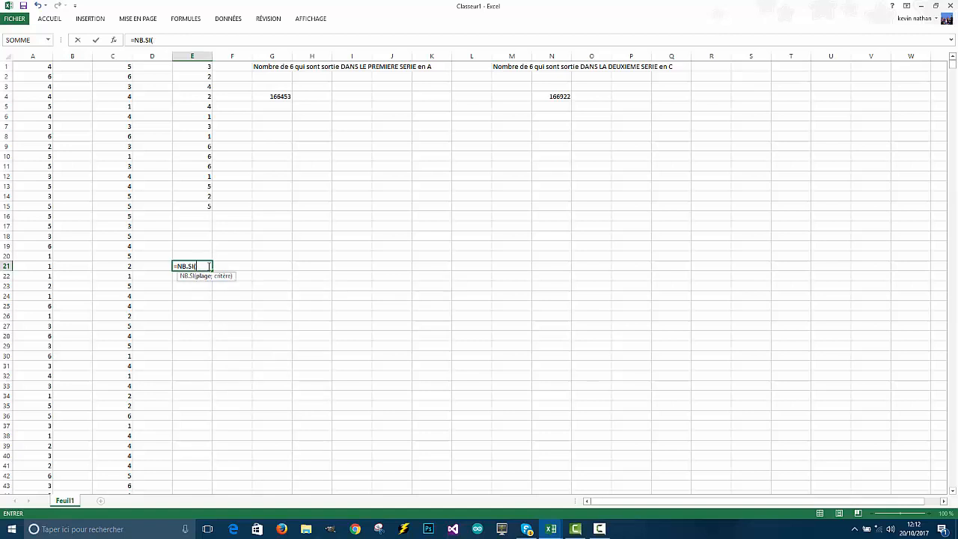
pyautogui.write('E1:E')
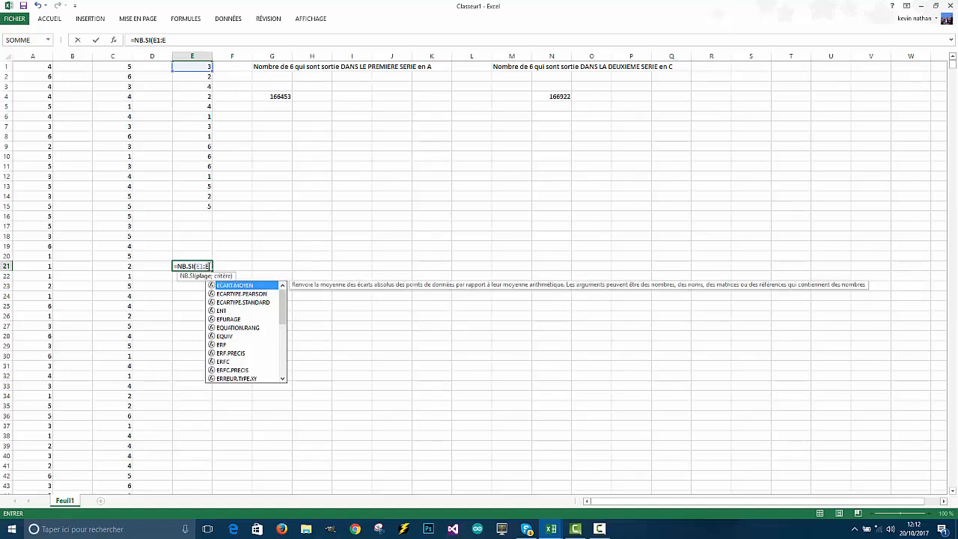
pyautogui.write('15')
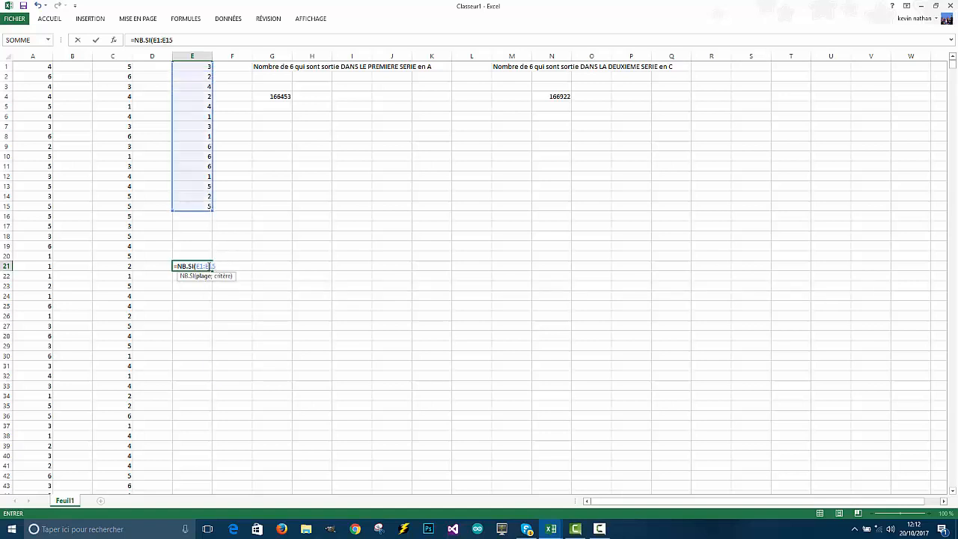
pyautogui.write(';6)')
pyautogui.press('Return')
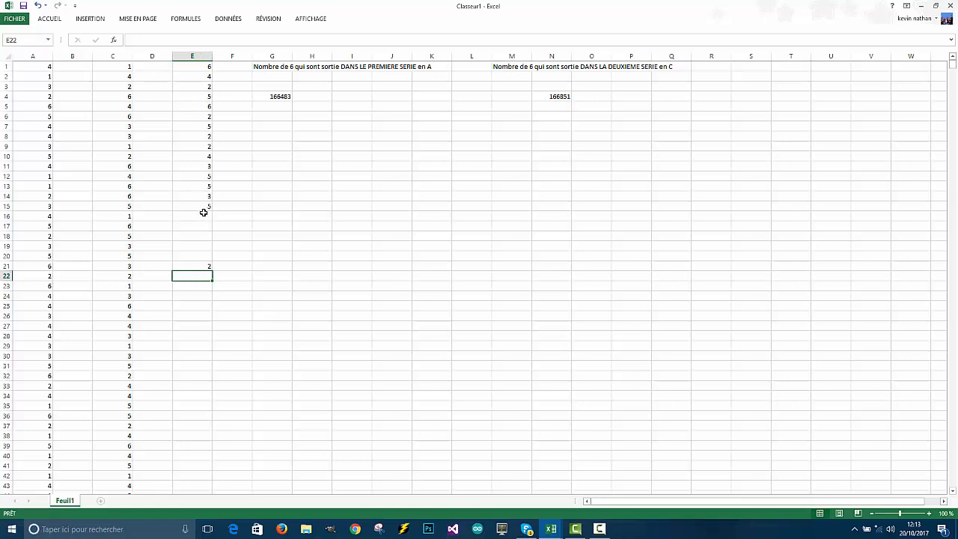
# Step: Check the sixes among the rolls in E1:E15 against the count in E21
pyautogui.click(209, 67)
pyautogui.click(206, 104)
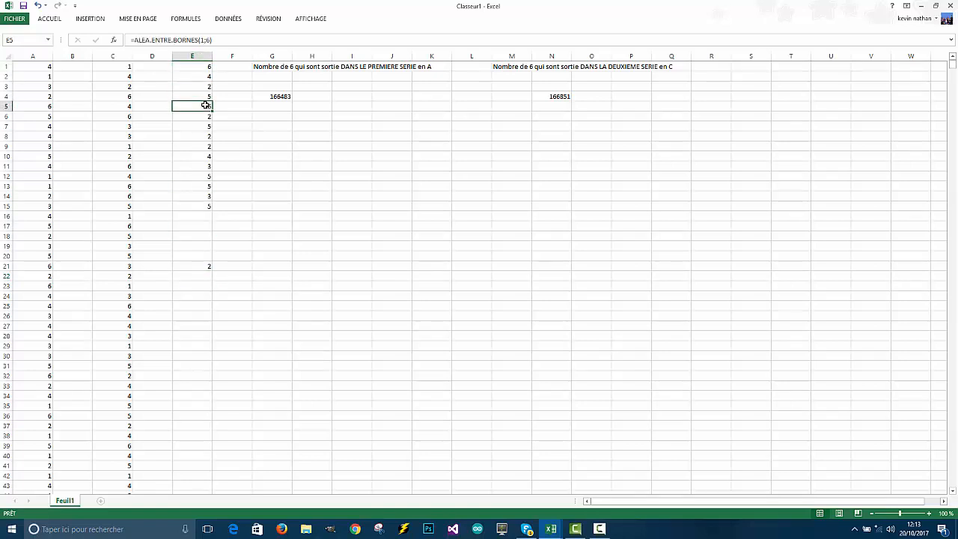
pyautogui.click(265, 255)
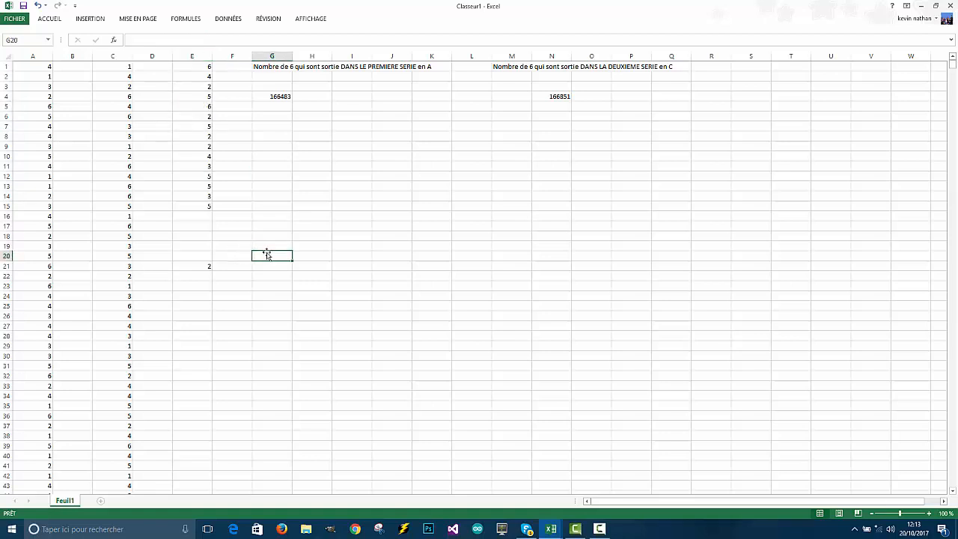
# Step: Commit empty entries in column H from H20 to H24 to recalculate the rolls and compare the sixes in E1:E15 with the count in E21
pyautogui.doubleClick(320, 256)
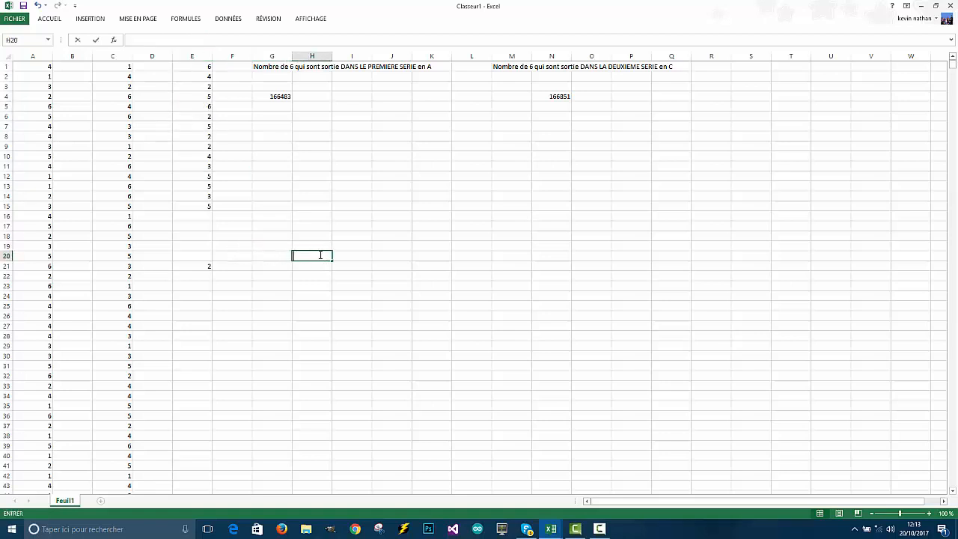
pyautogui.press('Return')
pyautogui.press('Return')
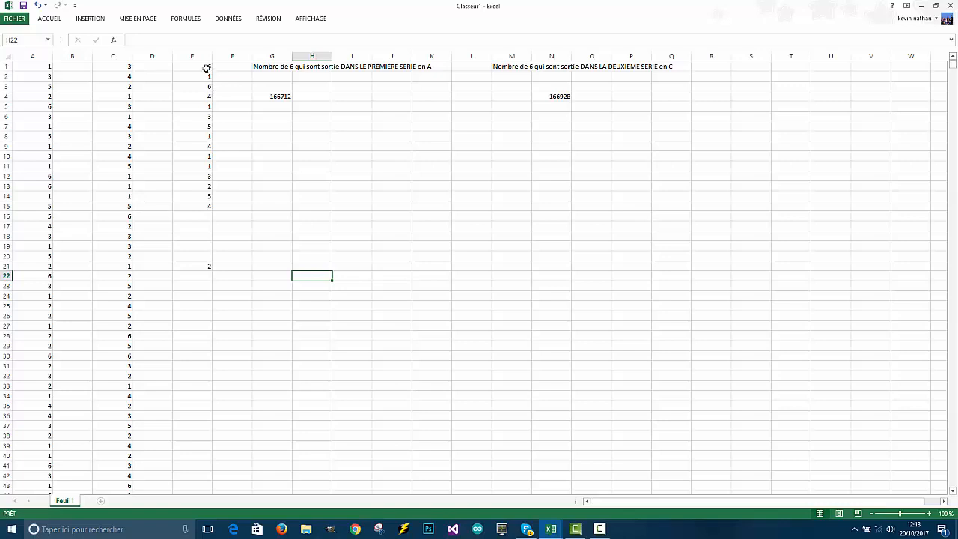
pyautogui.doubleClick(306, 265)
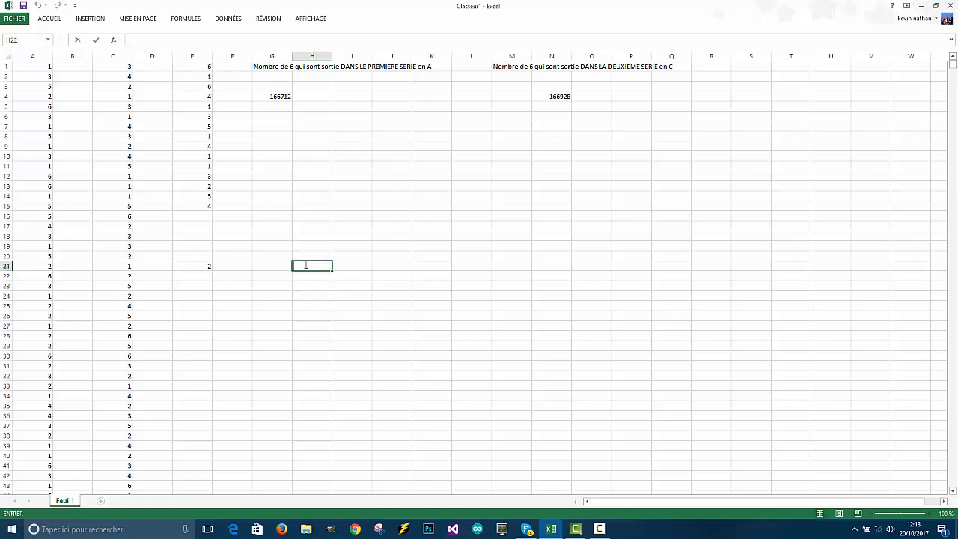
pyautogui.press('Return')
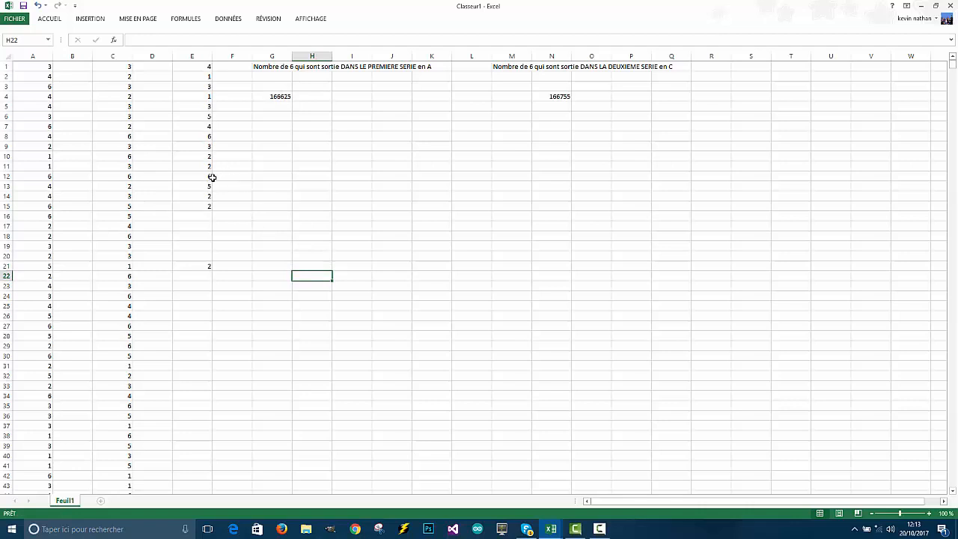
pyautogui.doubleClick(318, 278)
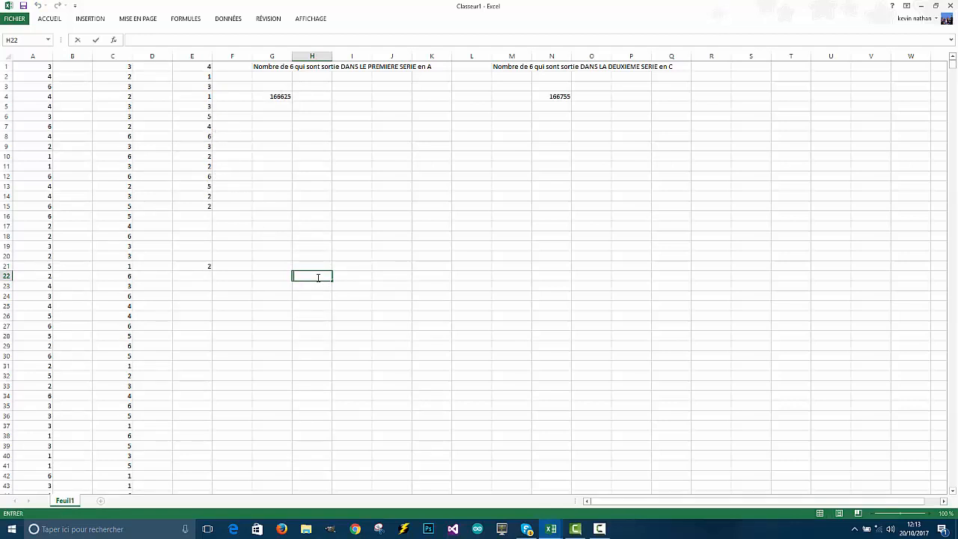
pyautogui.press('Return')
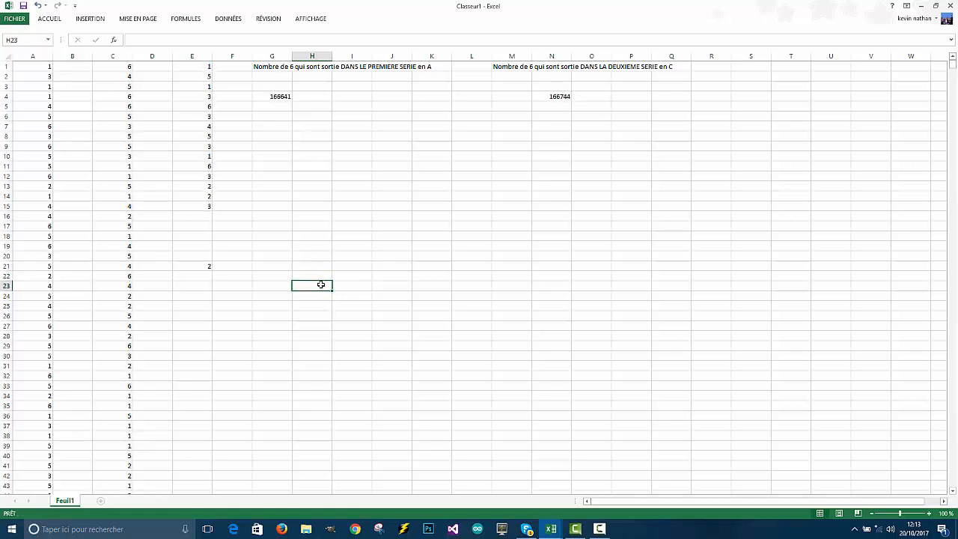
pyautogui.doubleClick(321, 285)
pyautogui.press('Return')
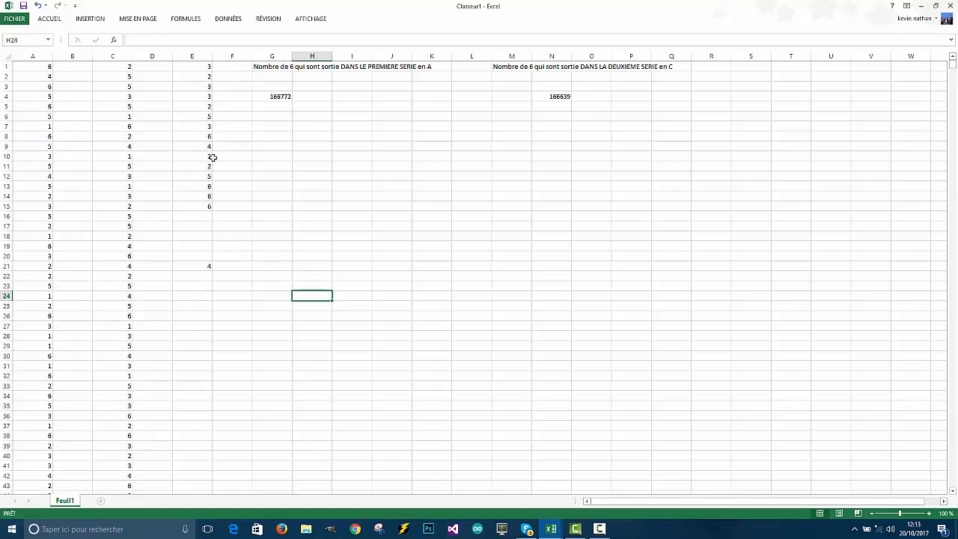
pyautogui.doubleClick(320, 294)
pyautogui.press('Return')
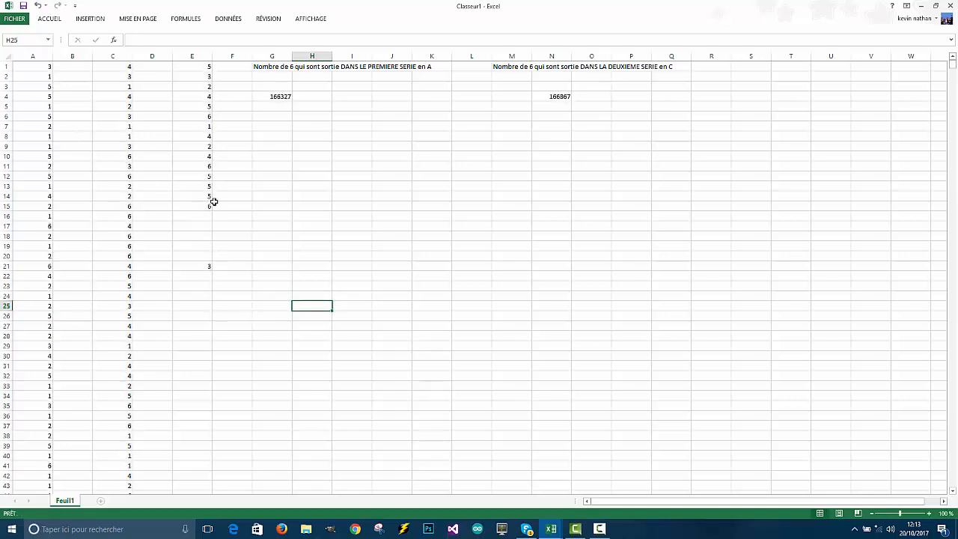
# Step: Enter 6 in cell H26 to recalculate the rolls, check the new sixes in column E, and clear H26 again
pyautogui.doubleClick(312, 301)
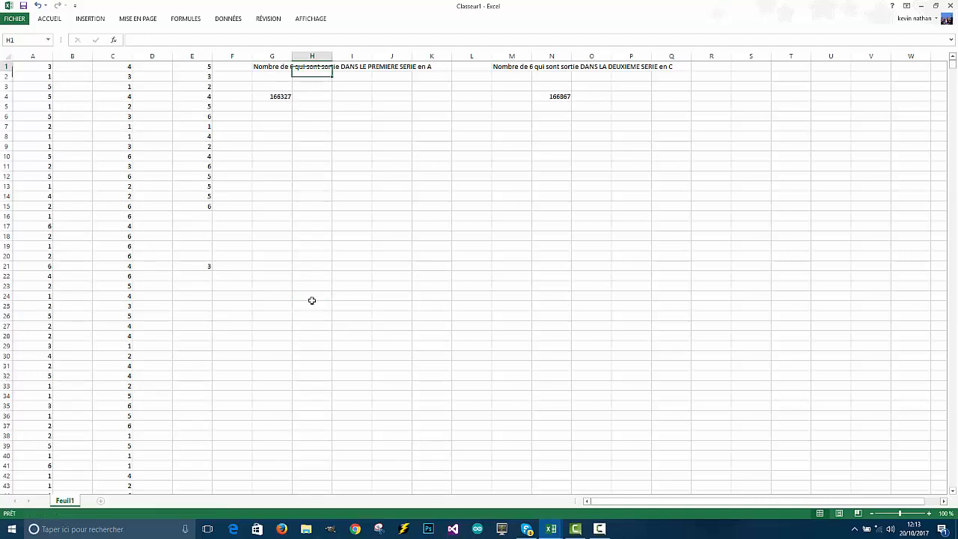
pyautogui.click(307, 314)
pyautogui.doubleClick(308, 314)
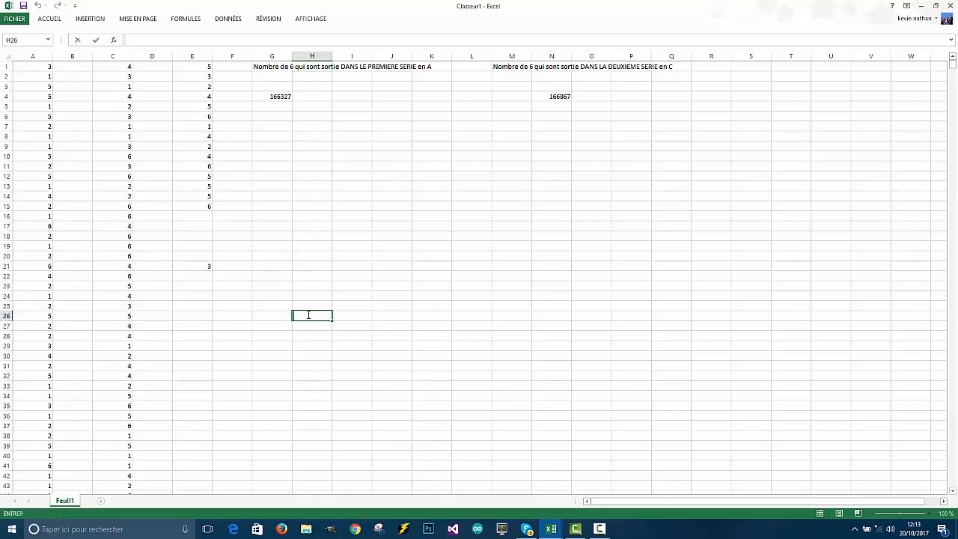
pyautogui.write('6')
pyautogui.press('Return')
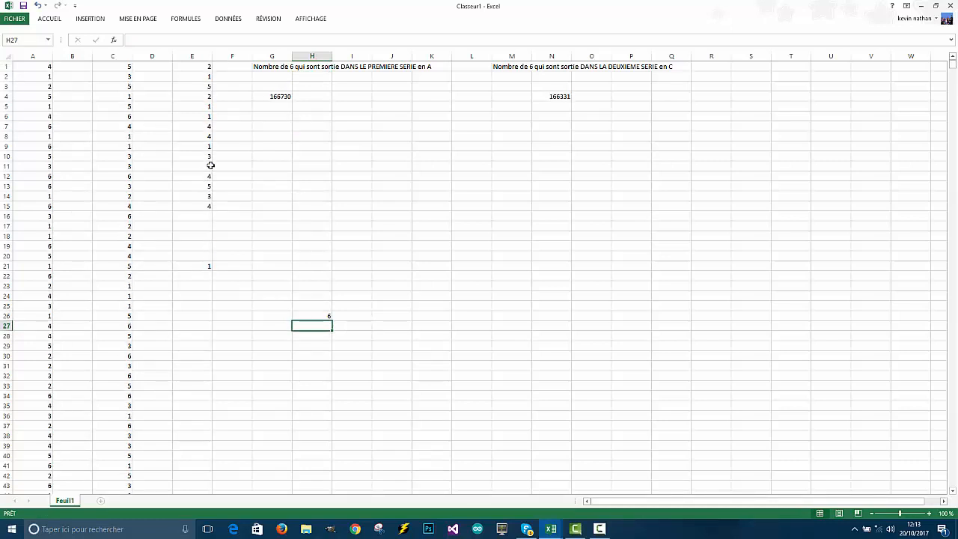
pyautogui.doubleClick(330, 316)
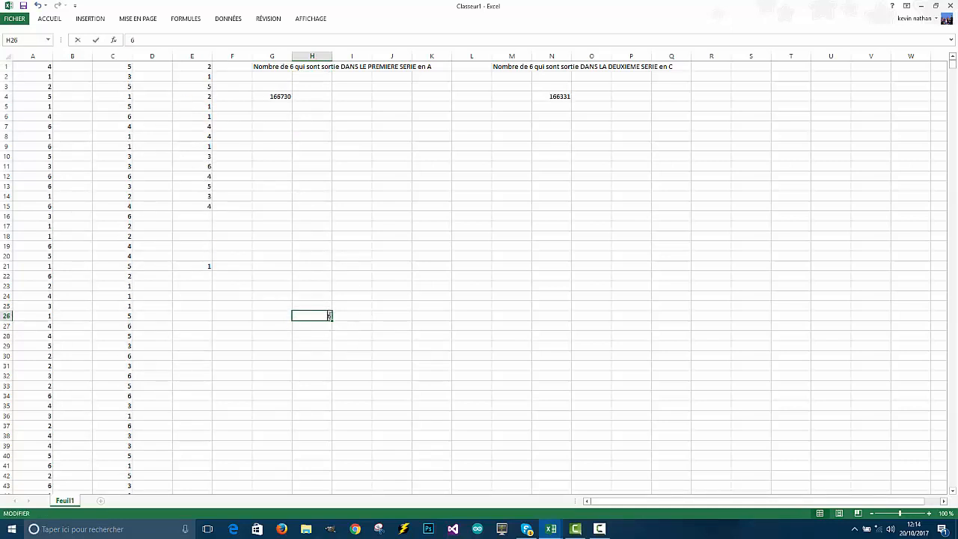
pyautogui.doubleClick(330, 315)
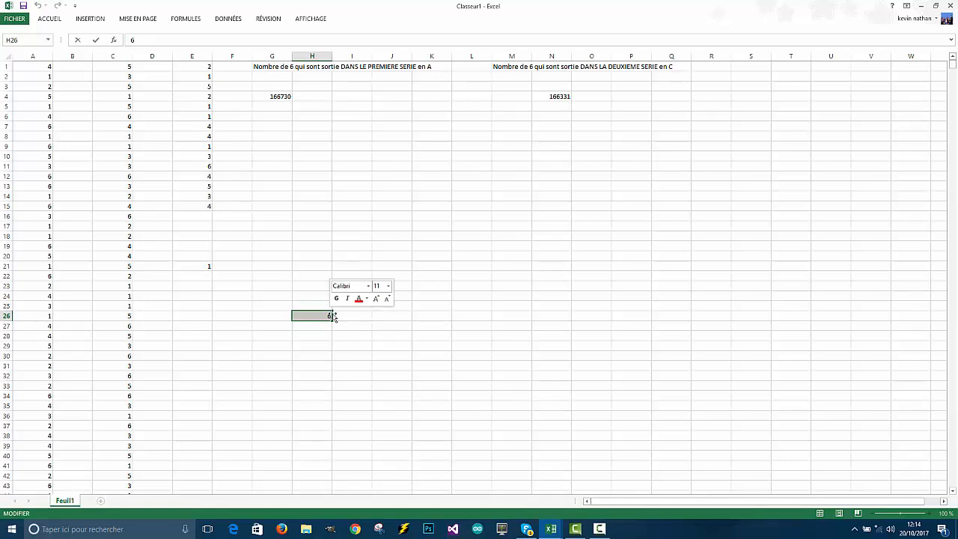
pyautogui.press('BackSpace')
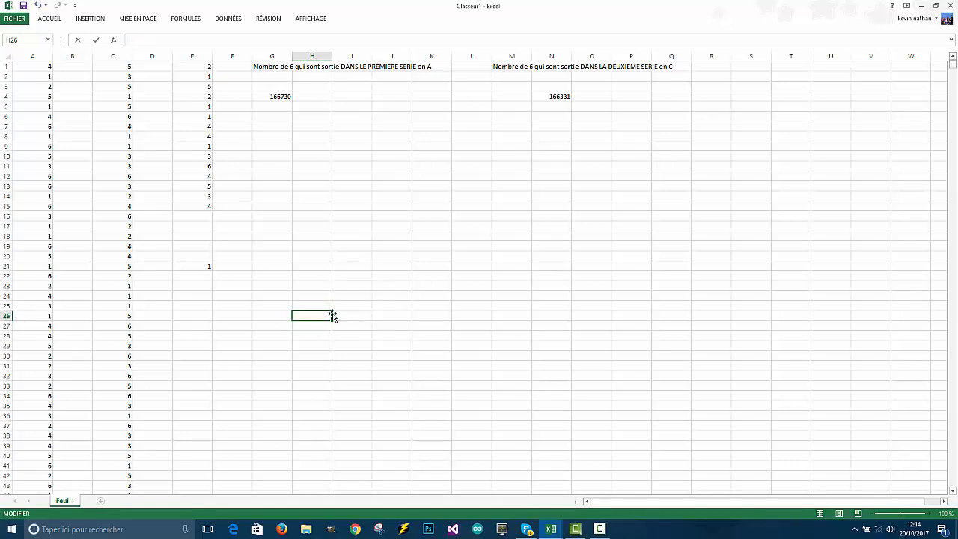
# Step: Delete the random roll formula from cell E15 at the end of the short series
pyautogui.click(210, 205)
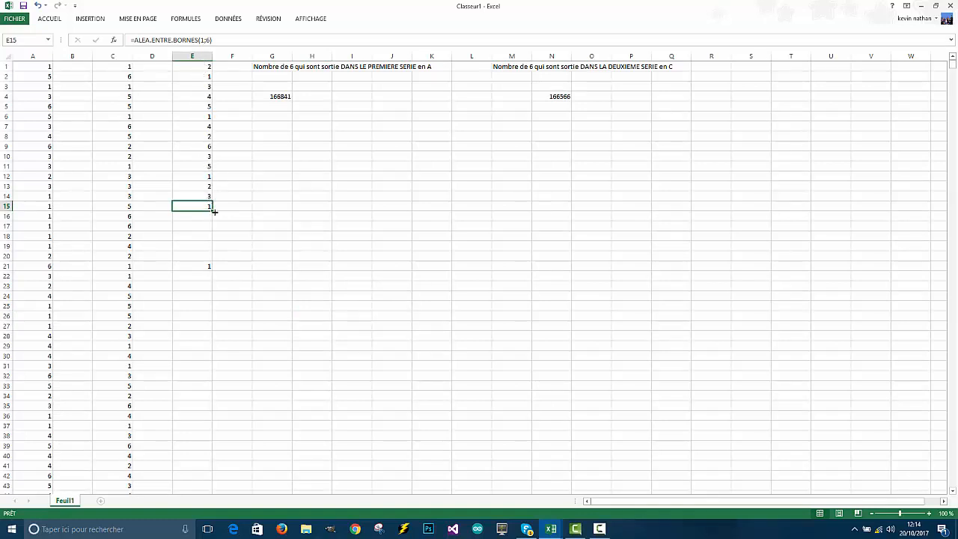
pyautogui.press('F2')
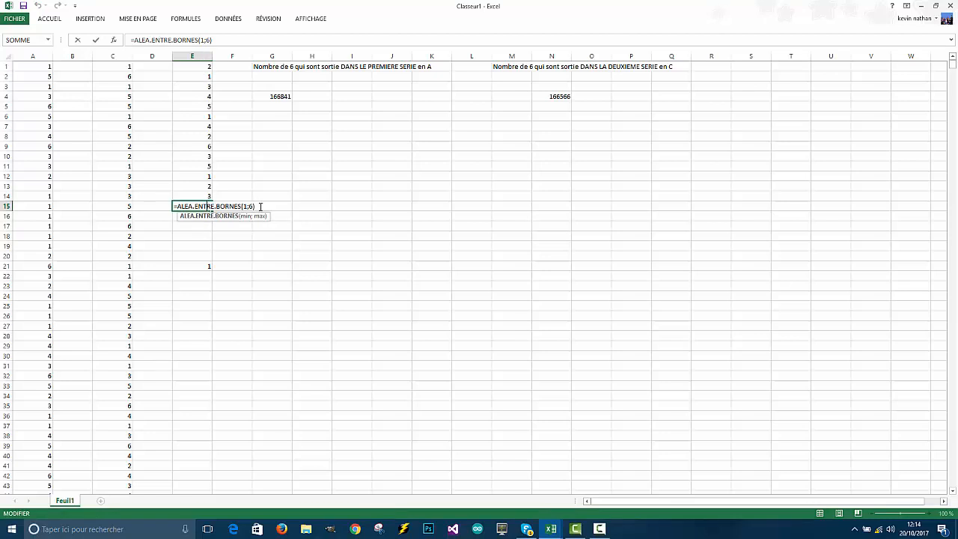
pyautogui.moveTo(260, 206); pyautogui.dragTo(152, 207)
pyautogui.press('BackSpace')
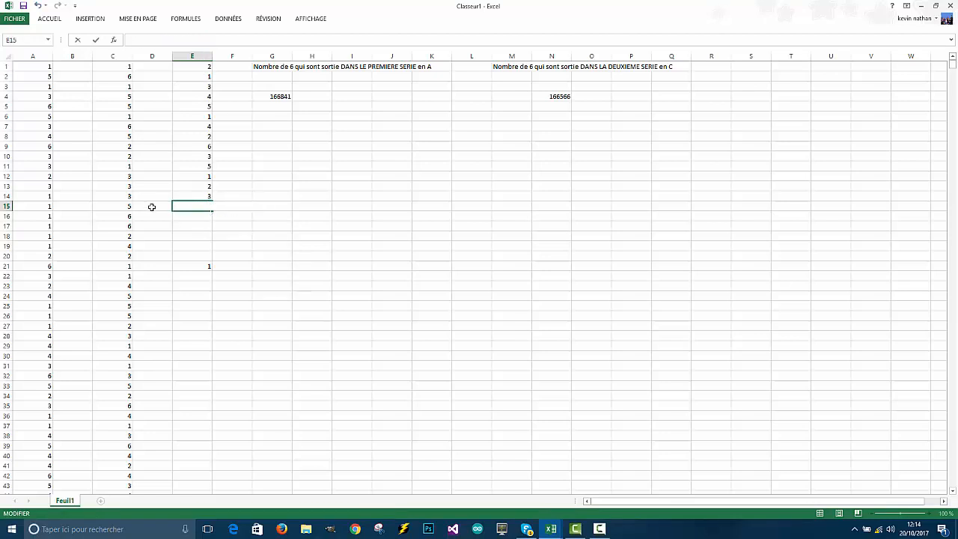
pyautogui.press('Return')
# Step: Check the roll formula in E1 and the NB.SI count of the short series in E21
pyautogui.click(204, 66)
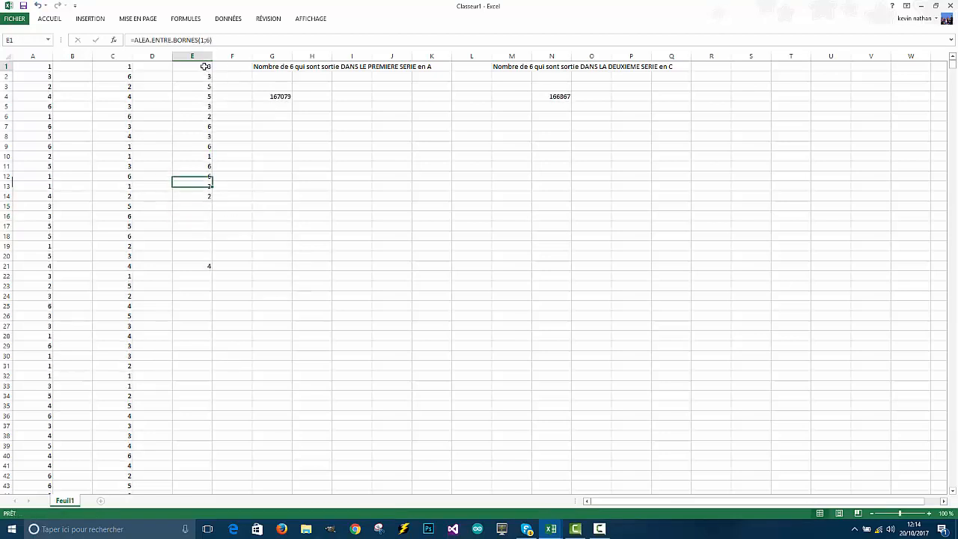
pyautogui.doubleClick(205, 66)
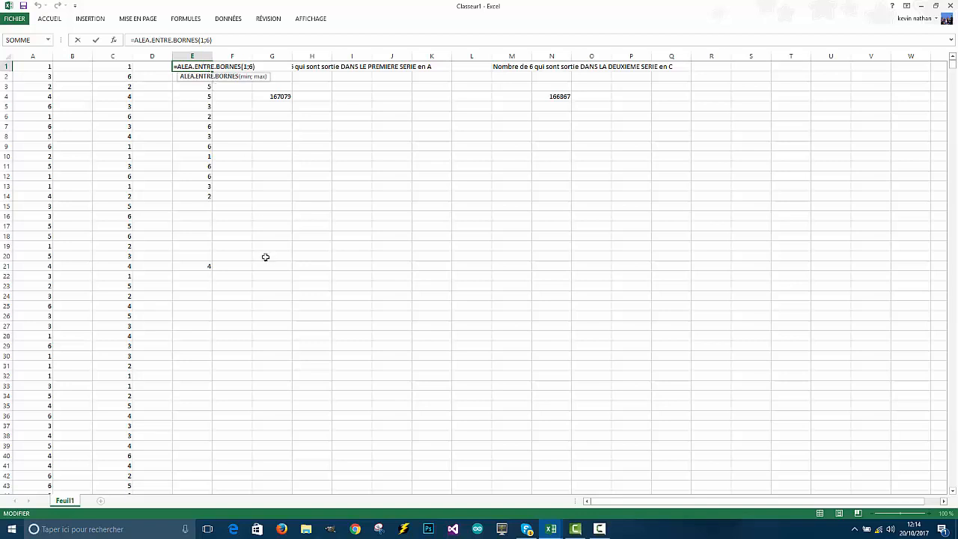
pyautogui.click(223, 266)
pyautogui.click(206, 267)
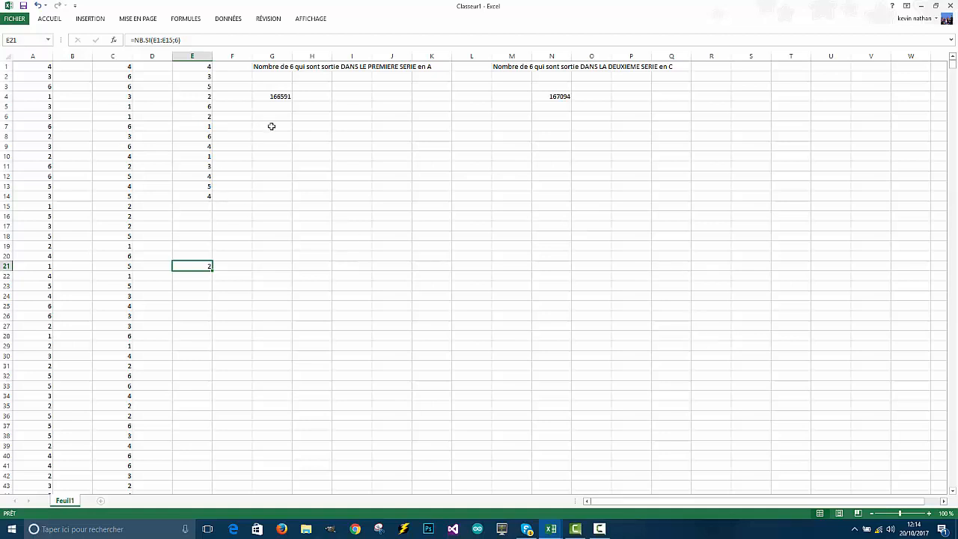
# Step: Compare the counts of sixes in G4 and N4 for the two large series
pyautogui.click(288, 97)
pyautogui.click(554, 96)
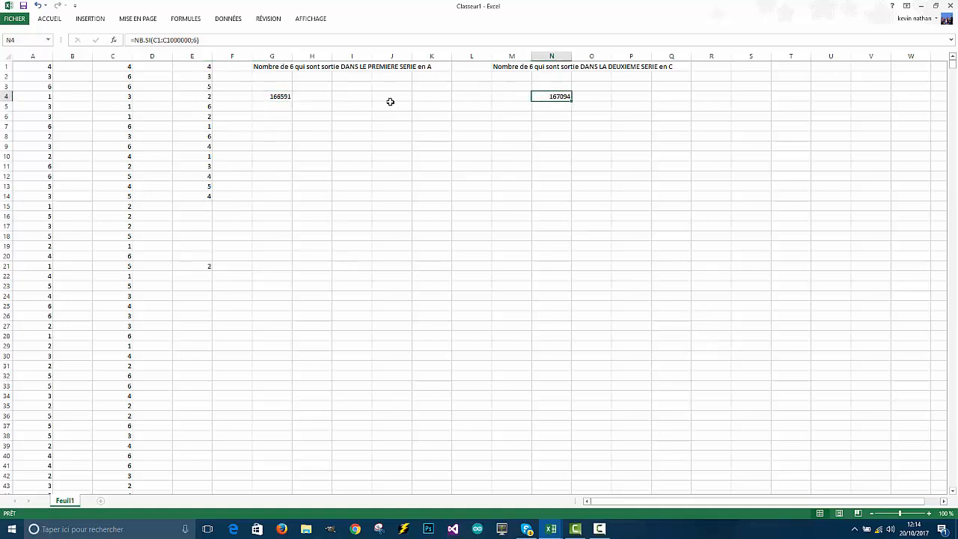
pyautogui.click(278, 96)
pyautogui.click(556, 96)
pyautogui.click(278, 97)
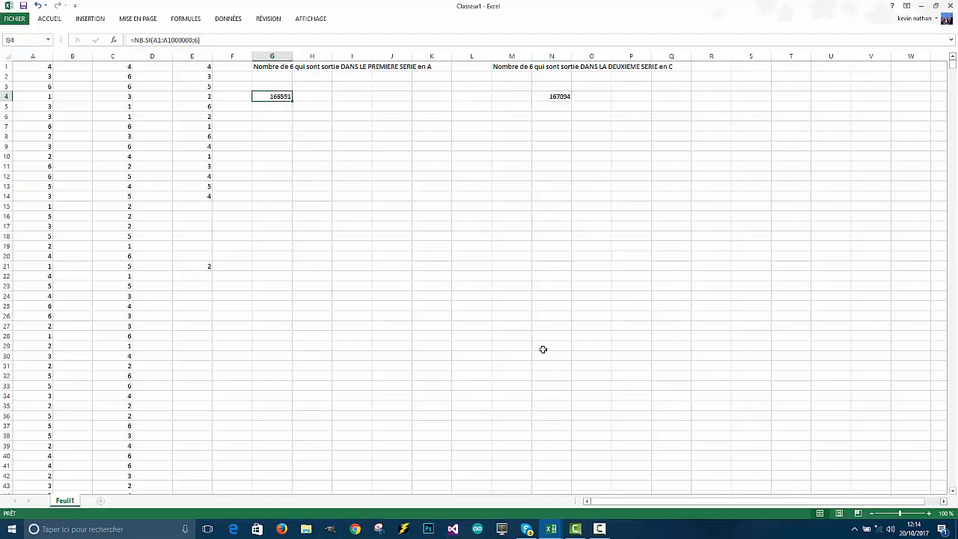
# Step: Enter the formula =N4*1000000/100 in cell P7
pyautogui.doubleClick(676, 179)
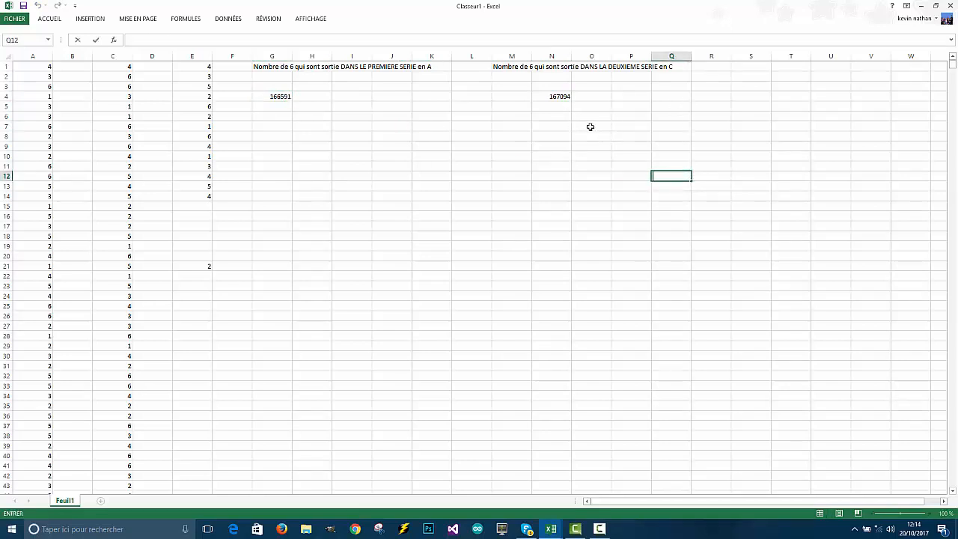
pyautogui.doubleClick(634, 128)
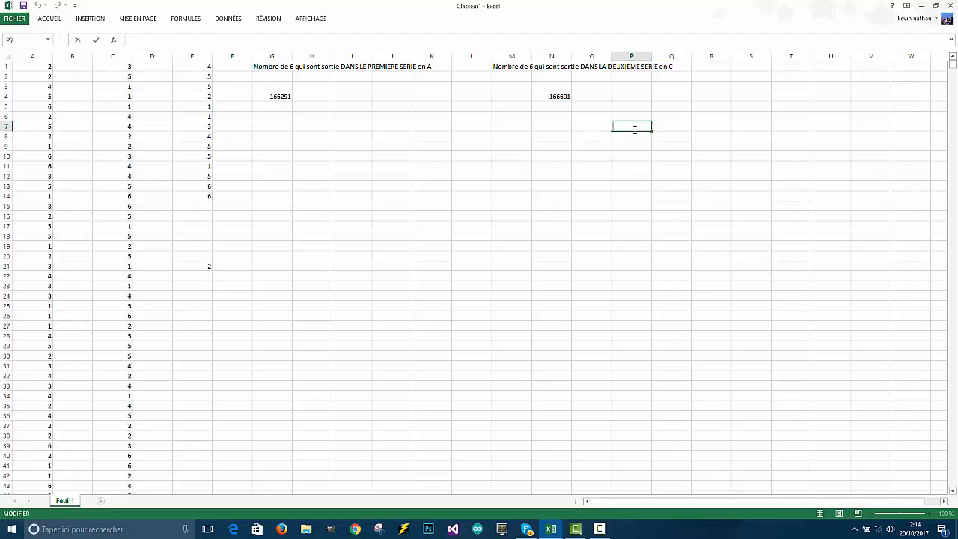
pyautogui.write('=')
pyautogui.click(555, 95)
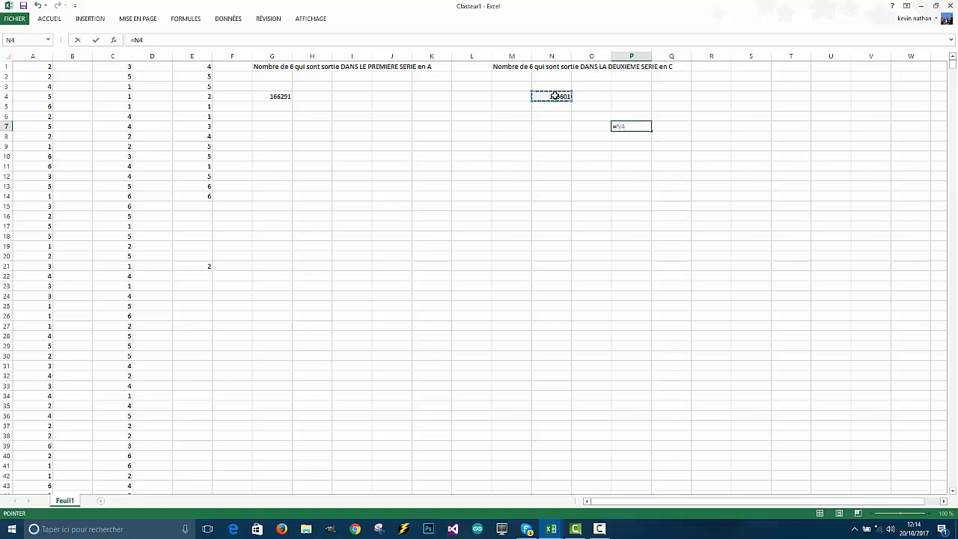
pyautogui.write('*100')
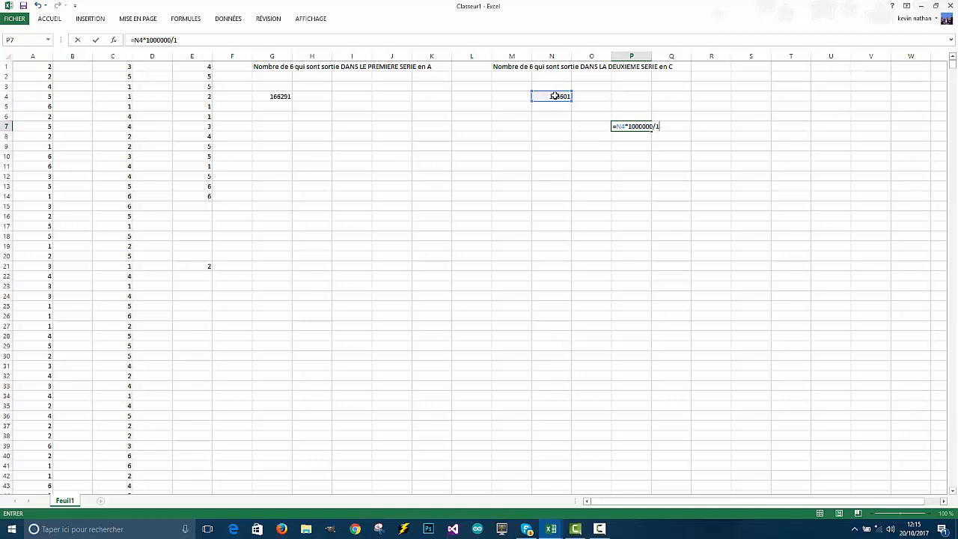
pyautogui.write('00')
pyautogui.press('Return')
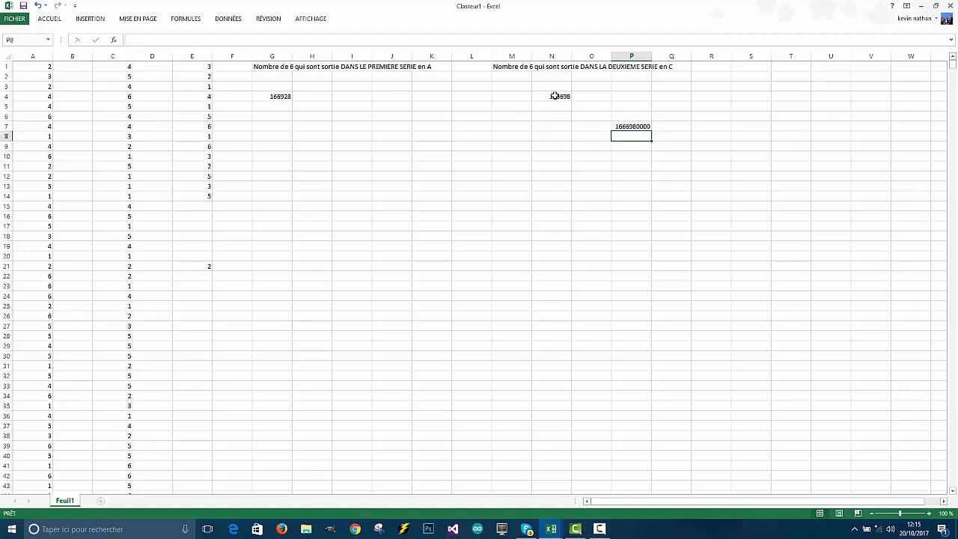
# Step: Clear the percentage attempt from cell P7
pyautogui.doubleClick(657, 125)
pyautogui.moveTo(674, 125); pyautogui.dragTo(584, 122)
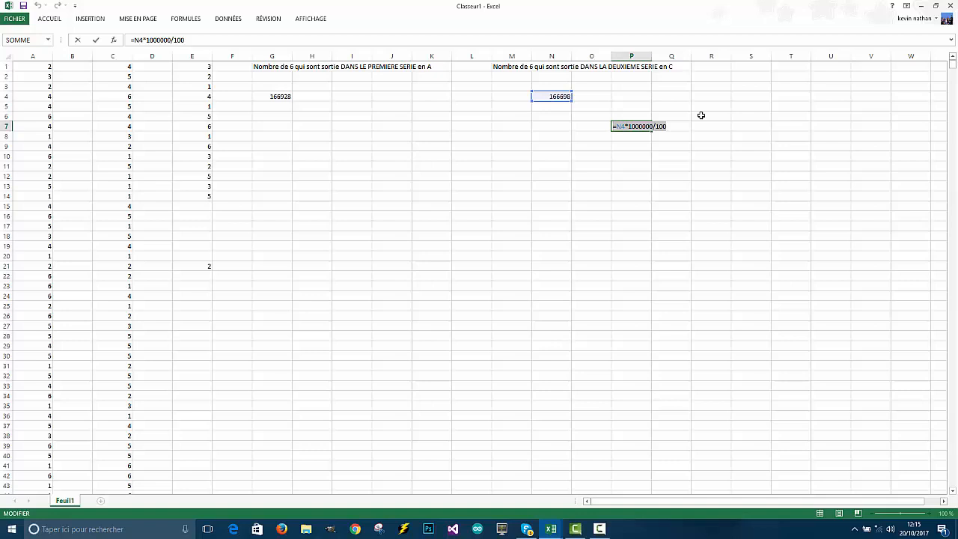
pyautogui.press('Delete')
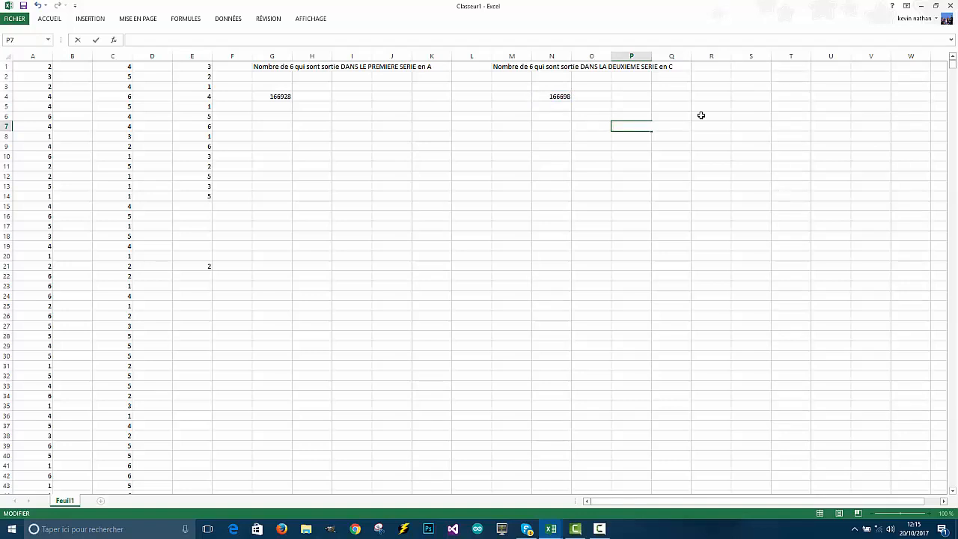
pyautogui.click(568, 95)
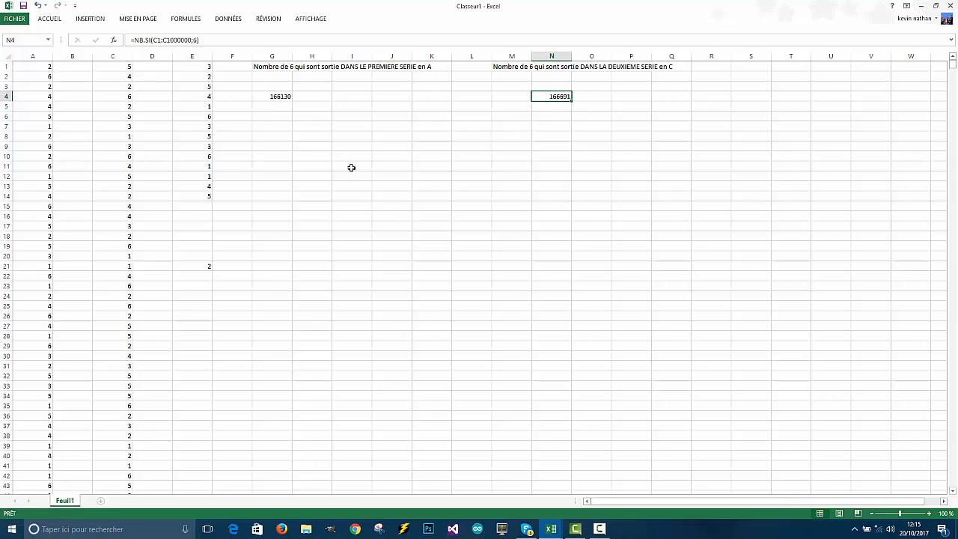
# Step: Delete the NB.SI formula for the short series from cell E21
pyautogui.doubleClick(213, 266)
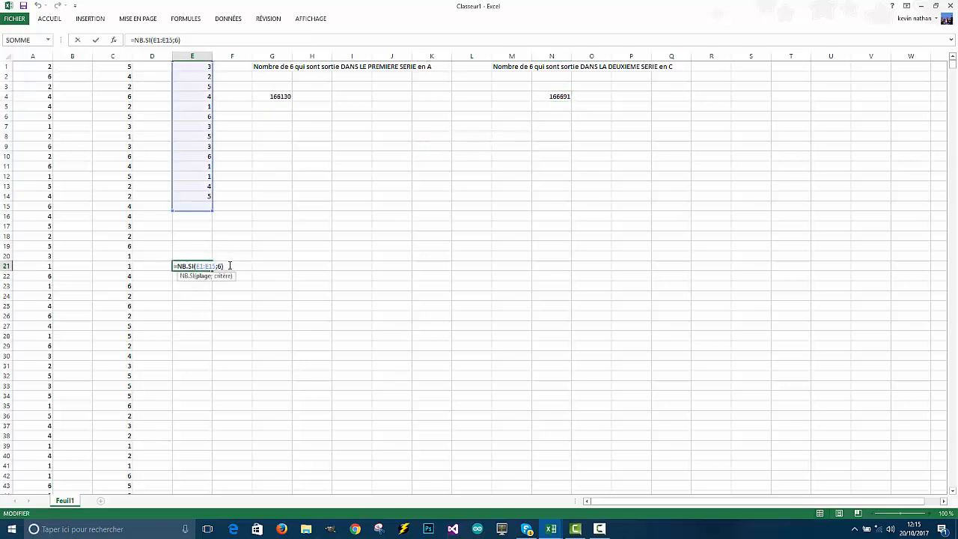
pyautogui.moveTo(219, 266); pyautogui.dragTo(169, 263)
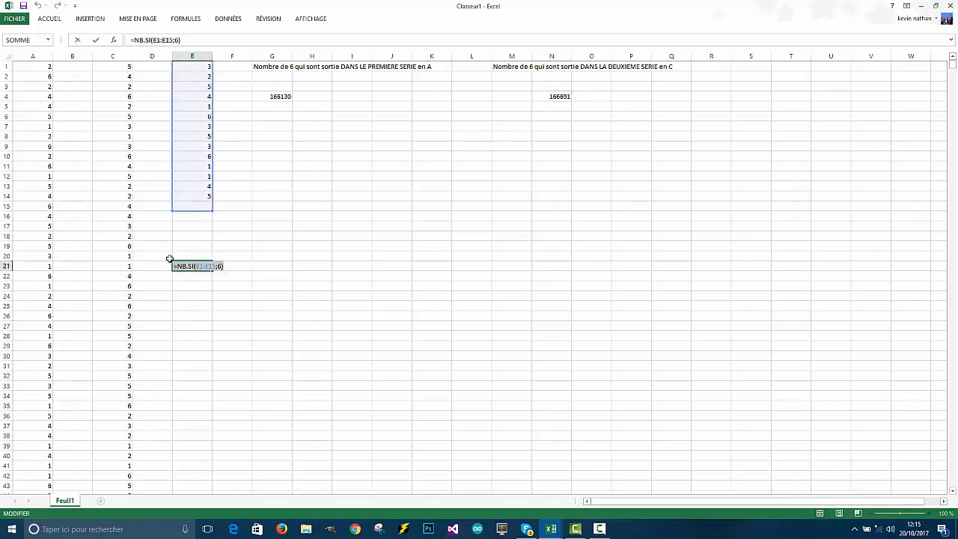
pyautogui.press('BackSpace')
pyautogui.press('Return')
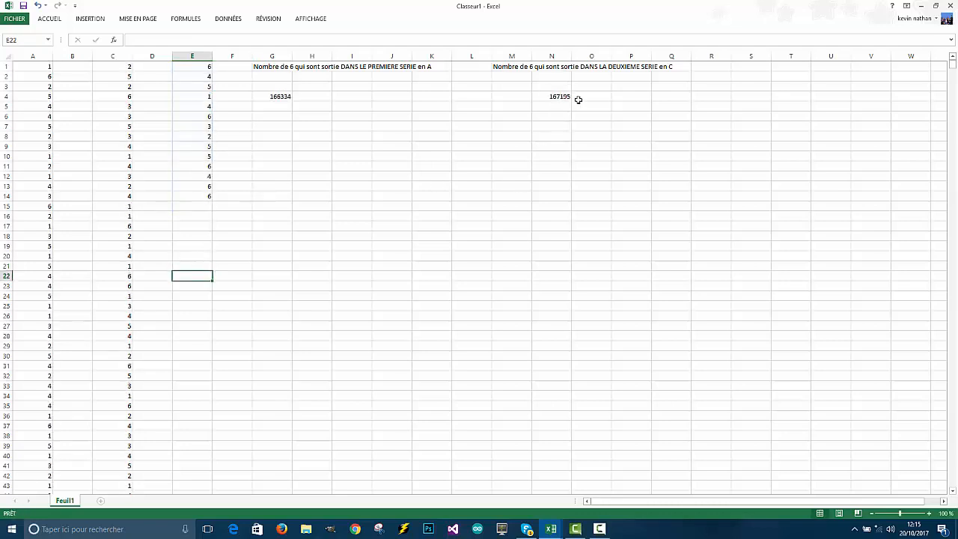
# Step: Insert a 2D clustered column chart comparing the counts of sixes in G4 and N4
pyautogui.click(657, 96)
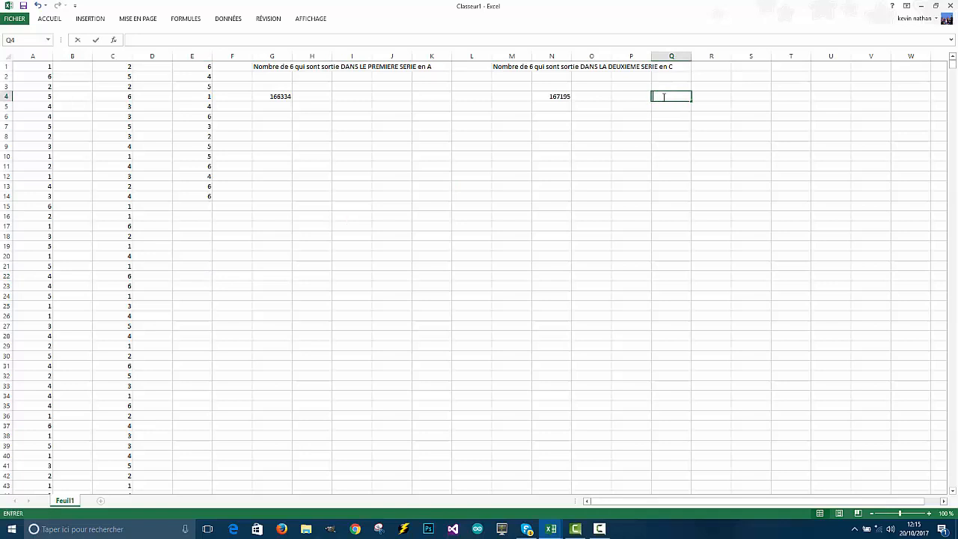
pyautogui.click(295, 98)
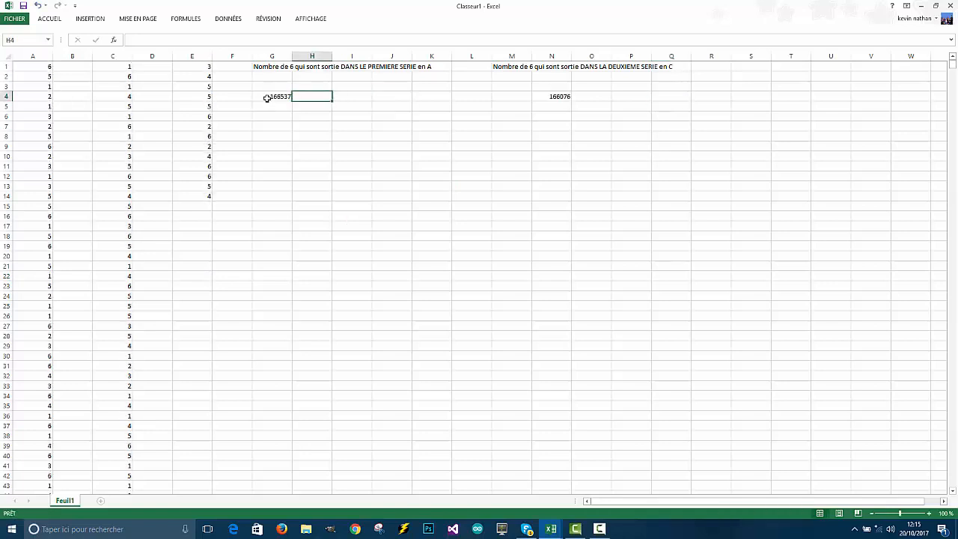
pyautogui.click(276, 97)
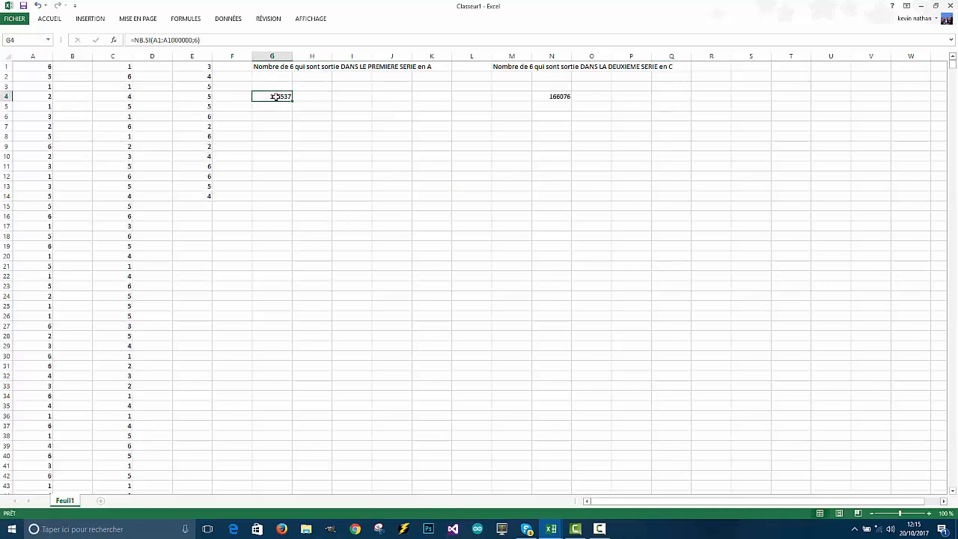
pyautogui.keyDown('ctrl'); pyautogui.click(552, 96); pyautogui.keyUp('ctrl')
pyautogui.click(84, 18)
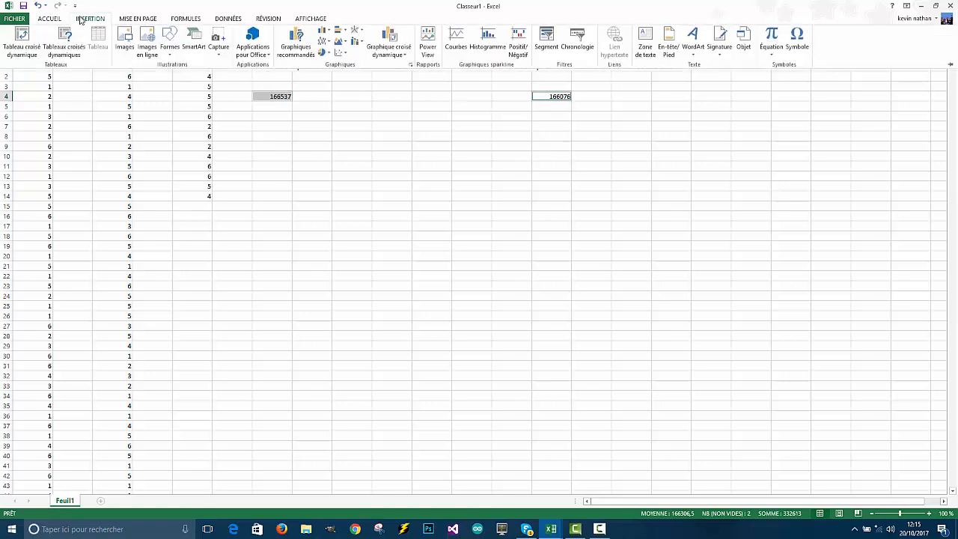
pyautogui.click(359, 44)
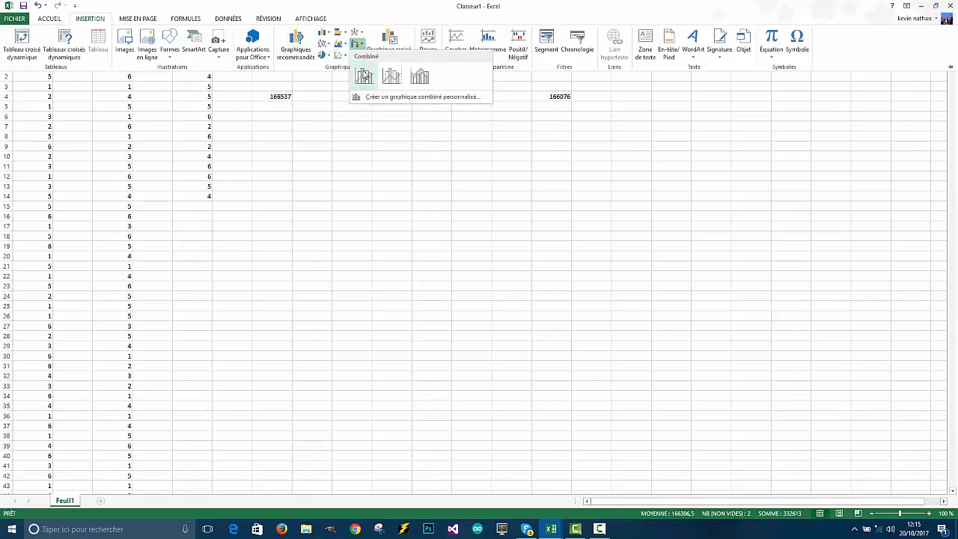
pyautogui.click(329, 34)
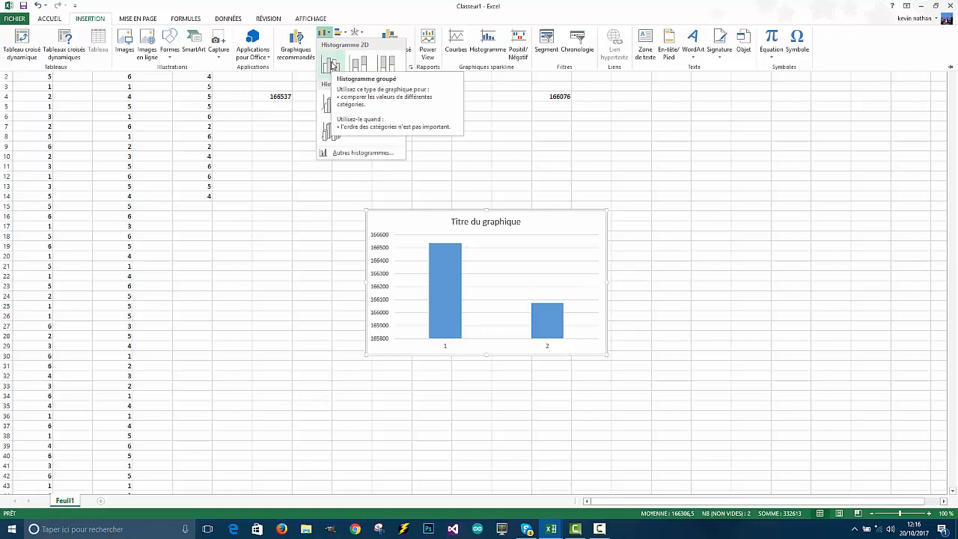
pyautogui.click(331, 65)
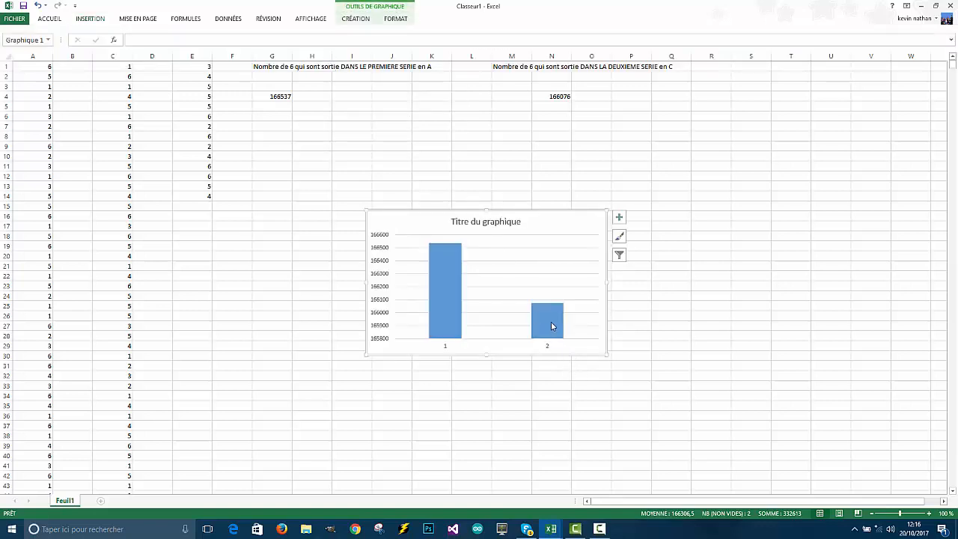
# Step: Inspect the chart's bars, remove its gridlines, and delete the whole chart
pyautogui.moveTo(549, 323)
pyautogui.moveTo(442, 304)
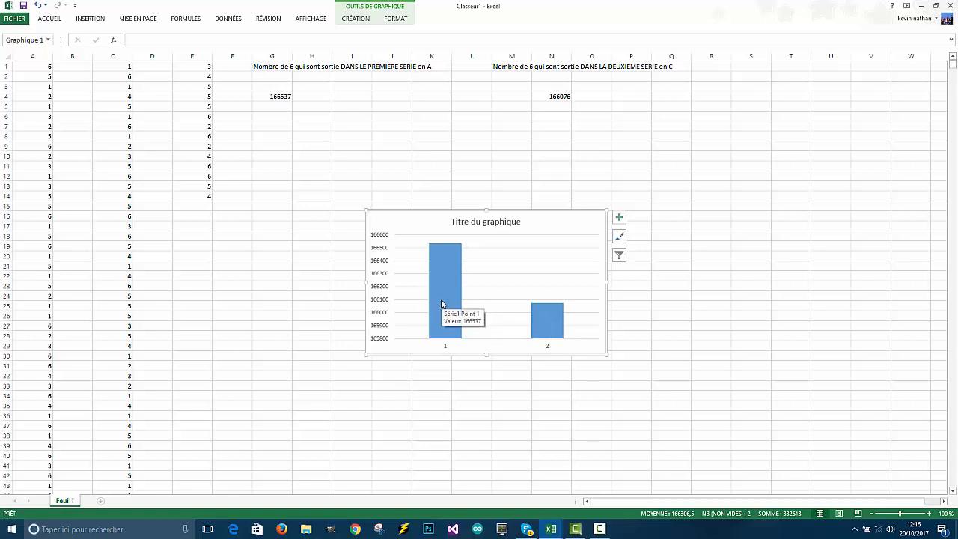
pyautogui.click(551, 265)
pyautogui.press('Delete')
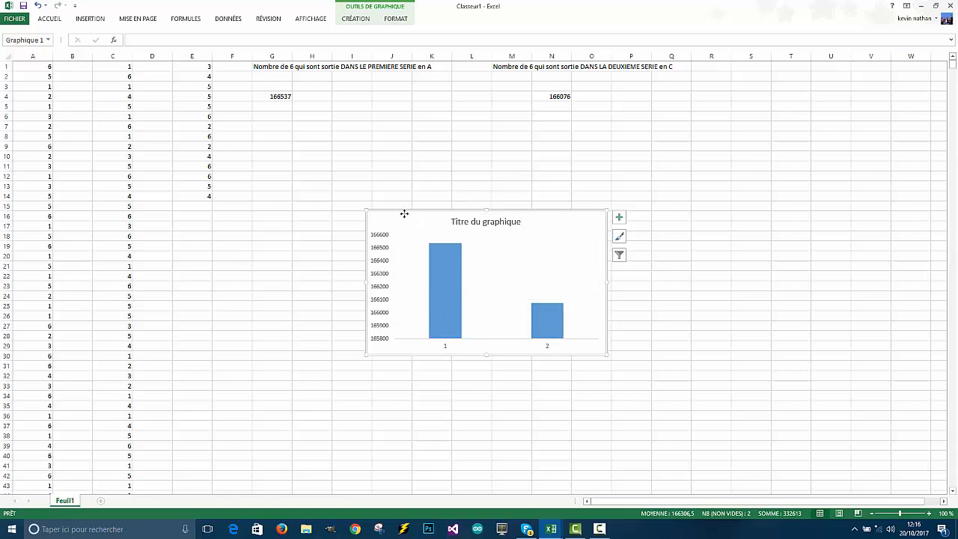
pyautogui.press('Delete')
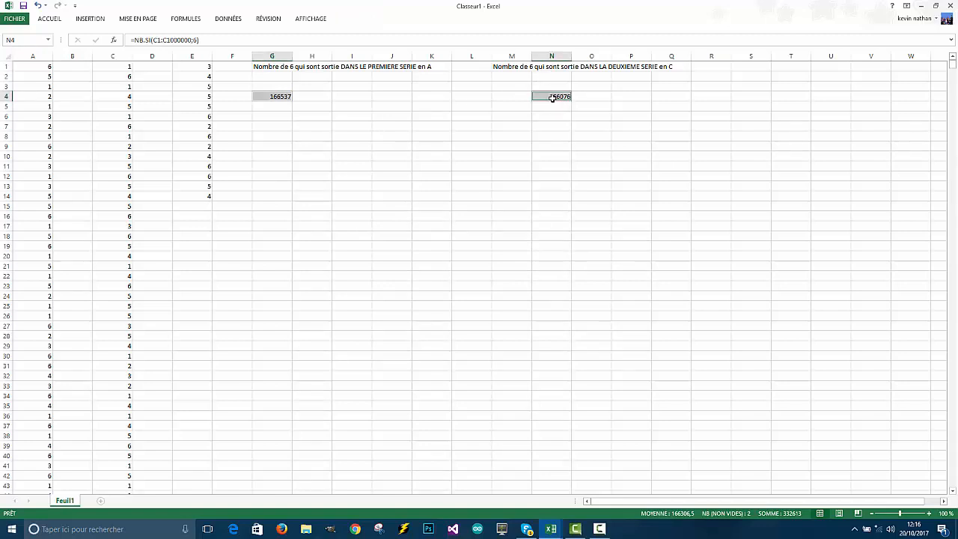
# Step: Insert a 2D clustered column chart from the selected counts of sixes in G4 and N4
pyautogui.click(100, 19)
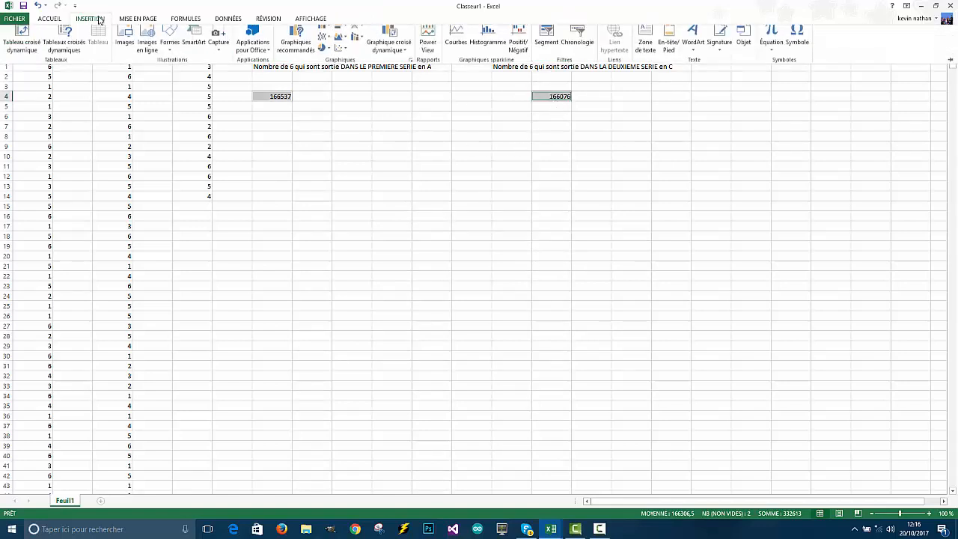
pyautogui.click(324, 34)
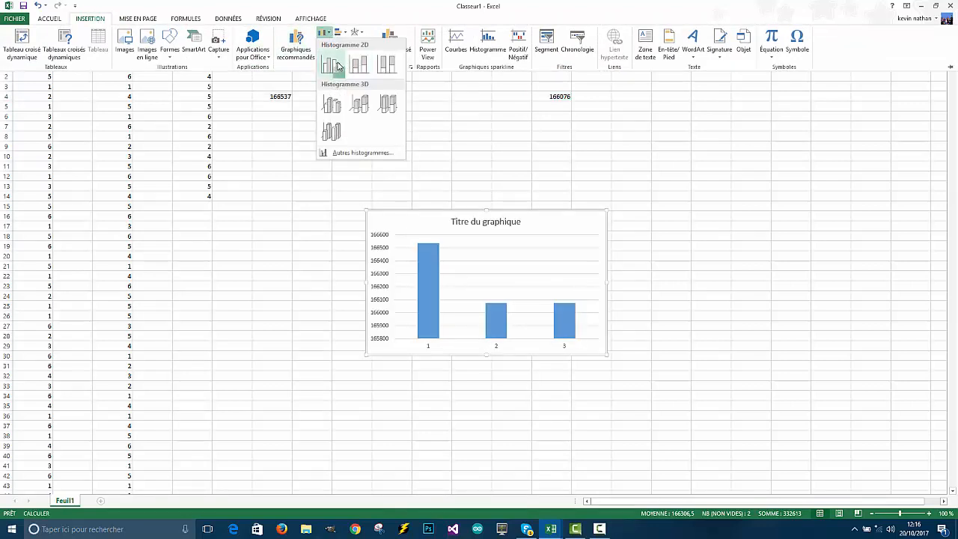
pyautogui.click(336, 66)
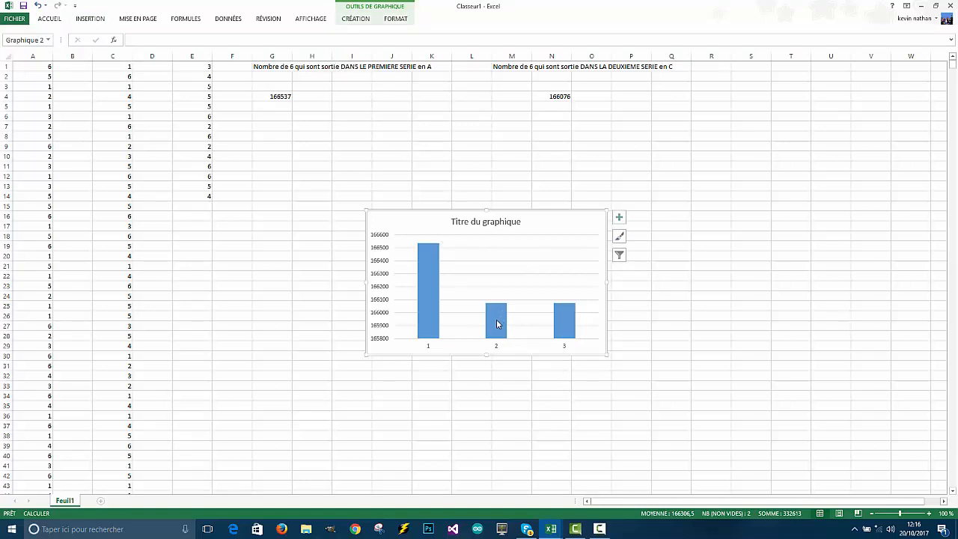
# Step: Recalculate the random rolls by entering = in cell Q21
pyautogui.click(642, 303)
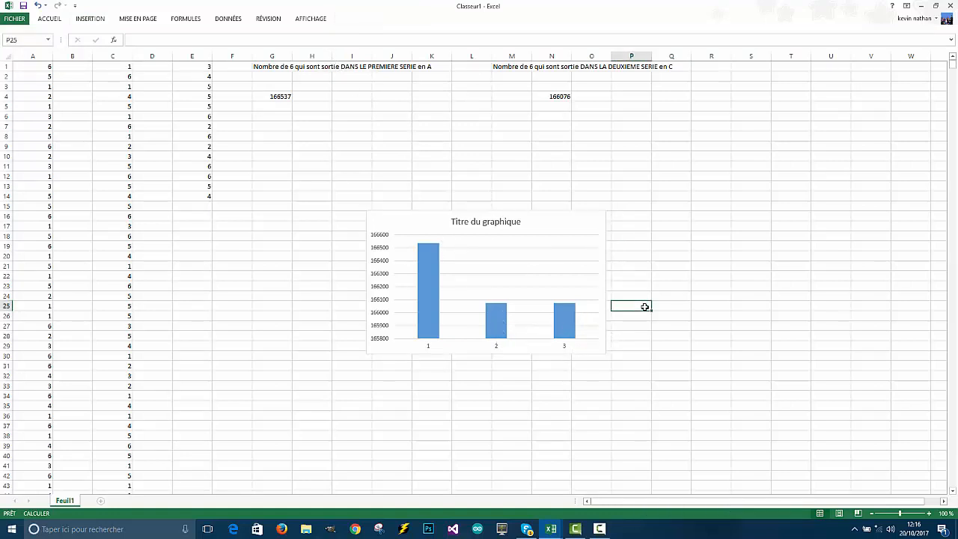
pyautogui.click(670, 263)
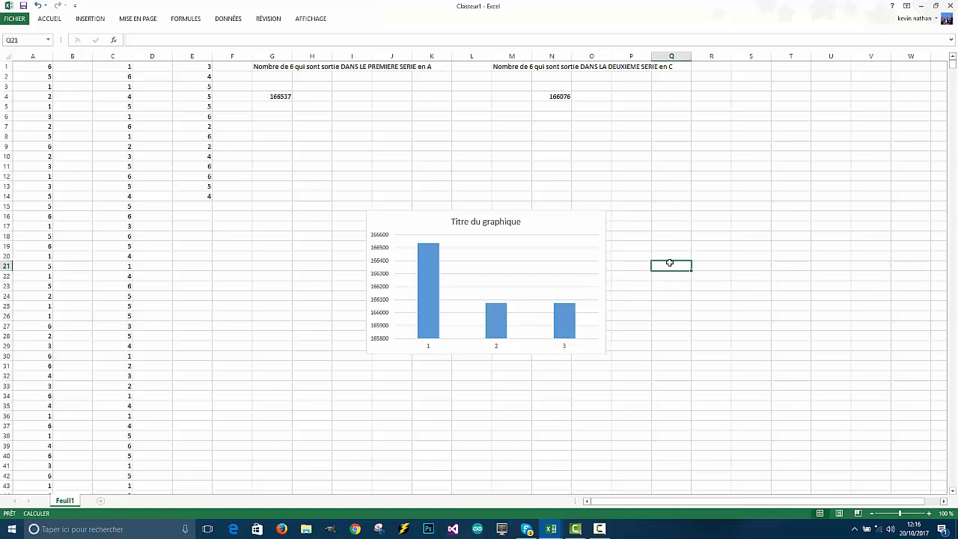
pyautogui.press('Return')
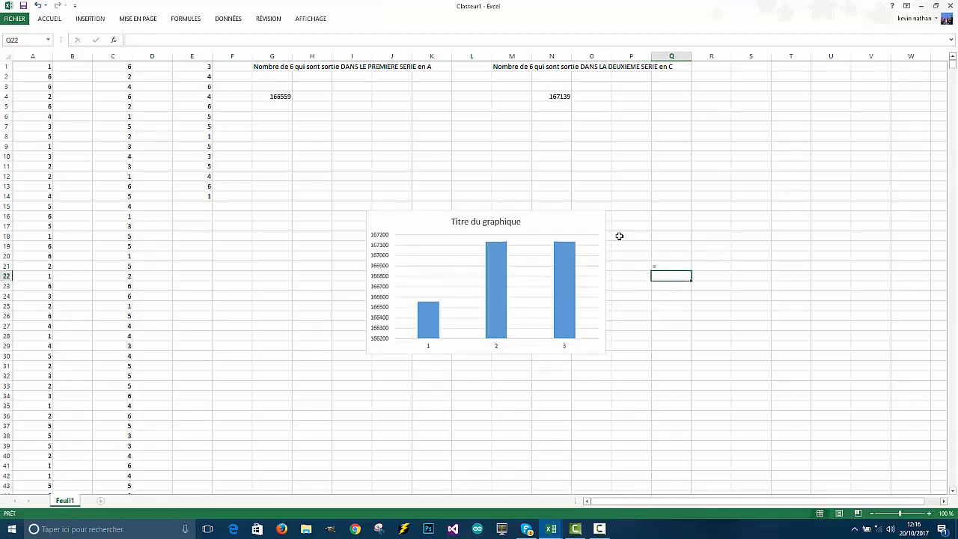
# Step: Delete the three-bar column chart
pyautogui.moveTo(490, 277)
pyautogui.click(465, 286)
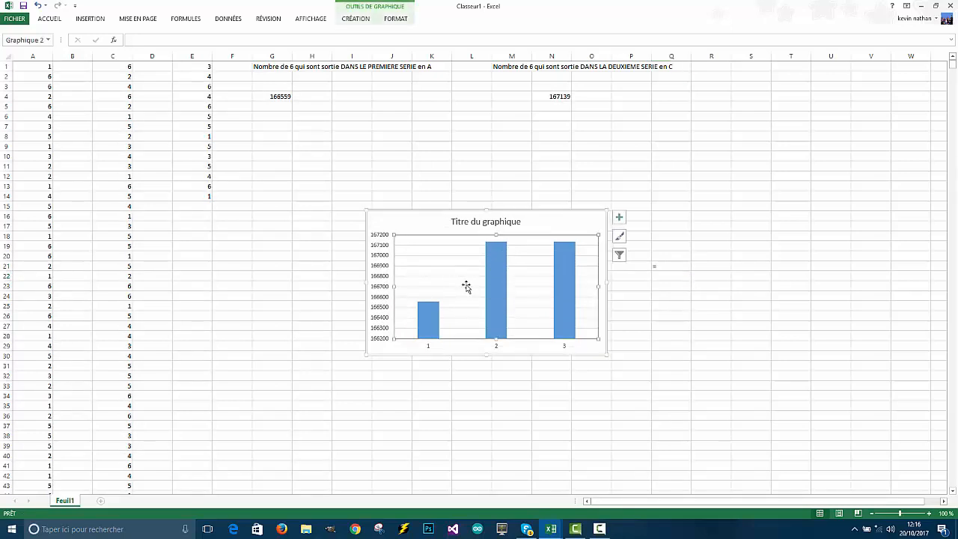
pyautogui.click(423, 223)
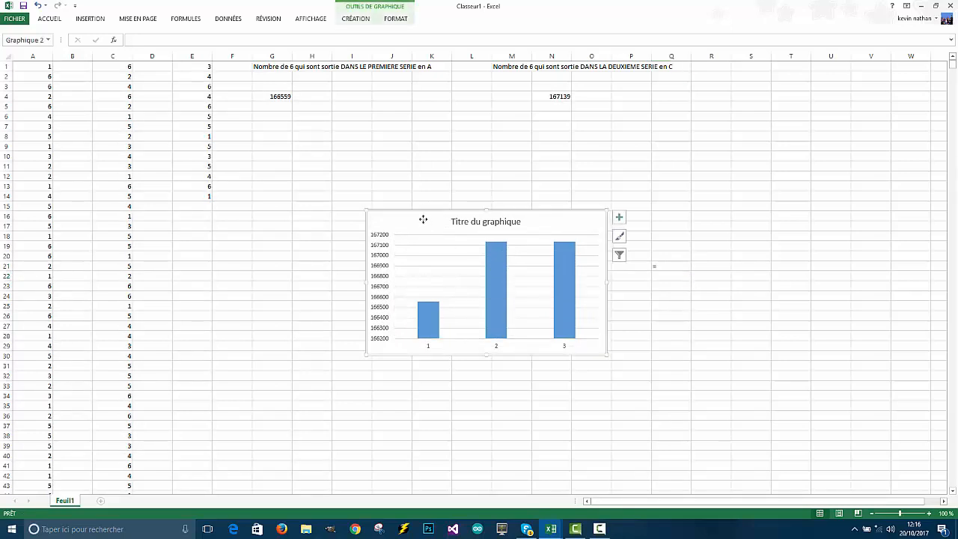
pyautogui.press('Delete')
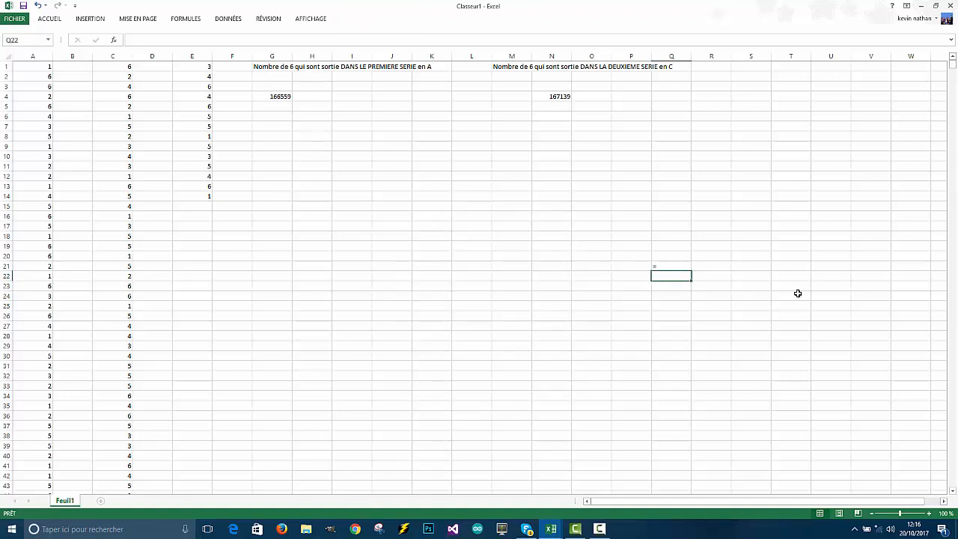
# Step: Insert a new 2D clustered column chart using only cells G4 and N4
pyautogui.click(277, 97)
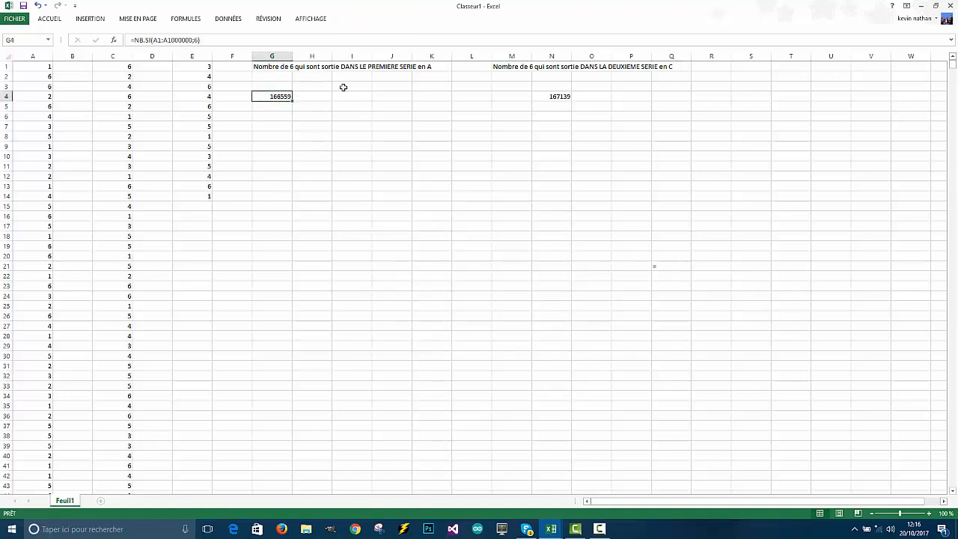
pyautogui.keyDown('ctrl'); pyautogui.click(562, 97); pyautogui.keyUp('ctrl')
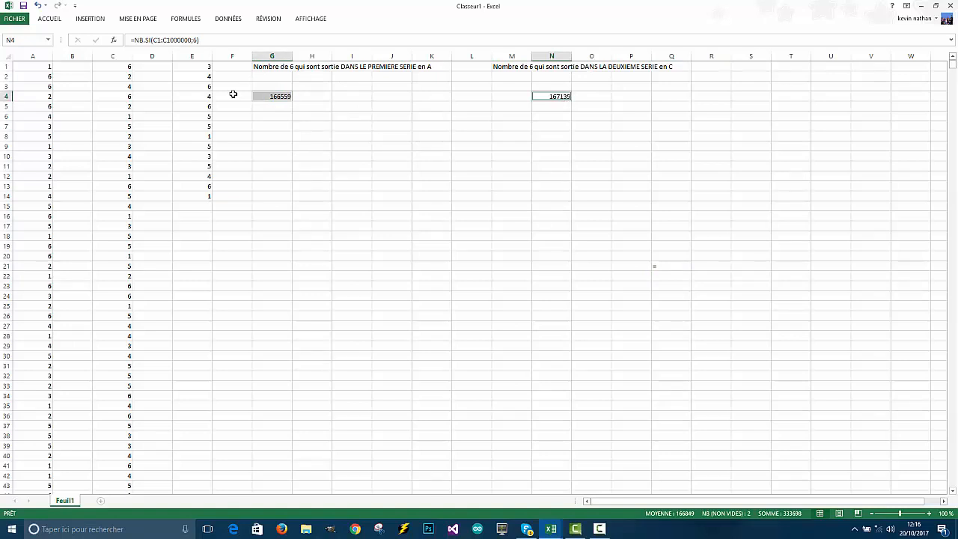
pyautogui.click(91, 21)
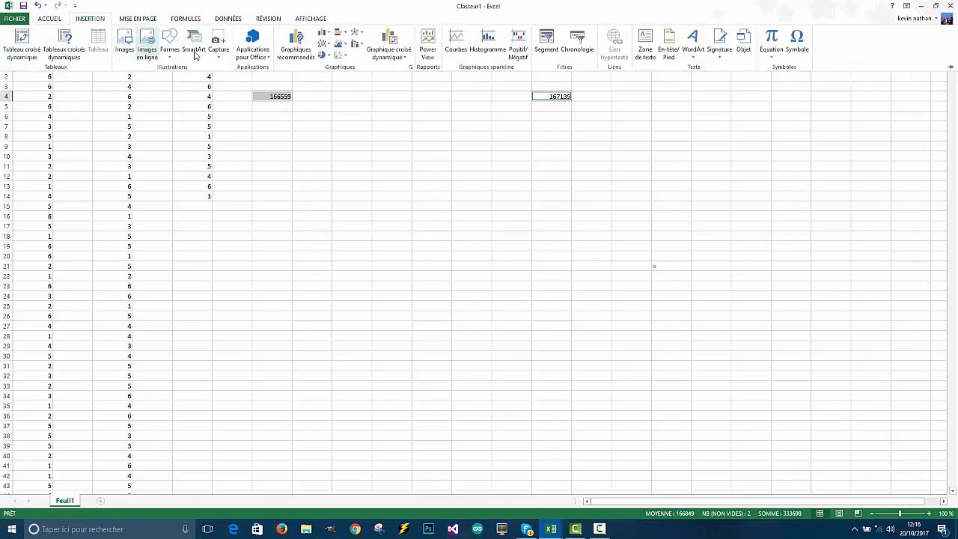
pyautogui.click(325, 33)
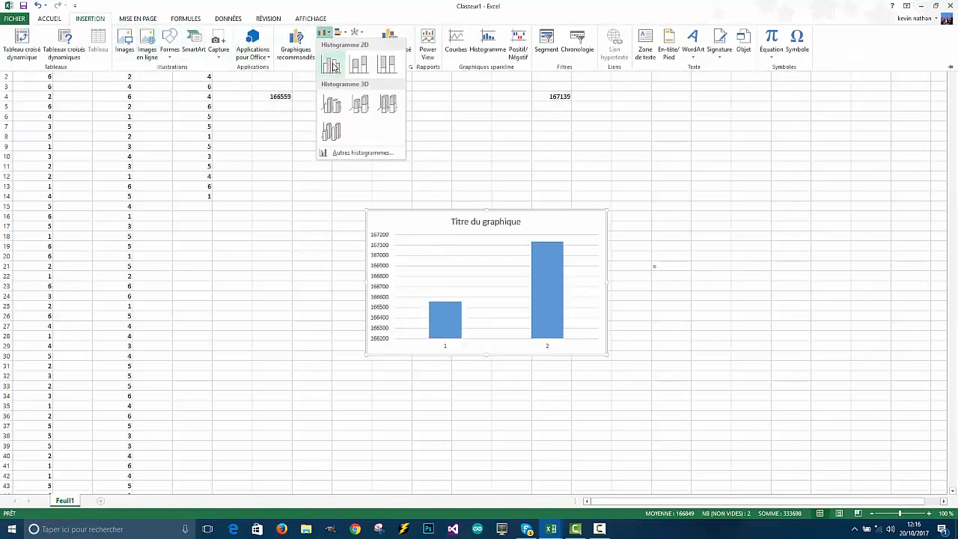
pyautogui.click(334, 66)
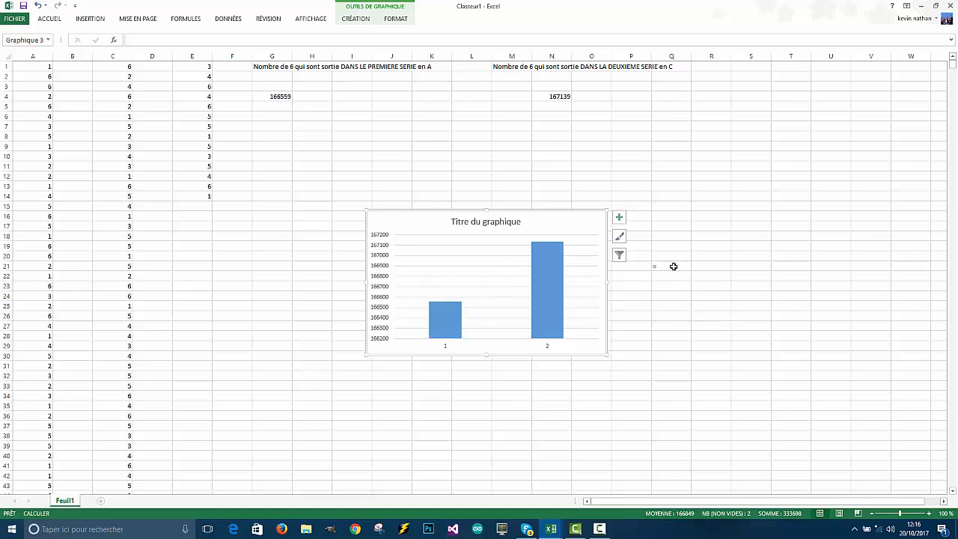
# Step: Clear the equals sign from cell Q21 so that the rolls recalculate
pyautogui.click(673, 266)
pyautogui.write('=')
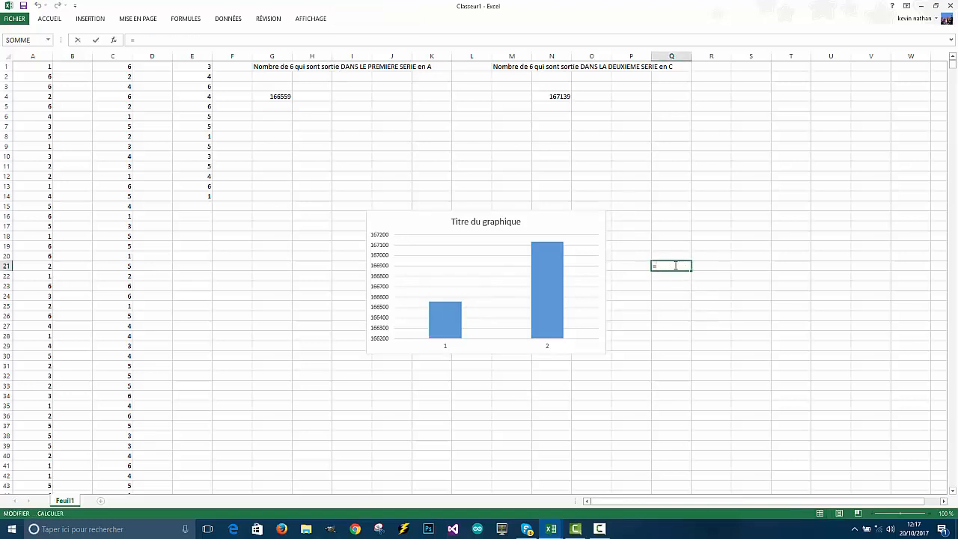
pyautogui.press('BackSpace')
pyautogui.press('Return')
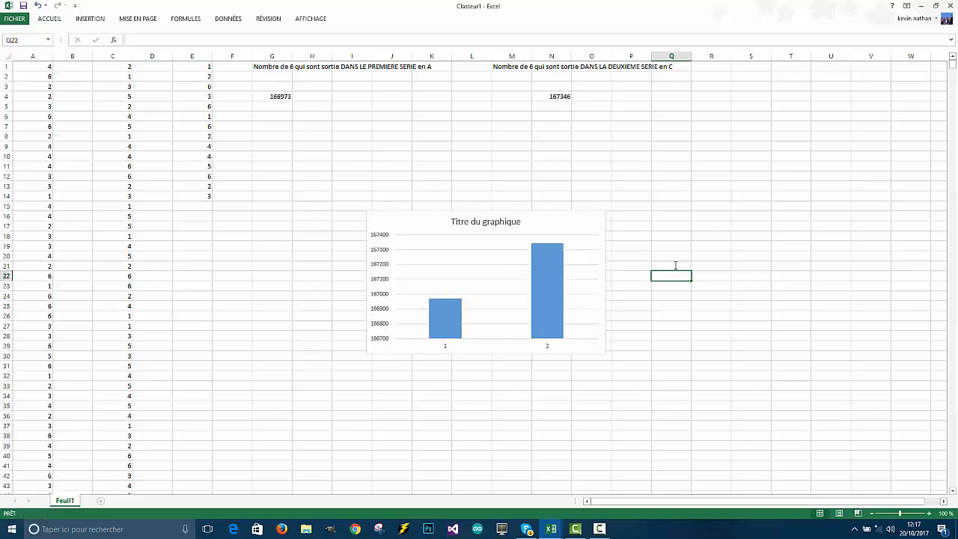
# Step: Recalculate the rolls twice by entering = in cells Q22 and Q23, to compare the chart's bars
pyautogui.write('=')
pyautogui.press('Return')
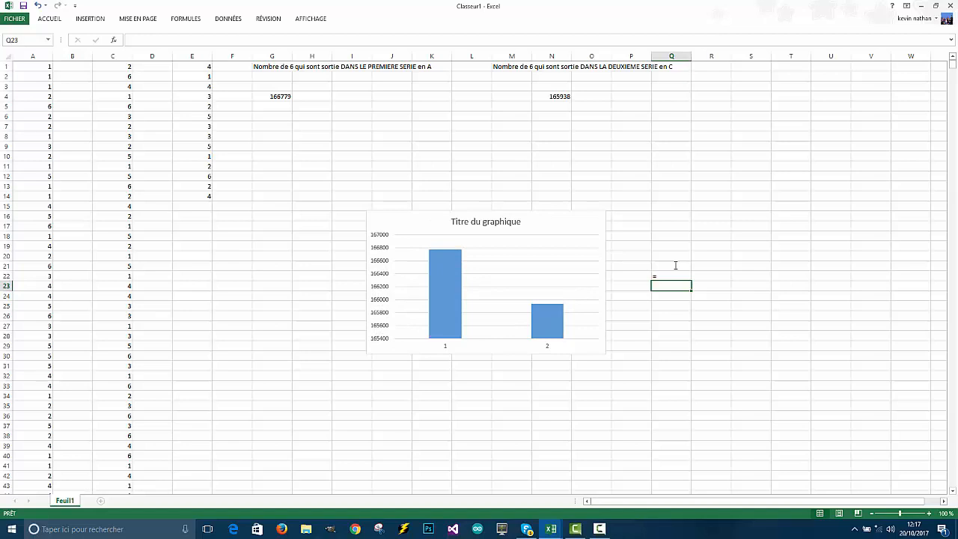
pyautogui.write('=')
pyautogui.press('Return')
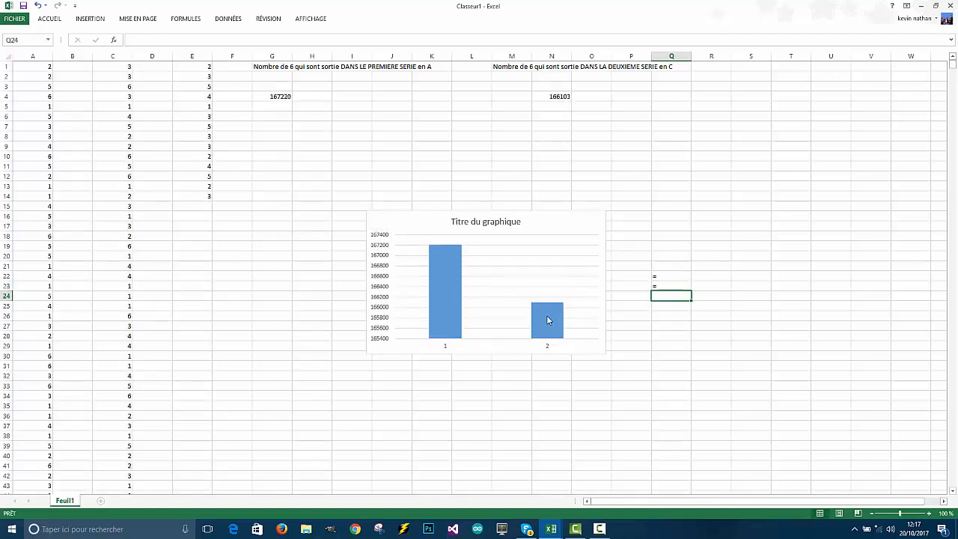
# Step: Delete the two-bar column chart comparing both counts of sixes
pyautogui.moveTo(547, 316)
pyautogui.click(425, 220)
pyautogui.press('Delete')
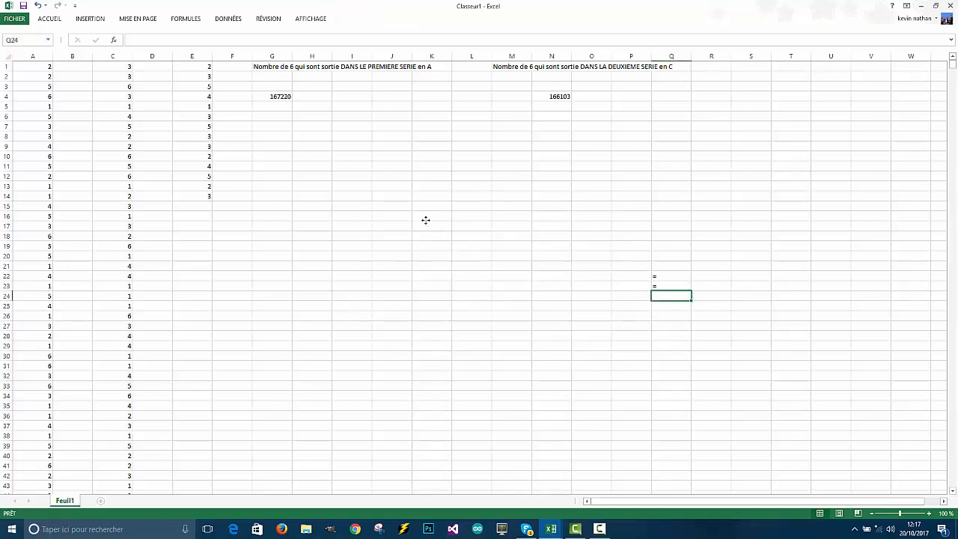
# Step: Clear the equals signs from cells Q23 and Q22
pyautogui.click(659, 285)
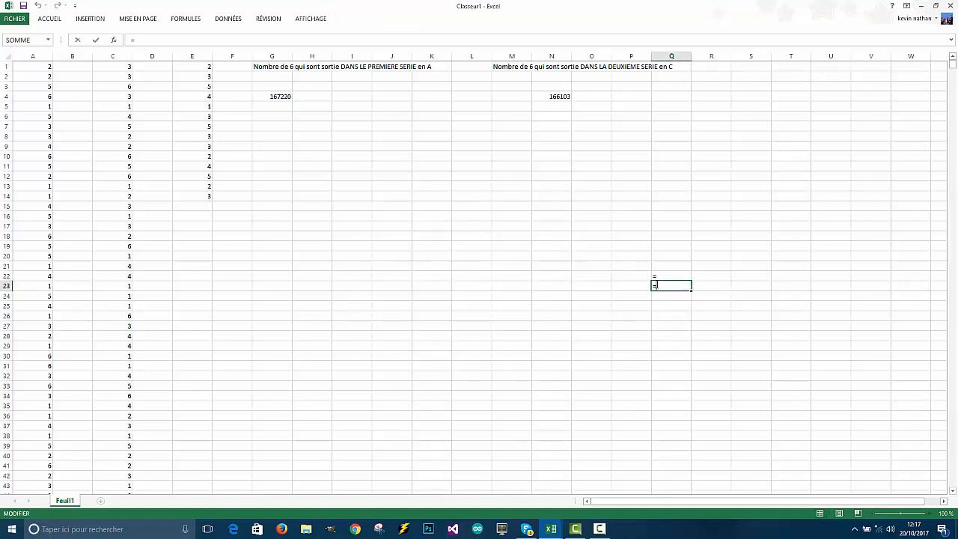
pyautogui.press('BackSpace')
pyautogui.click(670, 275)
pyautogui.write('=')
pyautogui.press('BackSpace')
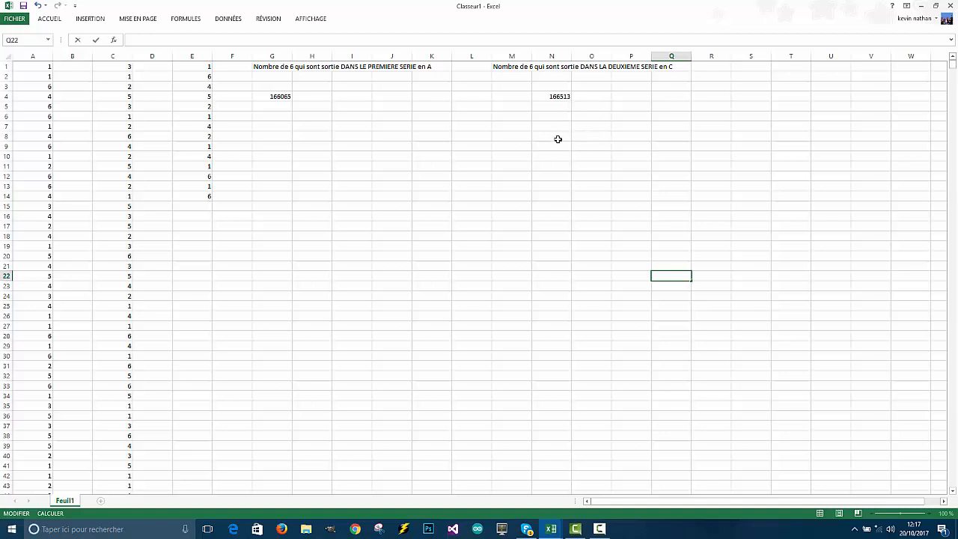
pyautogui.doubleClick(555, 117)
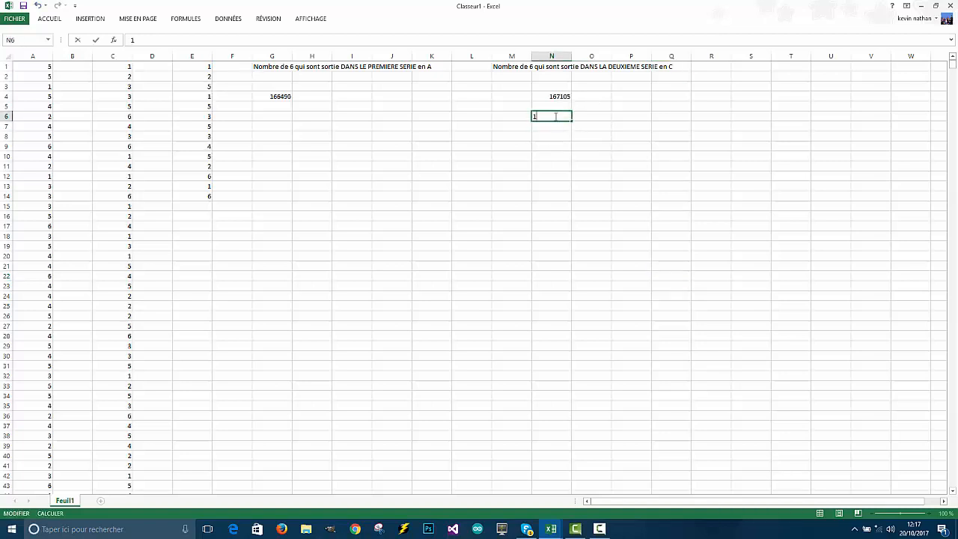
pyautogui.write('1000000')
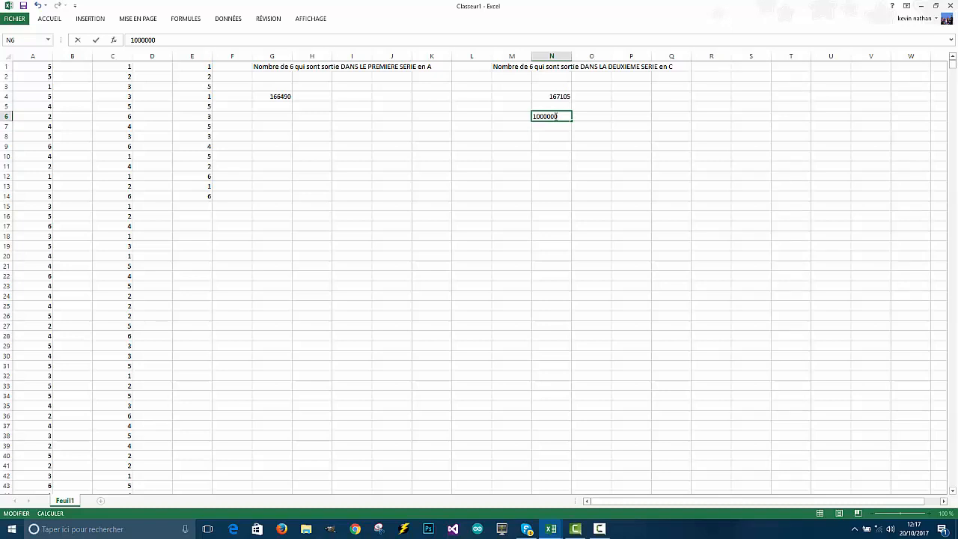
pyautogui.press('BackSpace')
pyautogui.press('BackSpace')
pyautogui.press('BackSpace')
pyautogui.press('BackSpace')
pyautogui.press('BackSpace')
pyautogui.press('BackSpace')
# Step: Calculate the second series' percentage of sixes in cell N6 with the formula =N4*100/1000000
pyautogui.write('=')
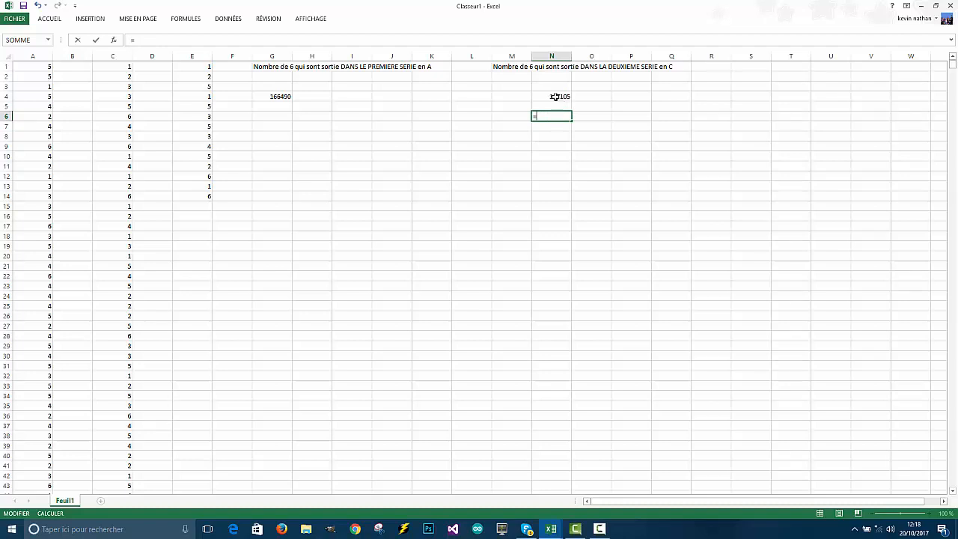
pyautogui.click(554, 97)
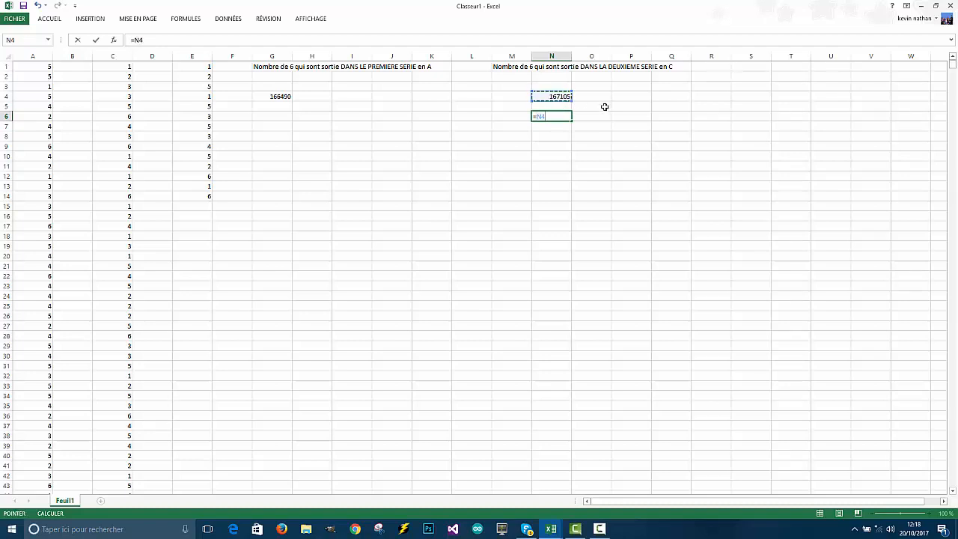
pyautogui.write('*')
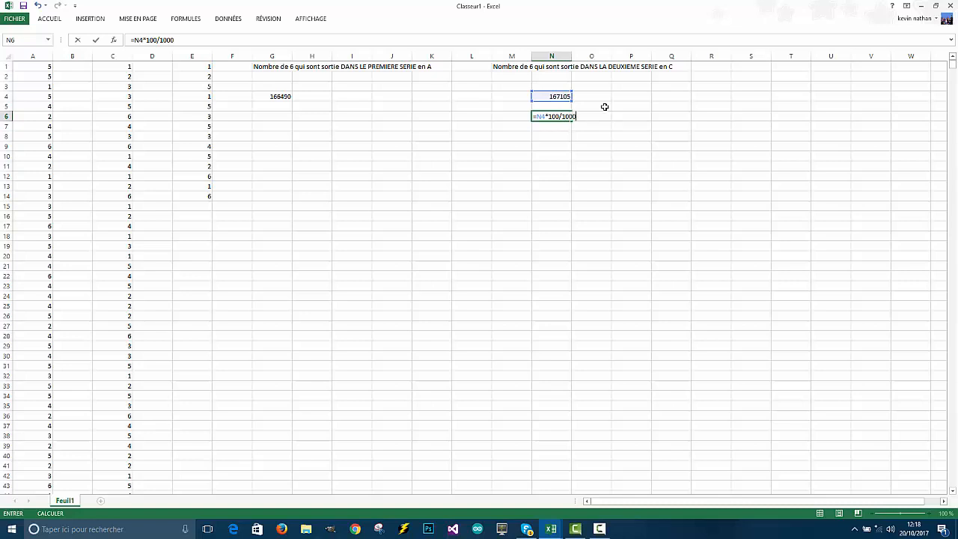
pyautogui.write('000')
pyautogui.press('Return')
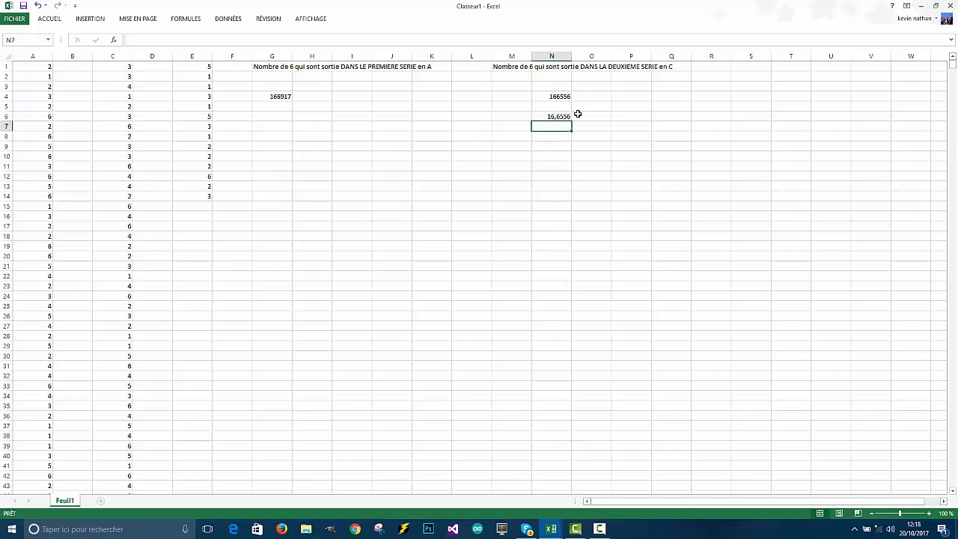
# Step: Enter a % sign in cell O6 beside the second series' percentage
pyautogui.click(586, 116)
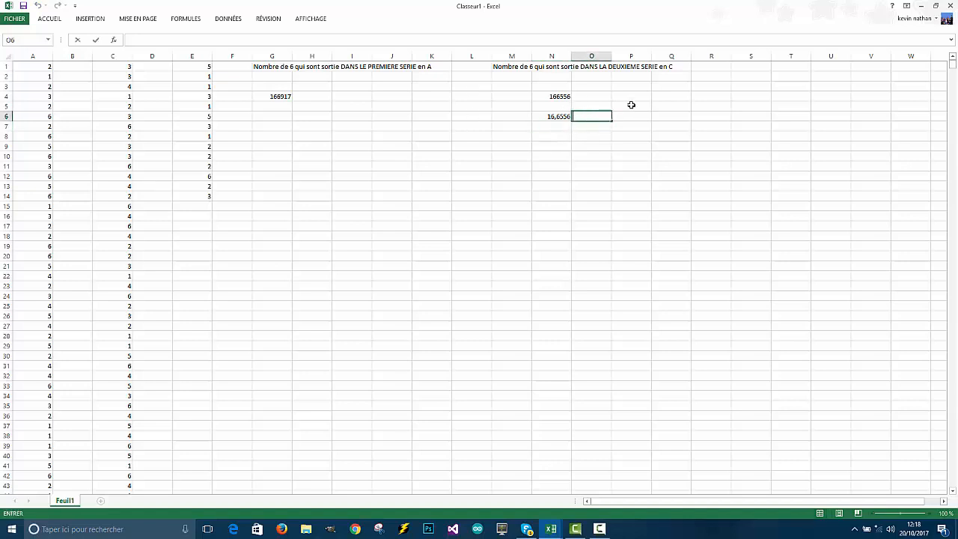
pyautogui.write('ù')
pyautogui.write('%')
pyautogui.press('Return')
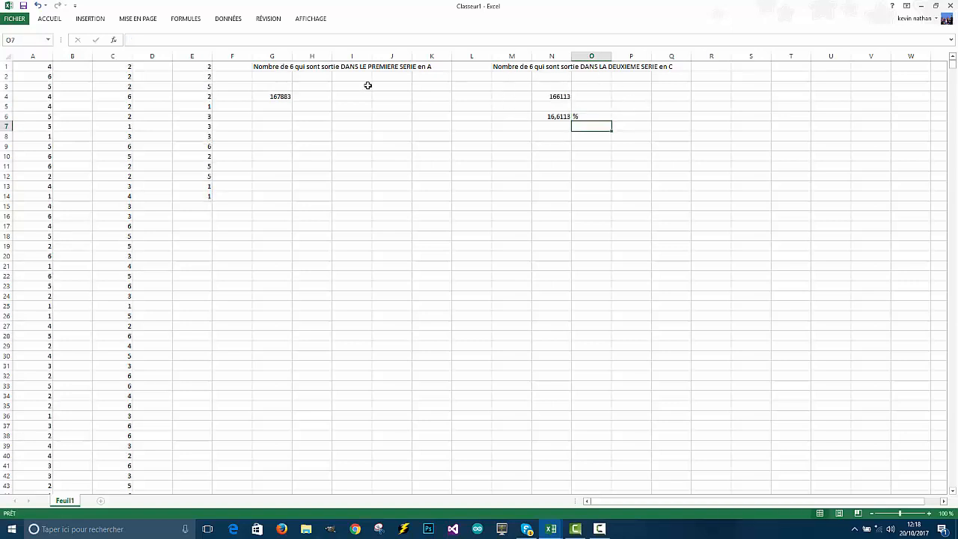
# Step: Calculate the first series' percentage of sixes in cell G6 with the formula =G4*100/1000000
pyautogui.click(284, 116)
pyautogui.doubleClick(284, 116)
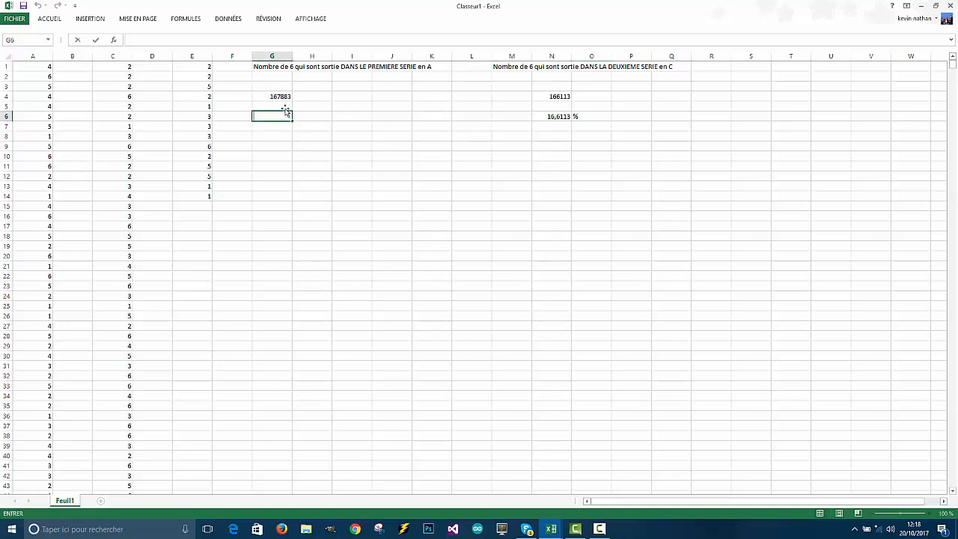
pyautogui.write('+')
pyautogui.press('BackSpace')
pyautogui.write('=')
pyautogui.click(281, 96)
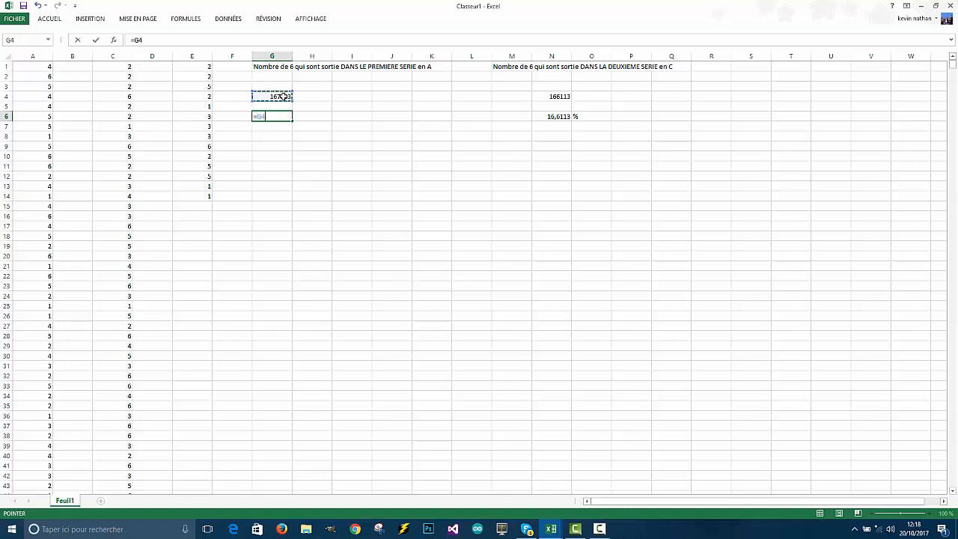
pyautogui.write('*100')
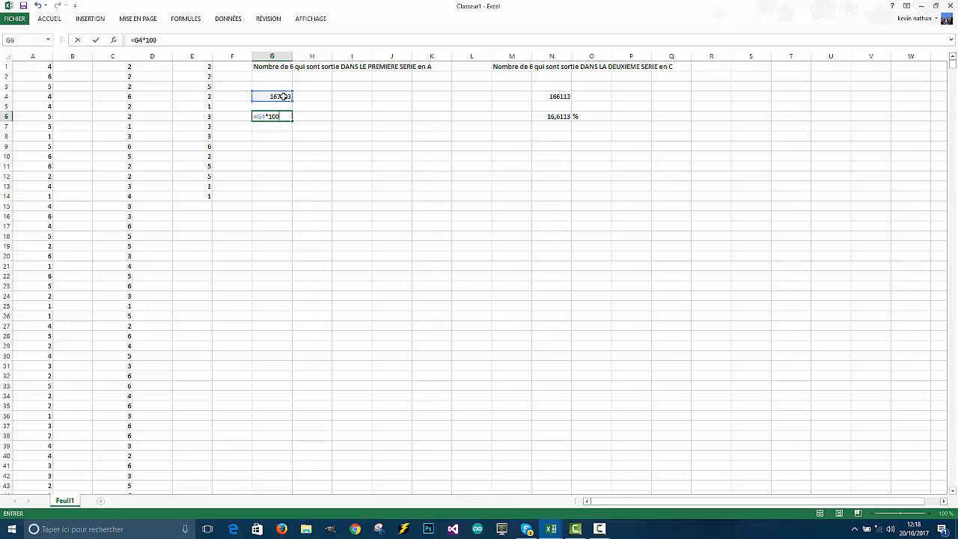
pyautogui.write('/10000000')
pyautogui.press('Return')
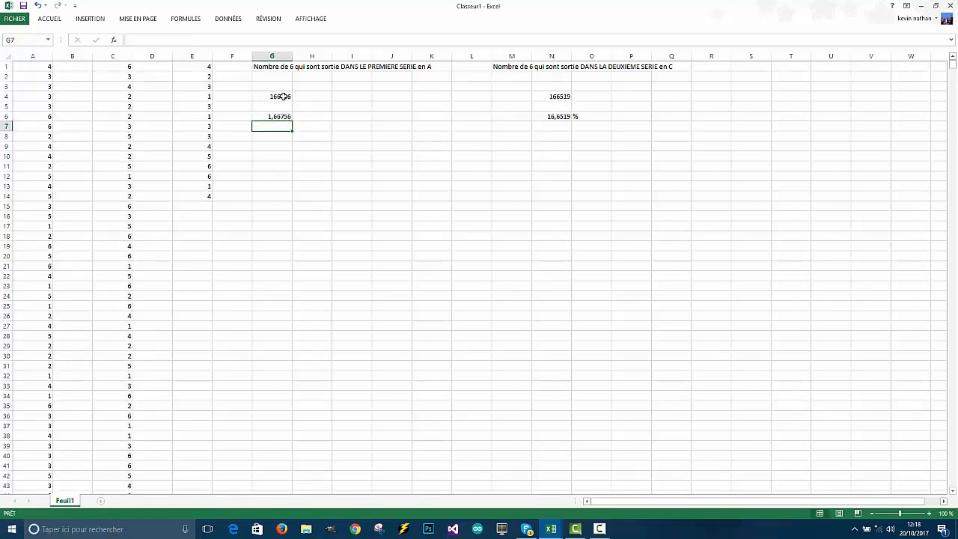
pyautogui.doubleClick(289, 117)
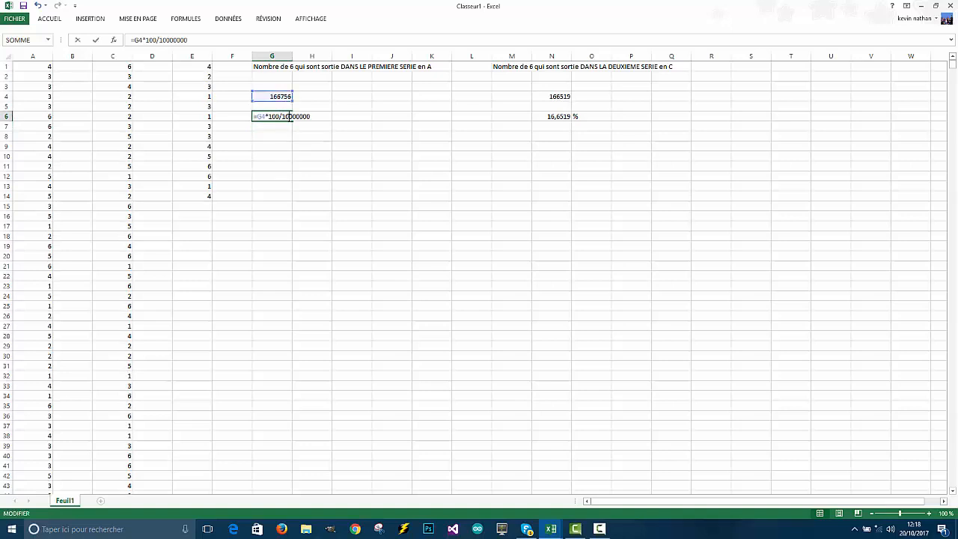
pyautogui.press('BackSpace')
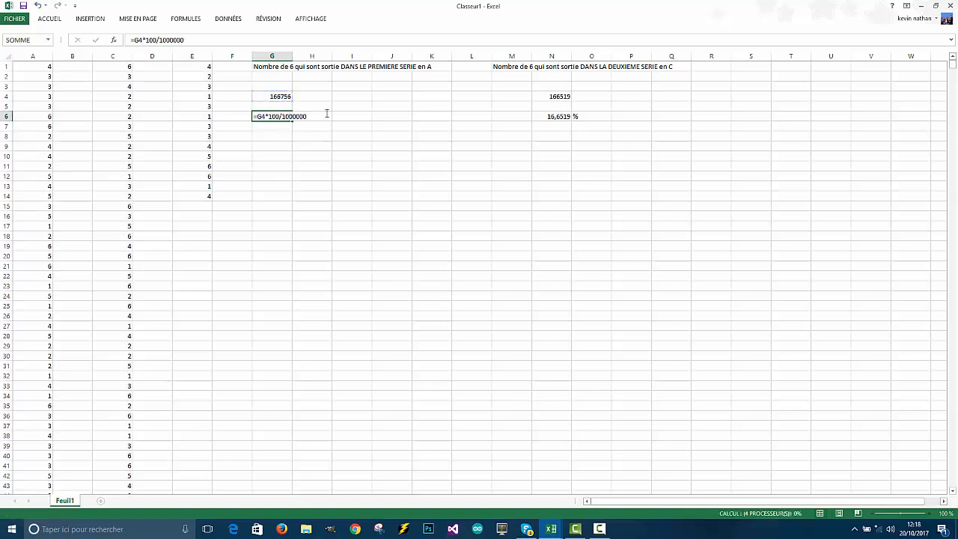
# Step: Commit the formula =G4*100/1000000 for the first series' percentage of sixes in cell G6
pyautogui.press('Return')
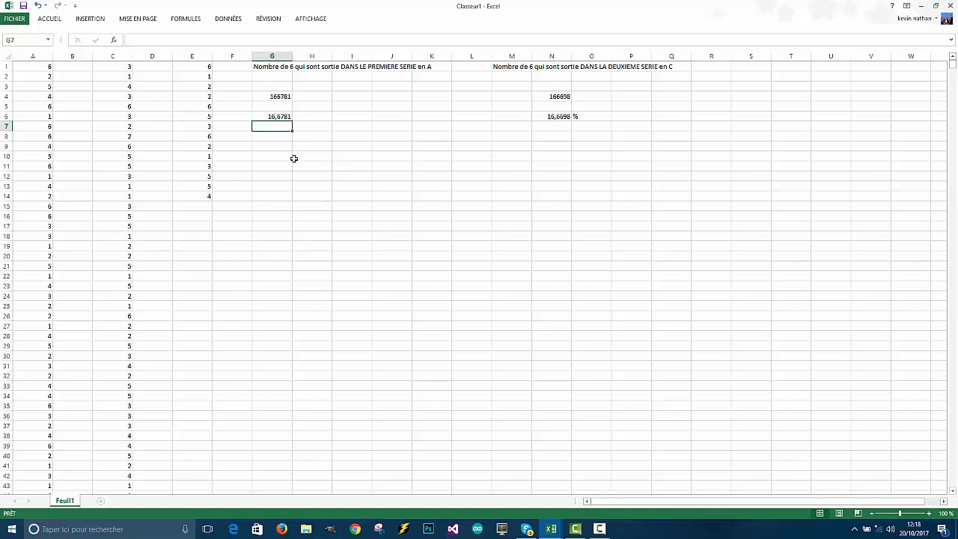
pyautogui.click(337, 186)
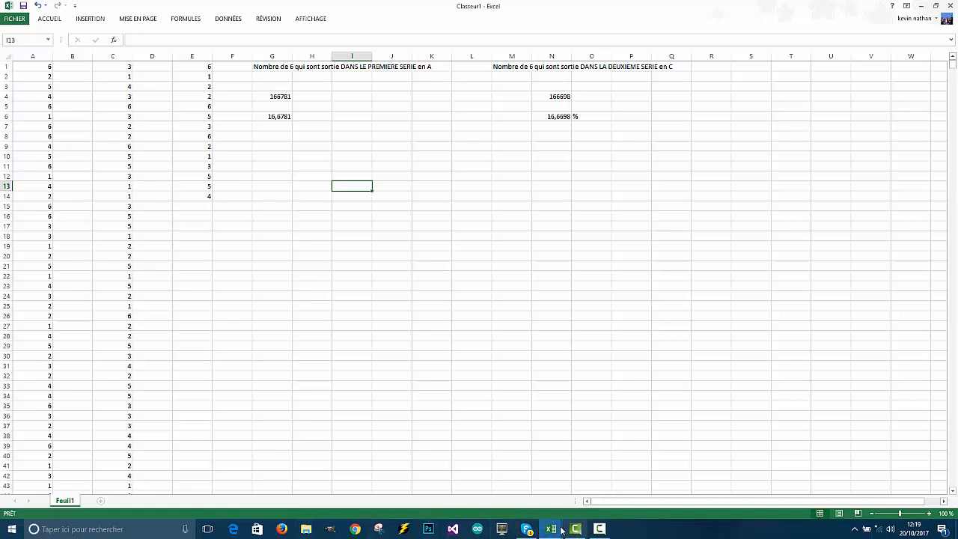
pyautogui.moveTo(550, 529)
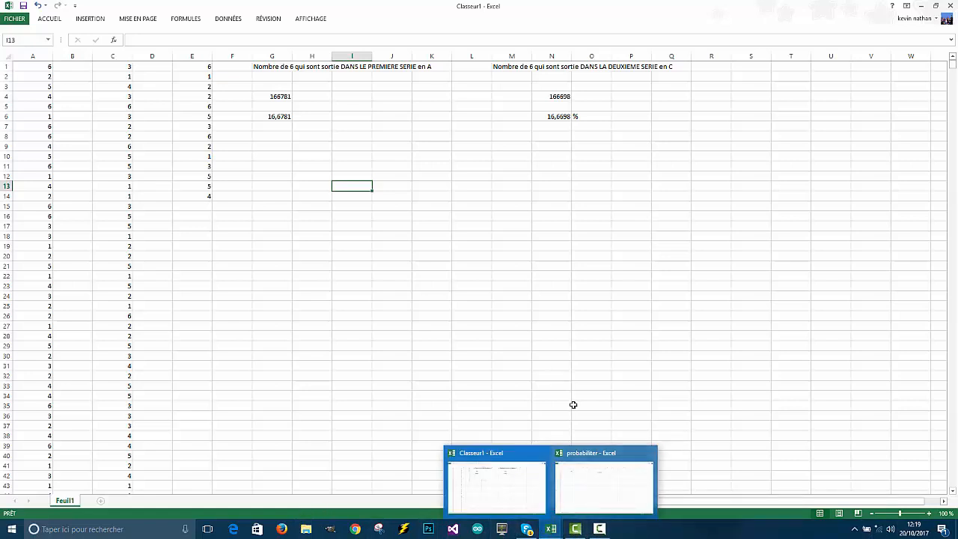
pyautogui.moveTo(601, 529)
pyautogui.click(590, 506)
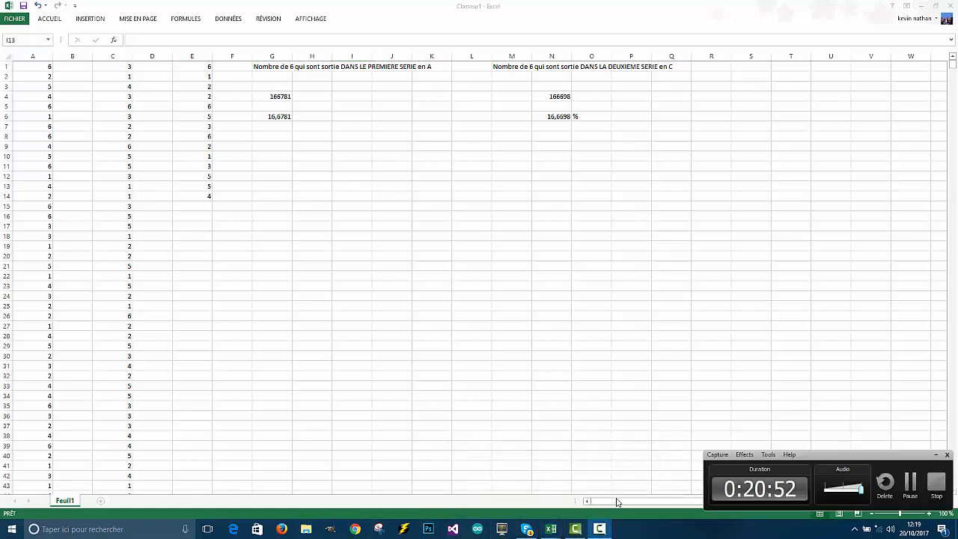
pyautogui.click(913, 482)
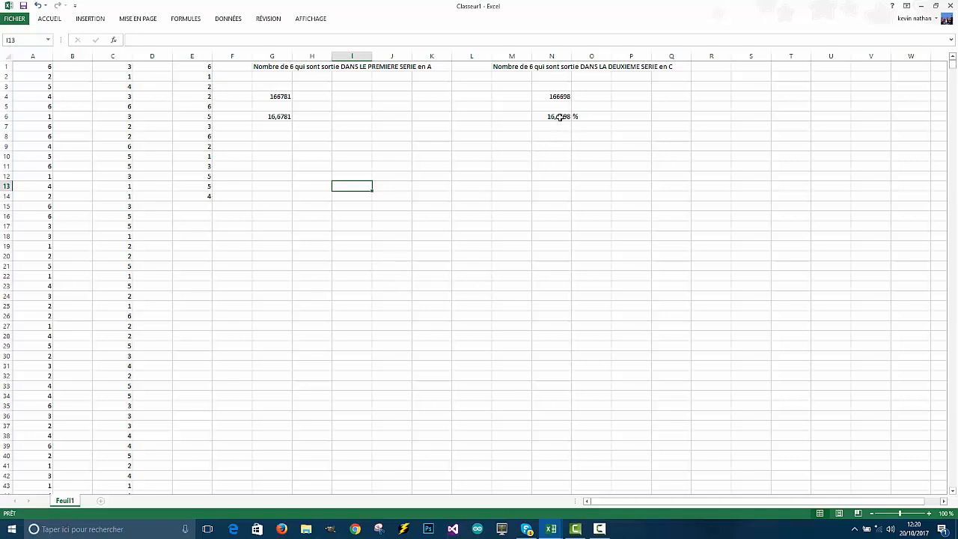
# Step: Enter a % sign in cell H6 beside the first series' percentage
pyautogui.click(318, 117)
pyautogui.doubleClick(318, 116)
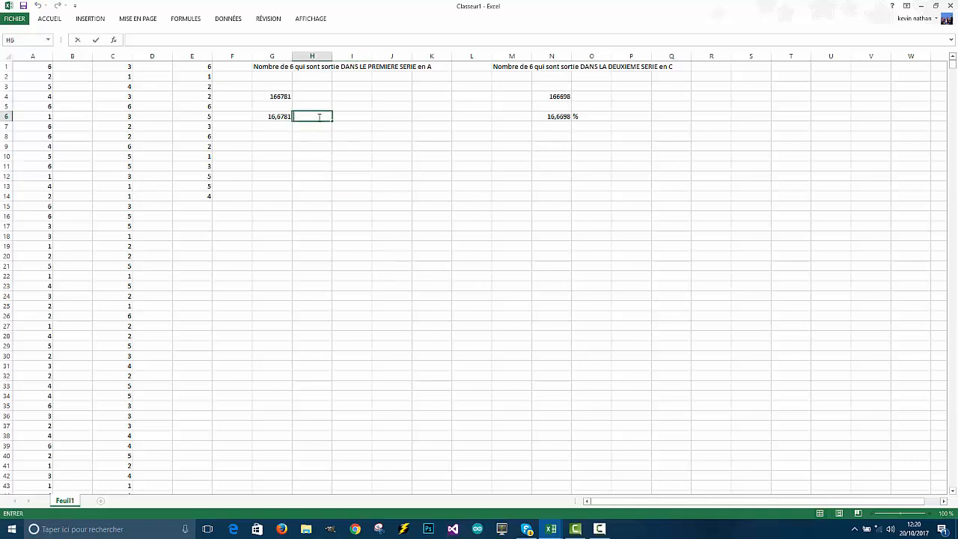
pyautogui.write('%')
pyautogui.press('Return')
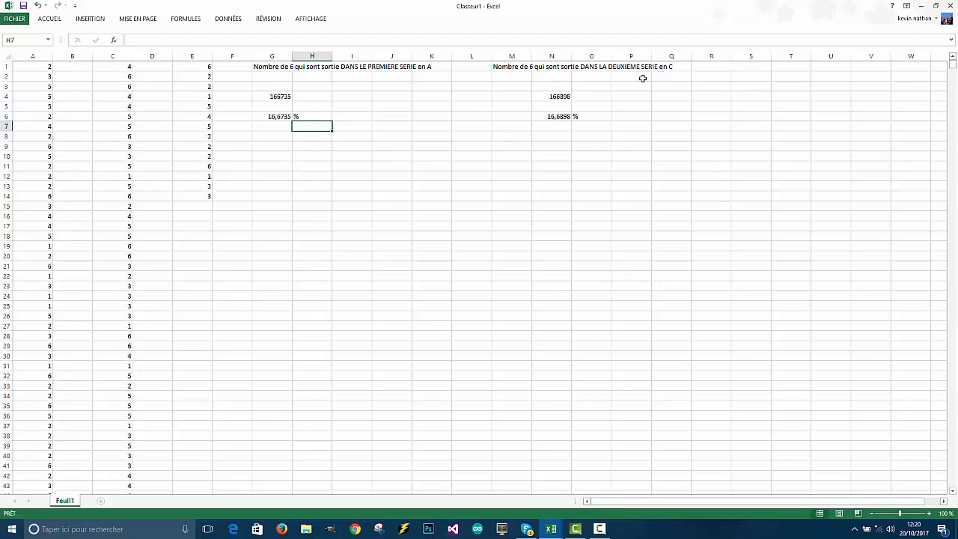
# Step: Enter the heading "Nombre de 6 qui sont sortie DANS LA TROISIEME SERIE en E" in cell T1
pyautogui.click(786, 66)
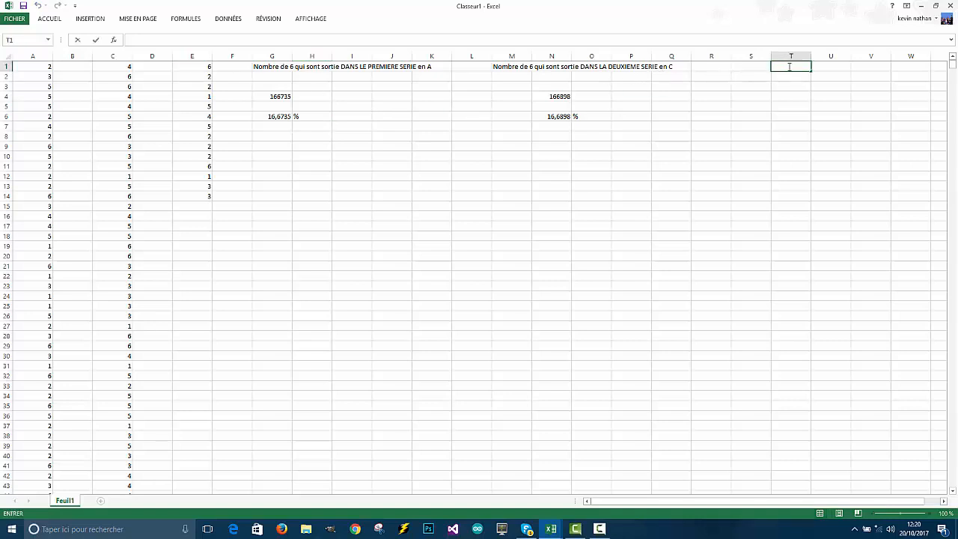
pyautogui.write('N')
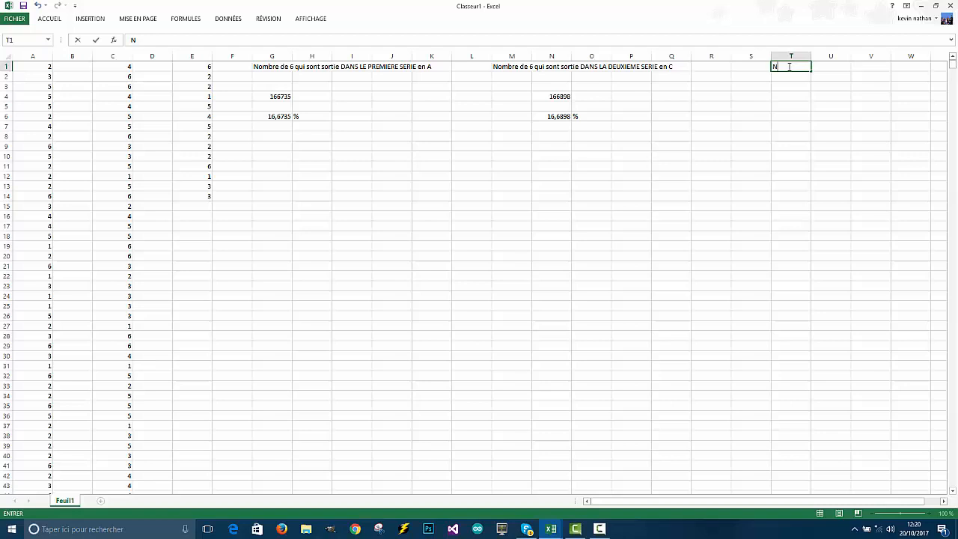
pyautogui.write('ombre de 6')
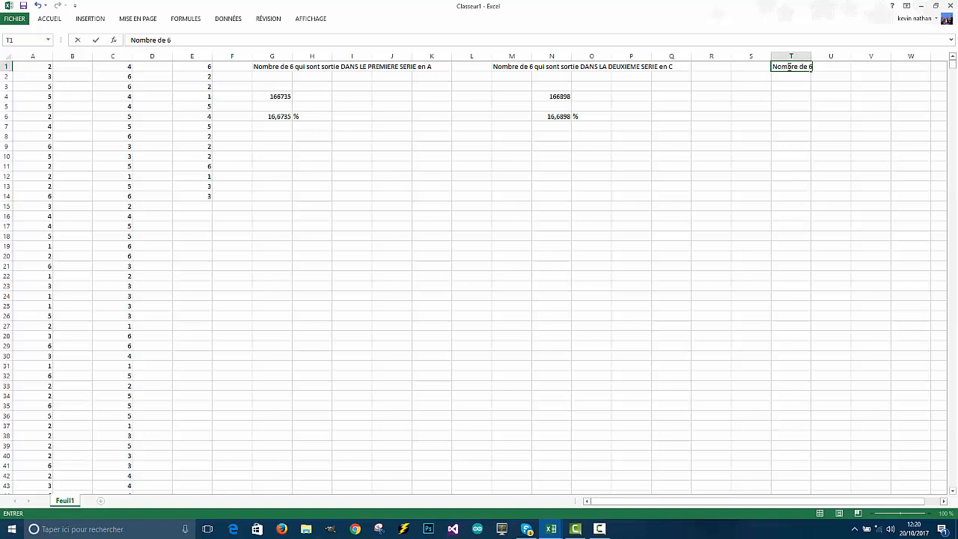
pyautogui.write(' qui sont sortie')
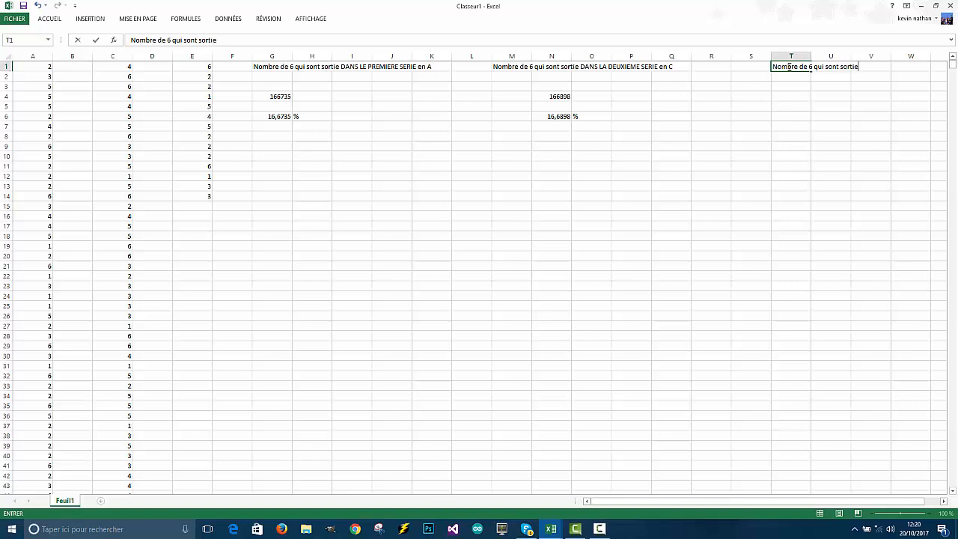
pyautogui.write(' DANS LA TROISIEME SERIE')
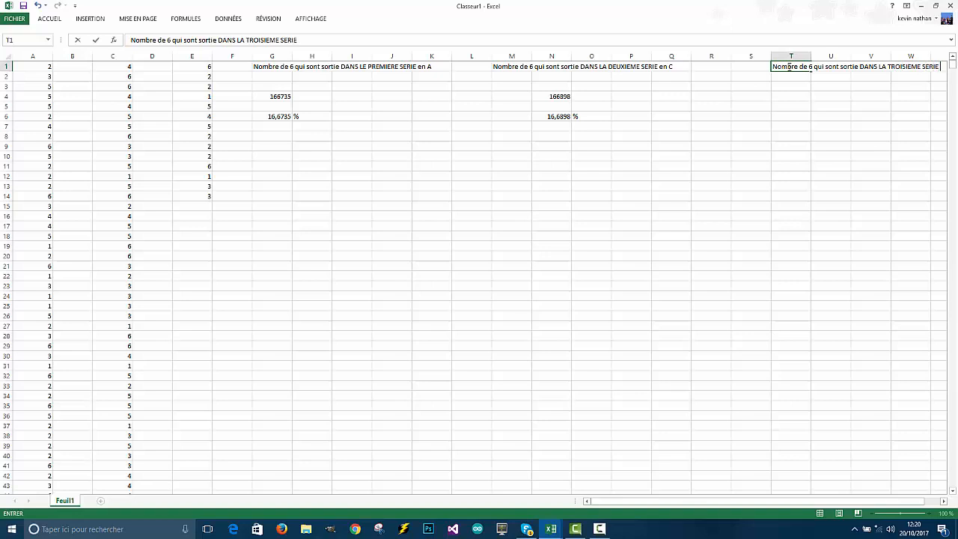
pyautogui.write(' en E')
pyautogui.press('Return')
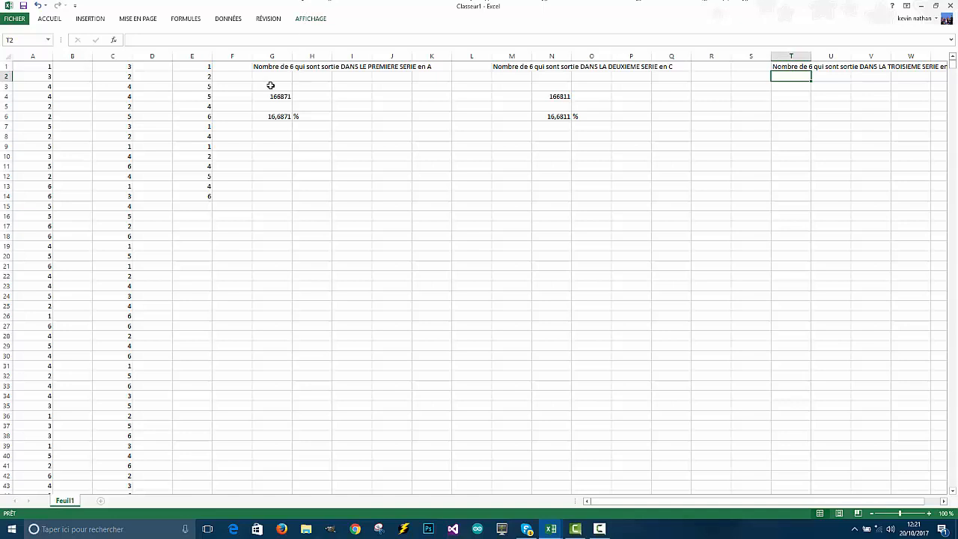
pyautogui.click(200, 66)
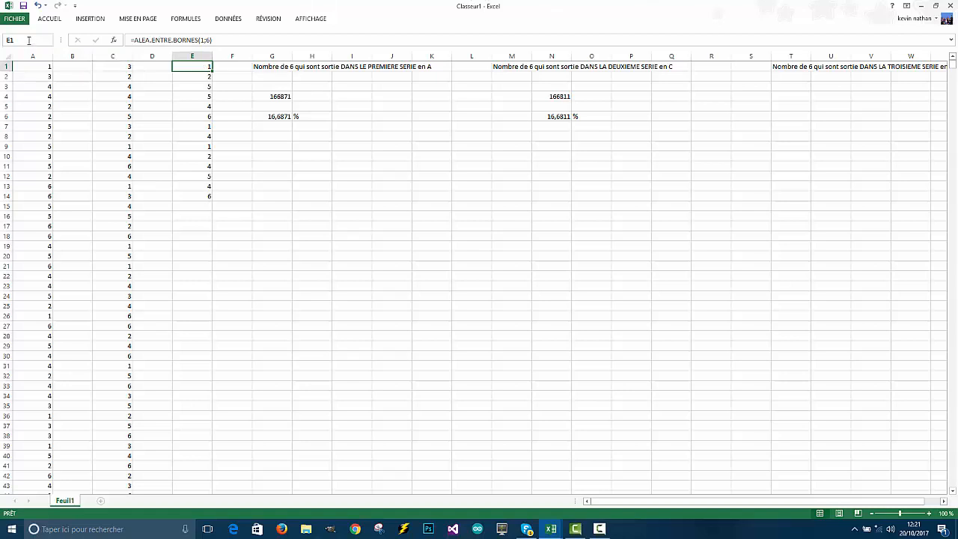
pyautogui.write(':')
pyautogui.write('E')
pyautogui.write('1')
pyautogui.write('00000')
pyautogui.write('0000')
pyautogui.press('Return')
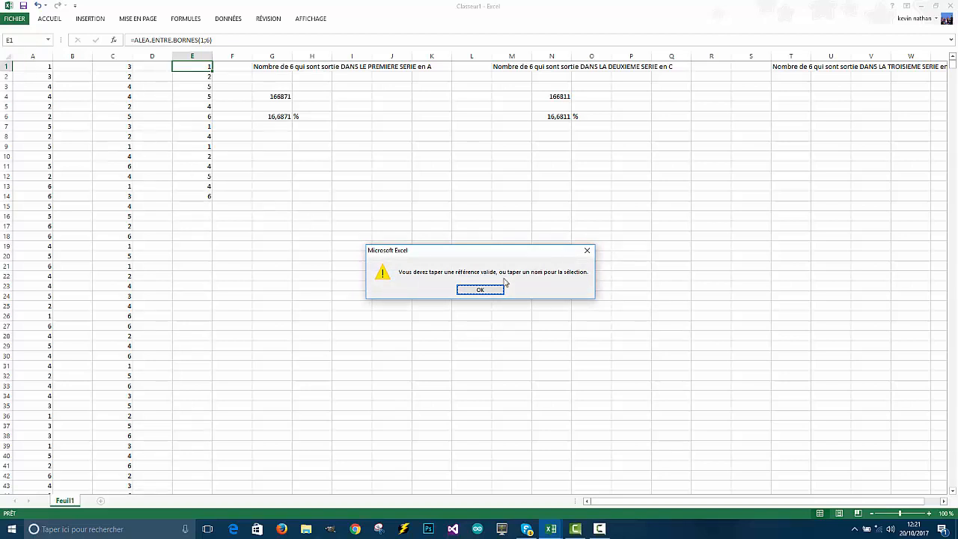
pyautogui.click(480, 291)
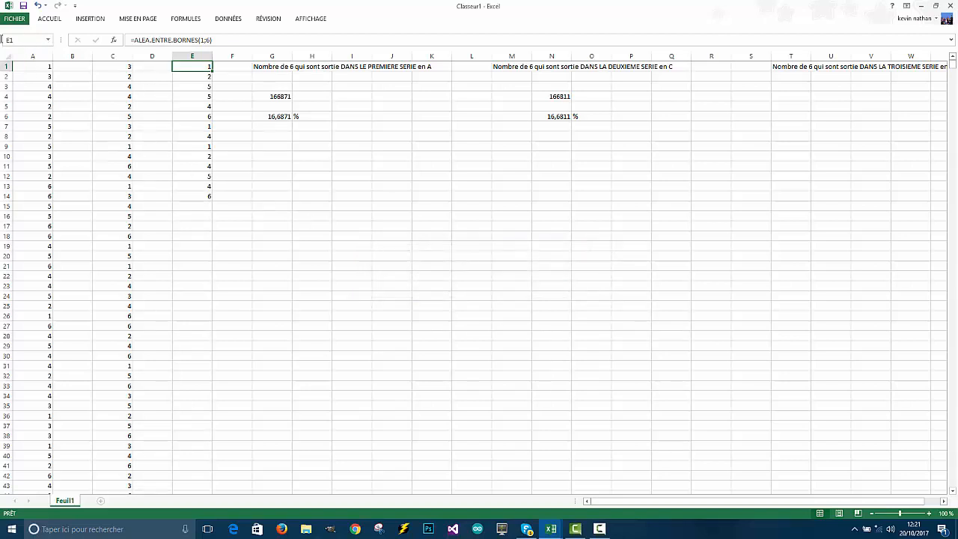
pyautogui.click(23, 40)
pyautogui.click(24, 39)
pyautogui.press('alt')
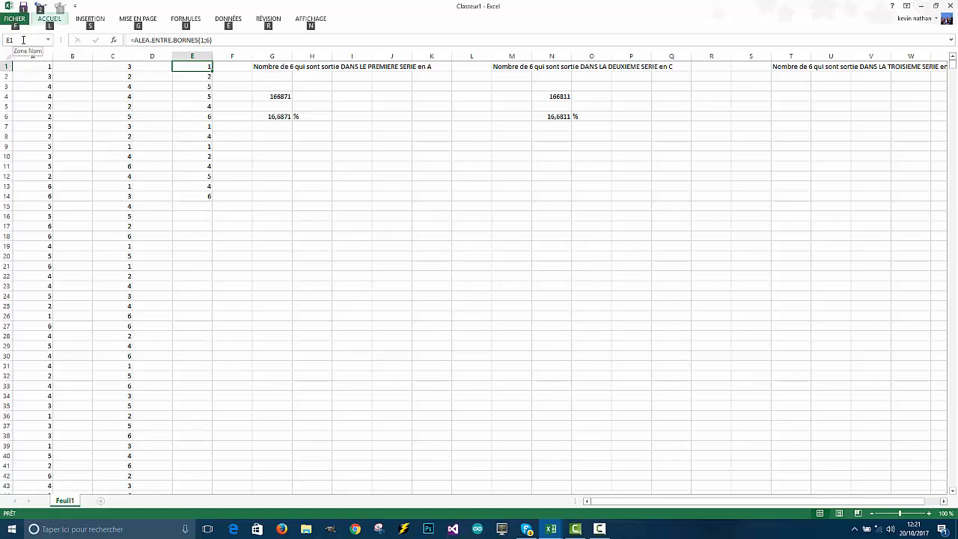
pyautogui.click(23, 40)
pyautogui.click(22, 41)
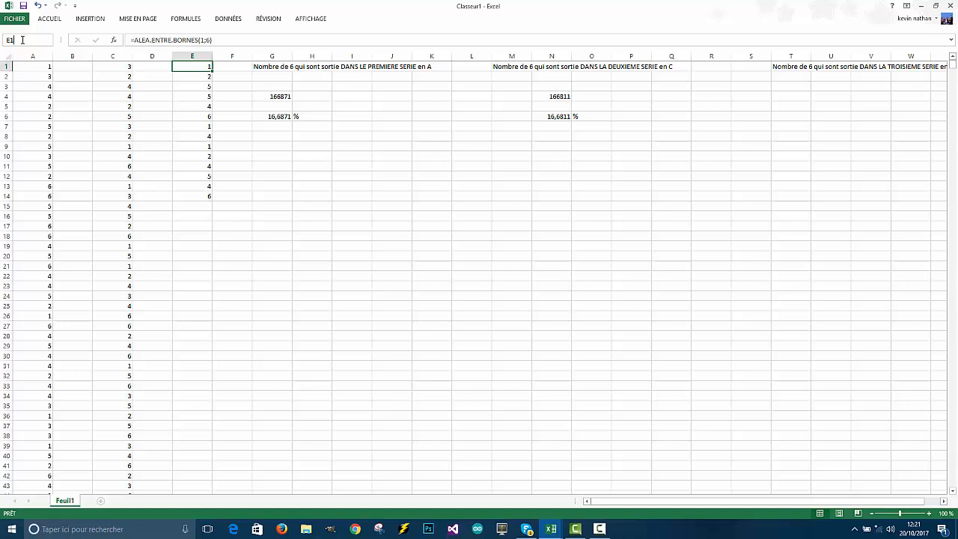
pyautogui.write(':E')
pyautogui.write('1000000')
pyautogui.write('0000')
pyautogui.press('Return')
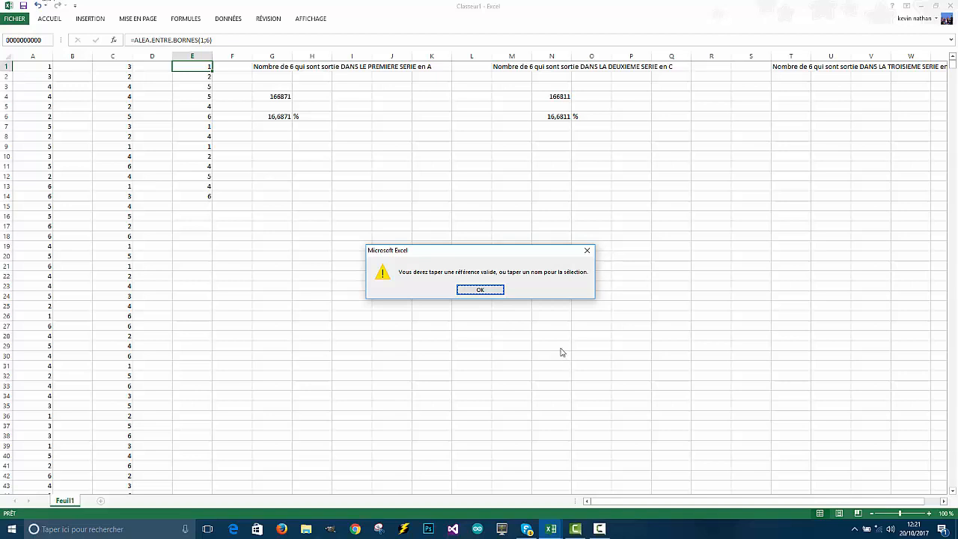
pyautogui.click(587, 250)
# Step: Try to select the smaller range E1:E100000000 in column E
pyautogui.click(26, 39)
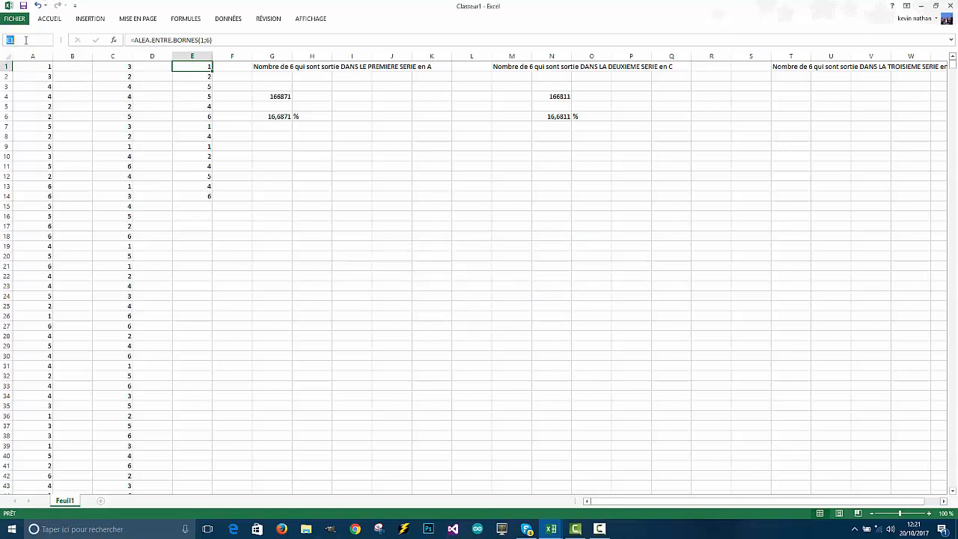
pyautogui.click(25, 39)
pyautogui.write(':E')
pyautogui.write('100000000')
pyautogui.press('Return')
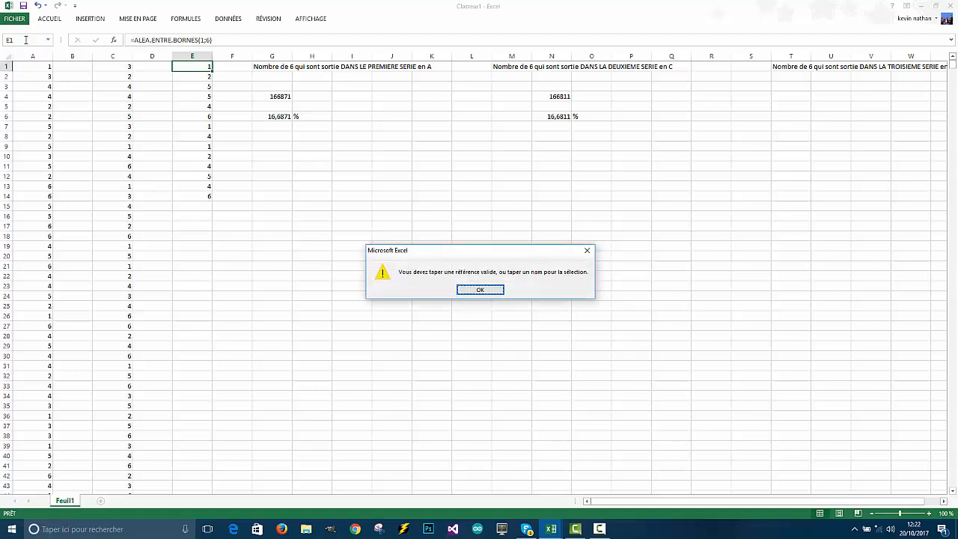
pyautogui.click(487, 289)
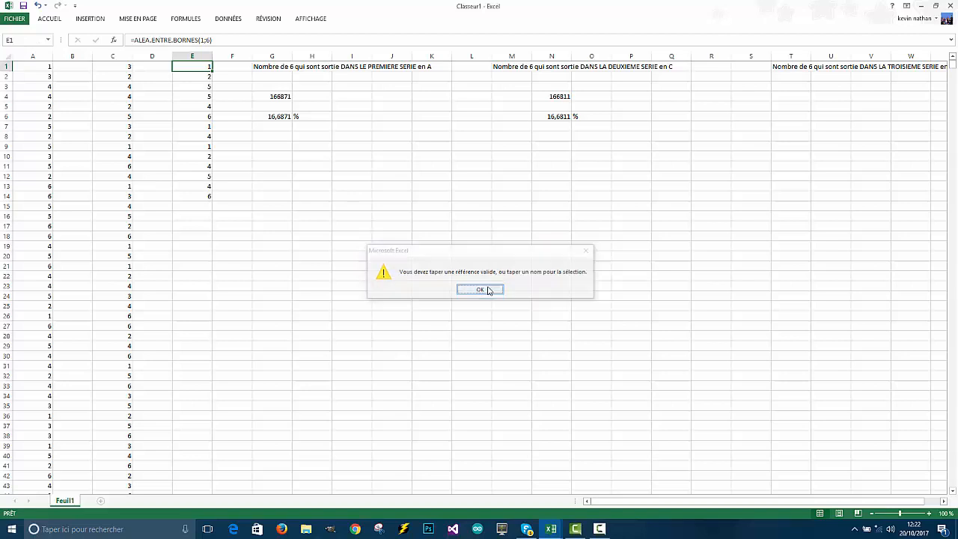
# Step: Try to select the range E1:E10000000 in column E
pyautogui.click(31, 41)
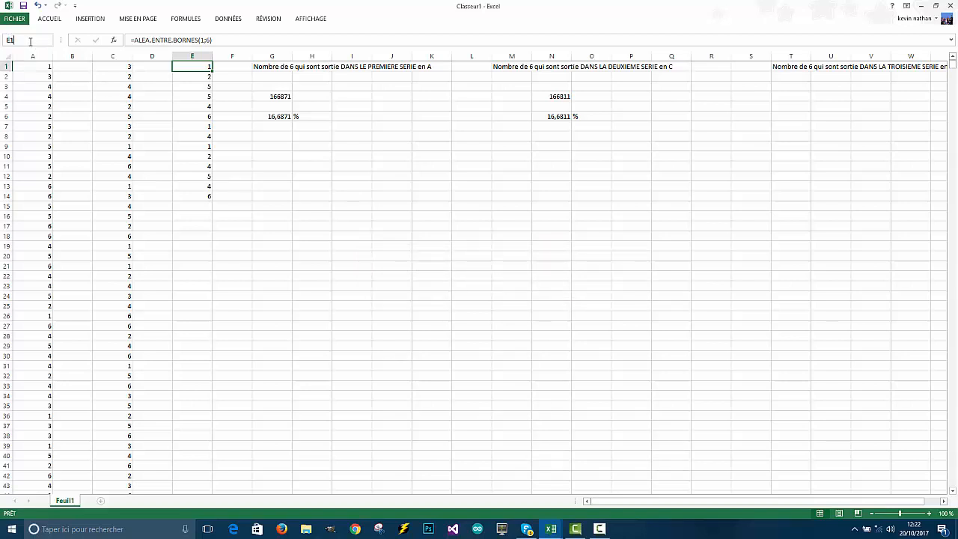
pyautogui.write(':E10000000')
pyautogui.press('Return')
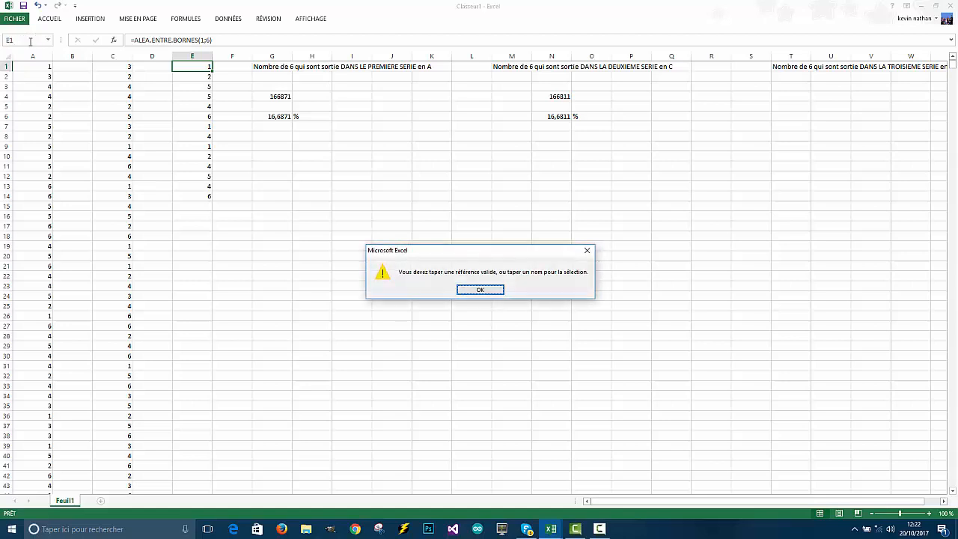
pyautogui.click(489, 288)
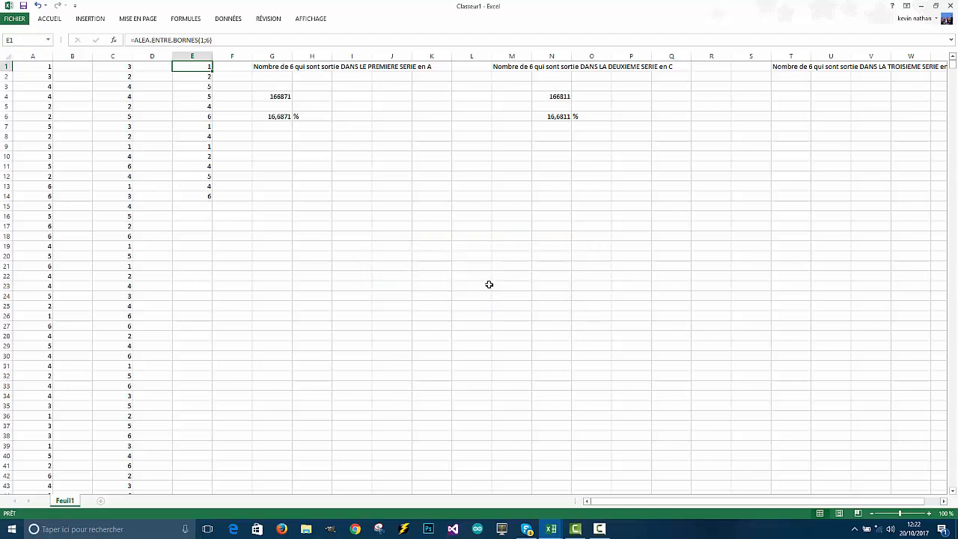
pyautogui.click(154, 67)
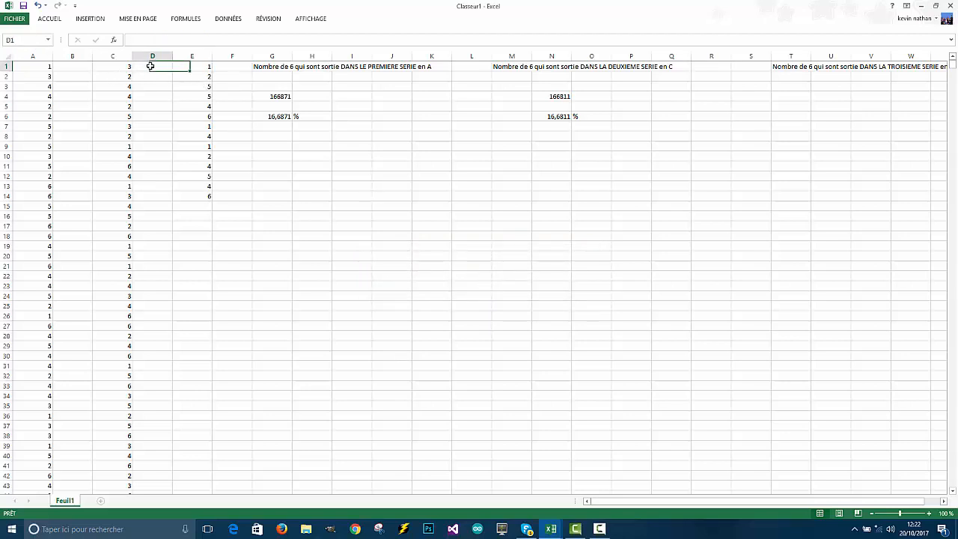
pyautogui.doubleClick(154, 66)
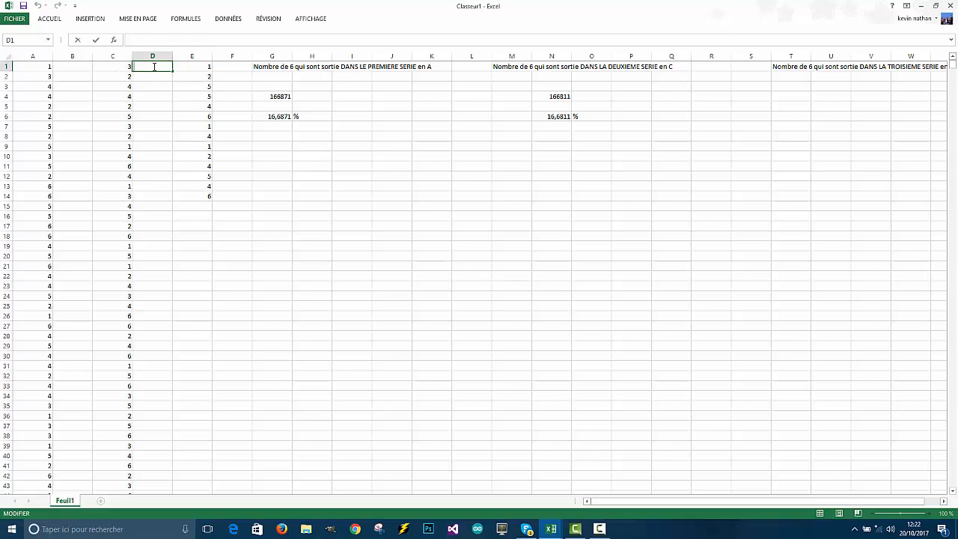
pyautogui.write('=')
pyautogui.moveTo(621, 500); pyautogui.dragTo(696, 502)
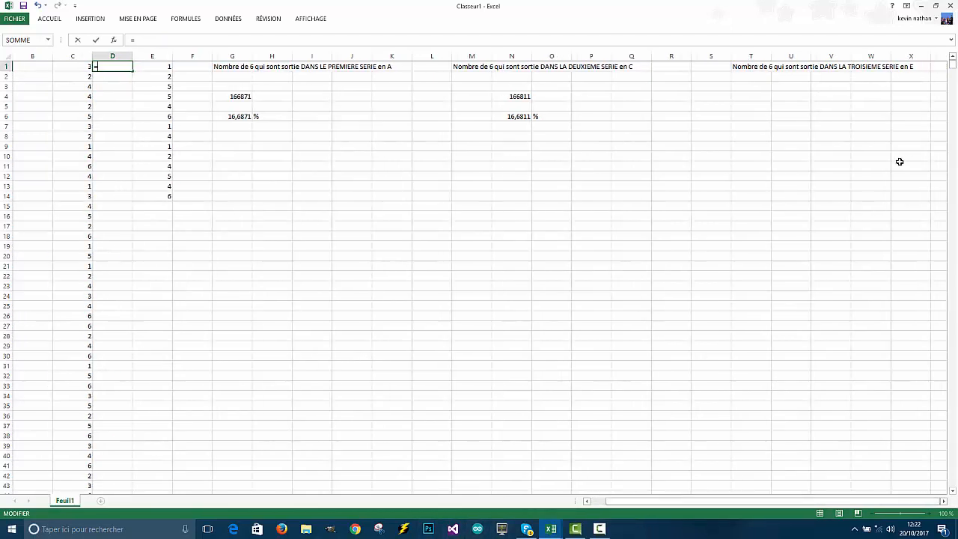
pyautogui.click(917, 66)
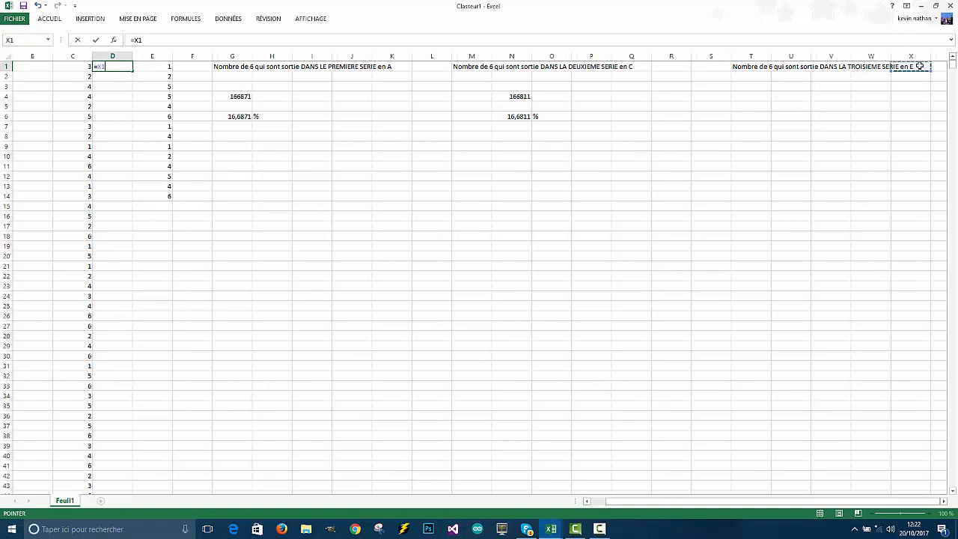
pyautogui.click(743, 66)
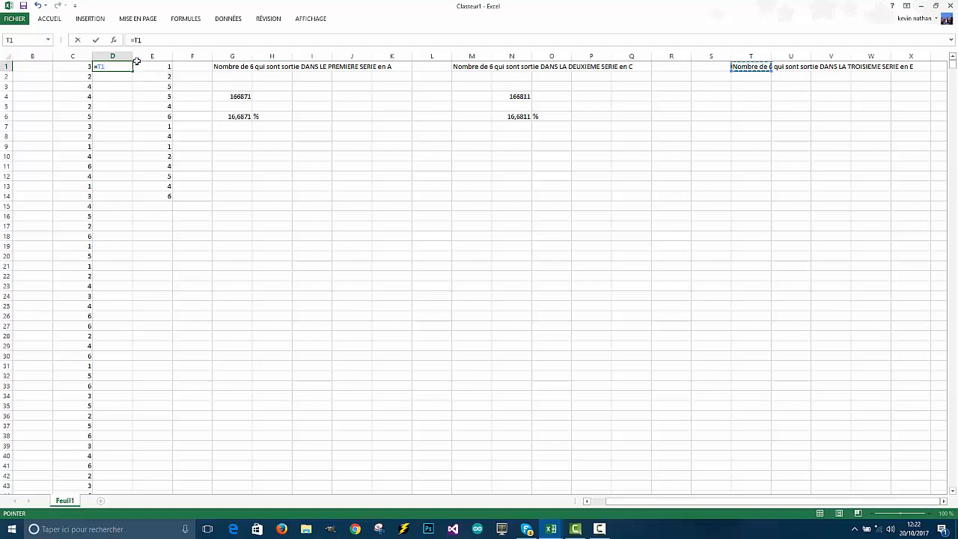
pyautogui.moveTo(106, 66); pyautogui.dragTo(82, 68)
pyautogui.press('BackSpace')
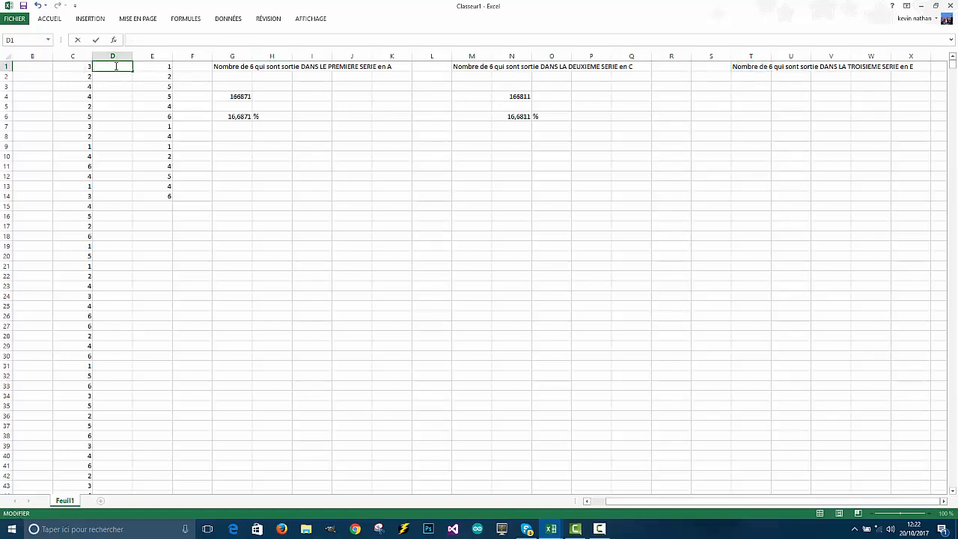
pyautogui.click(626, 256)
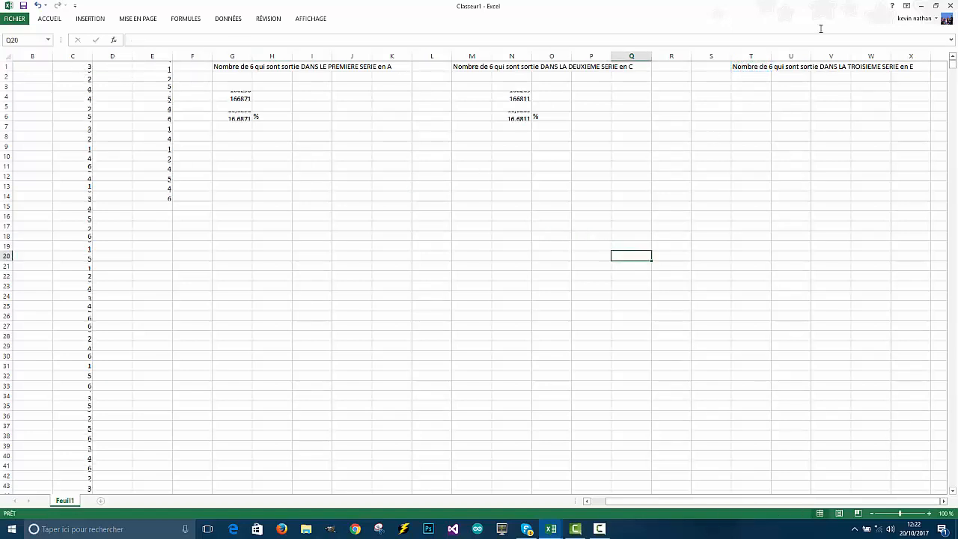
# Step: Change the column letter at the end of the third series' heading in cell T1 to D
pyautogui.doubleClick(739, 66)
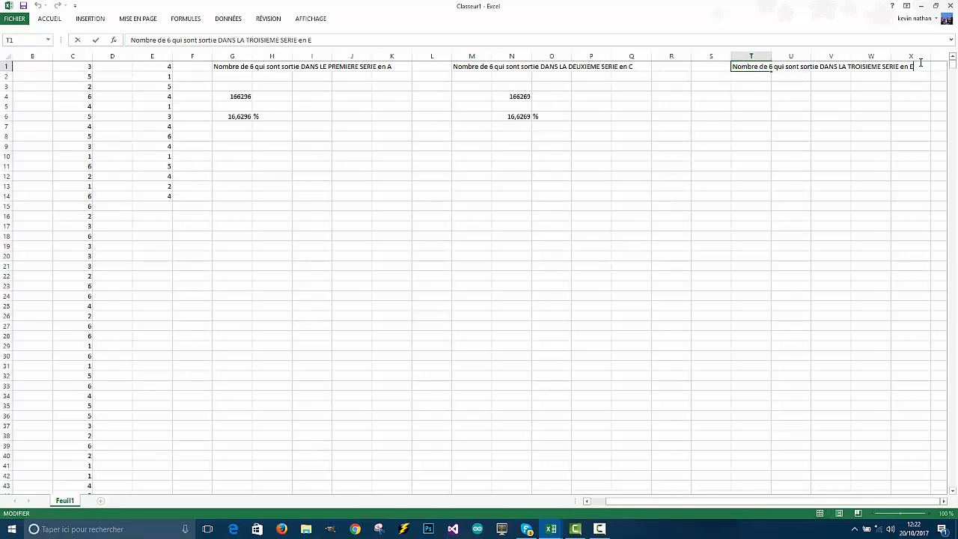
pyautogui.press('BackSpace')
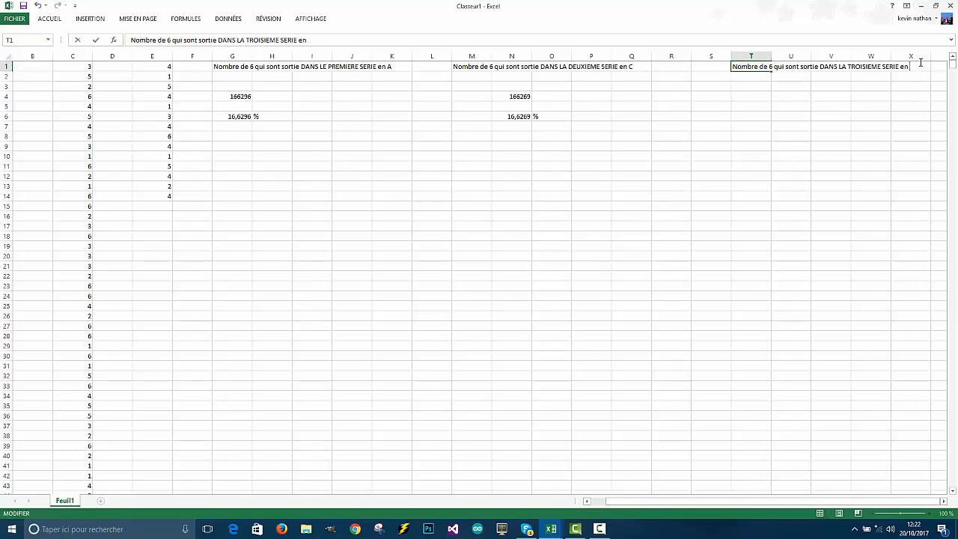
pyautogui.write('D')
pyautogui.click(118, 66)
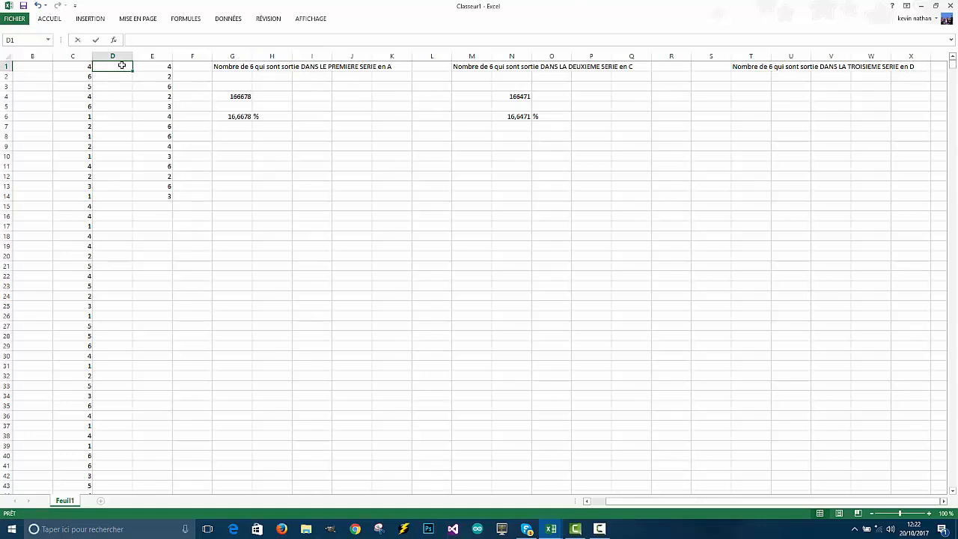
# Step: Enter the formula =ALEA.ENTRE.BORNES(1;6) in cell D1 for a random die roll
pyautogui.press('BackSpace')
pyautogui.write('=al')
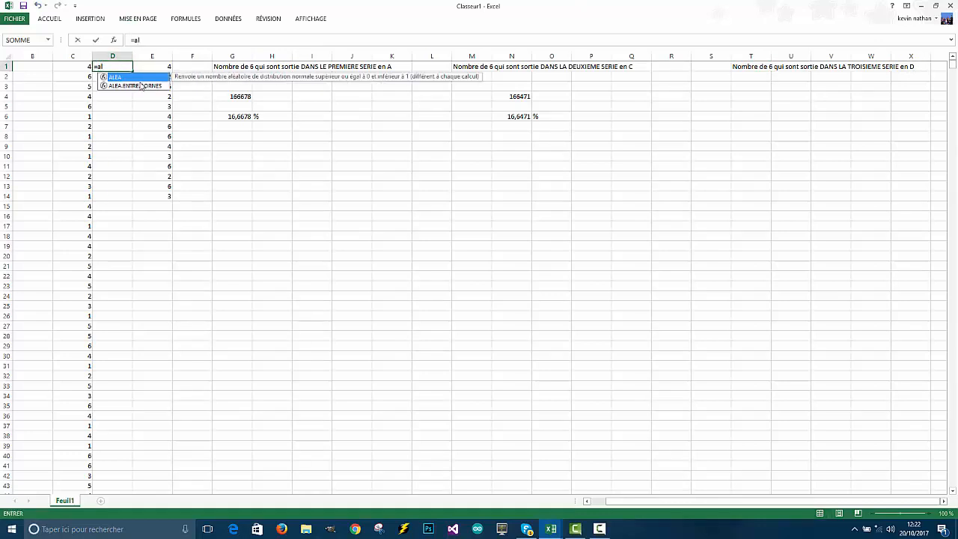
pyautogui.doubleClick(136, 88)
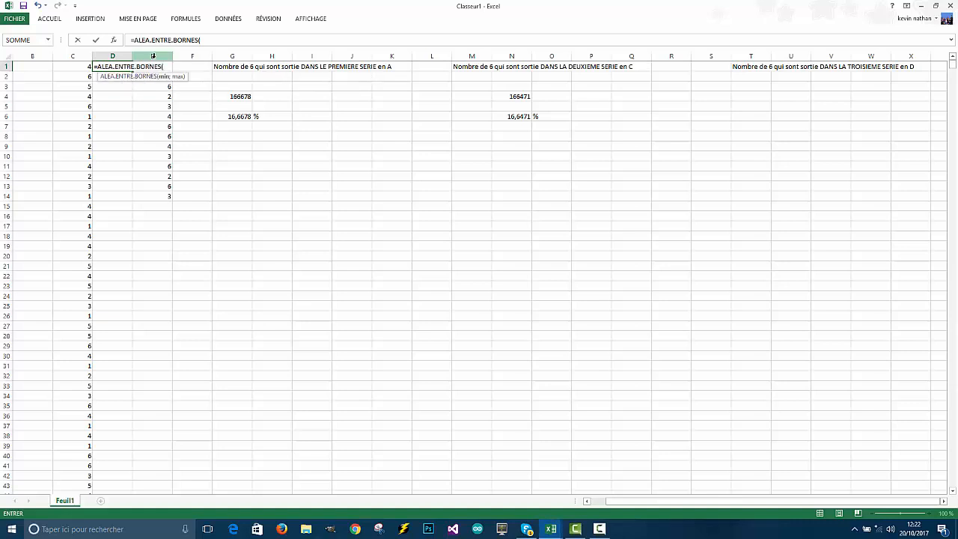
pyautogui.write('1;6)')
pyautogui.press('Return')
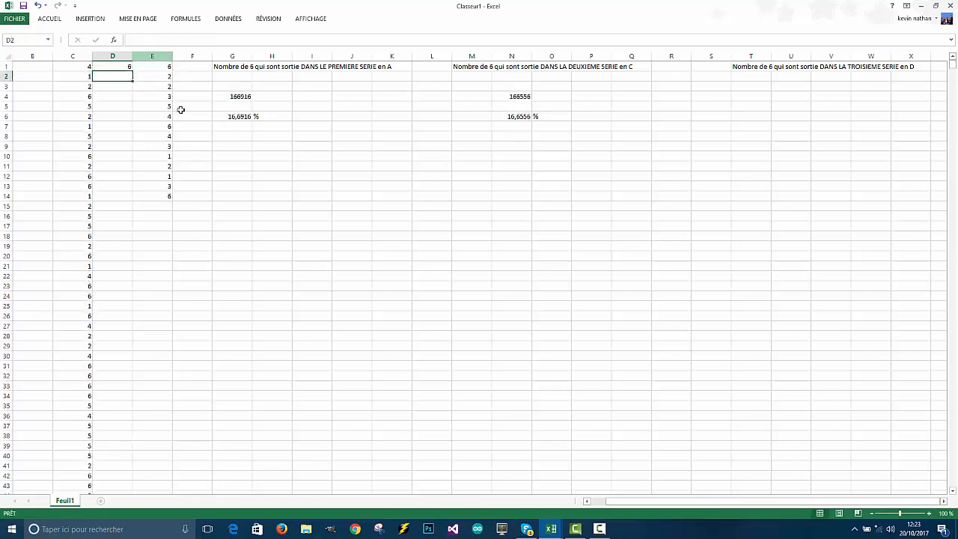
pyautogui.click(27, 37)
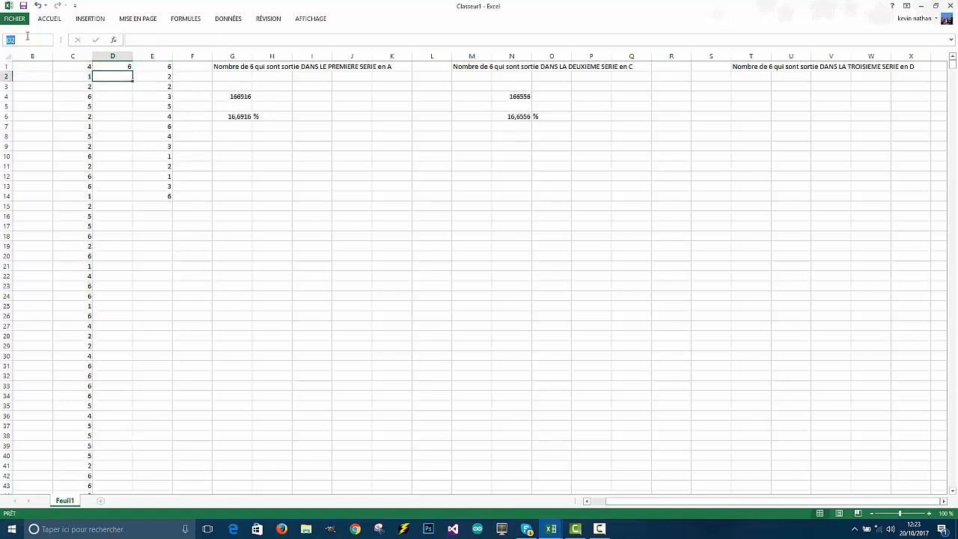
pyautogui.click(27, 38)
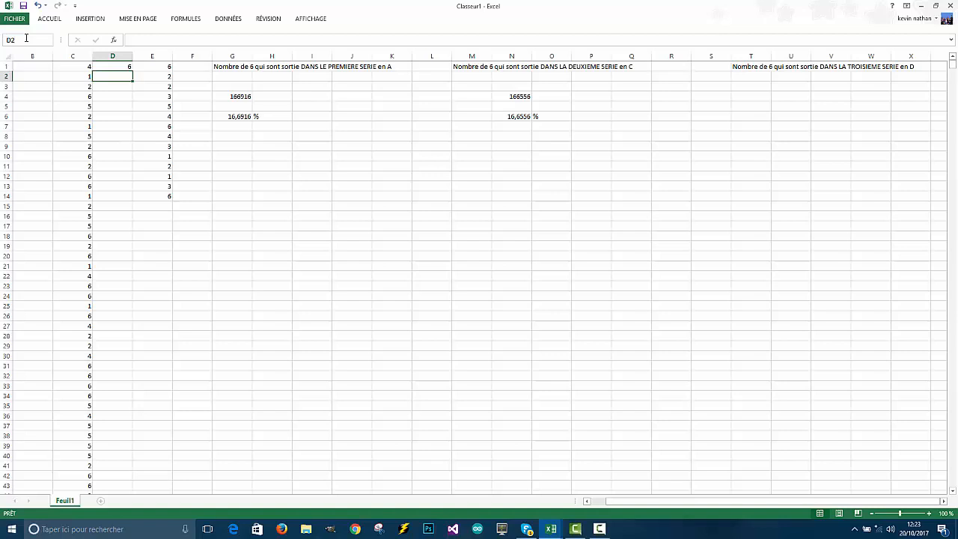
pyautogui.write(':')
pyautogui.write('D')
pyautogui.write('1')
pyautogui.write('0000000000')
pyautogui.press('Return')
pyautogui.press('Return')
# Step: Try to select the range D1:D10000000 in column D, starting at the die-roll formula
pyautogui.click(31, 41)
pyautogui.press('alt')
pyautogui.click(30, 41)
pyautogui.click(126, 66)
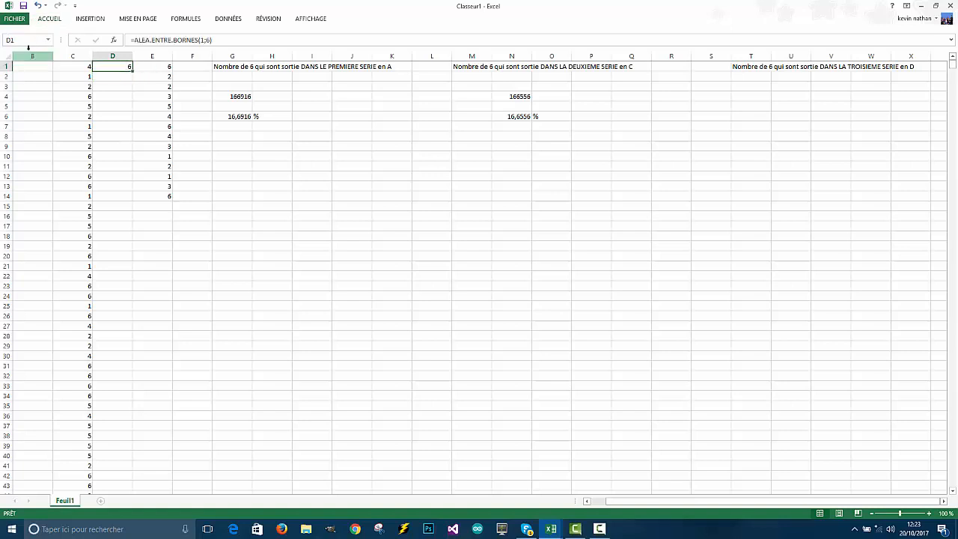
pyautogui.click(28, 41)
pyautogui.click(28, 42)
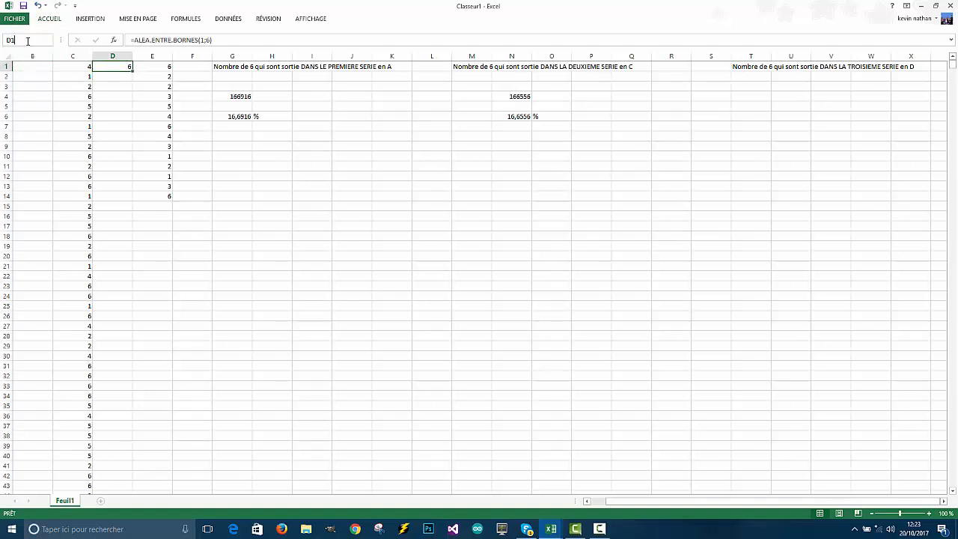
pyautogui.press('alt')
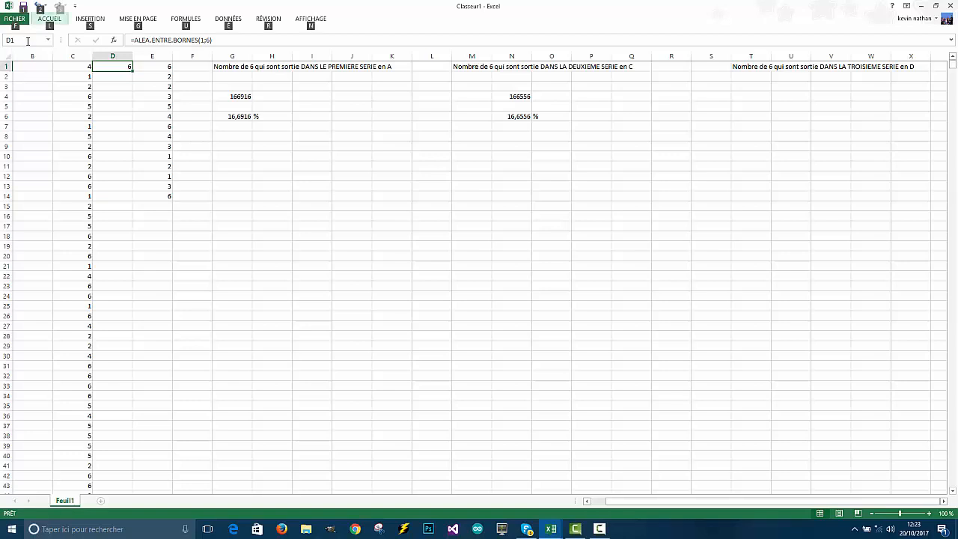
pyautogui.click(30, 41)
pyautogui.click(30, 41)
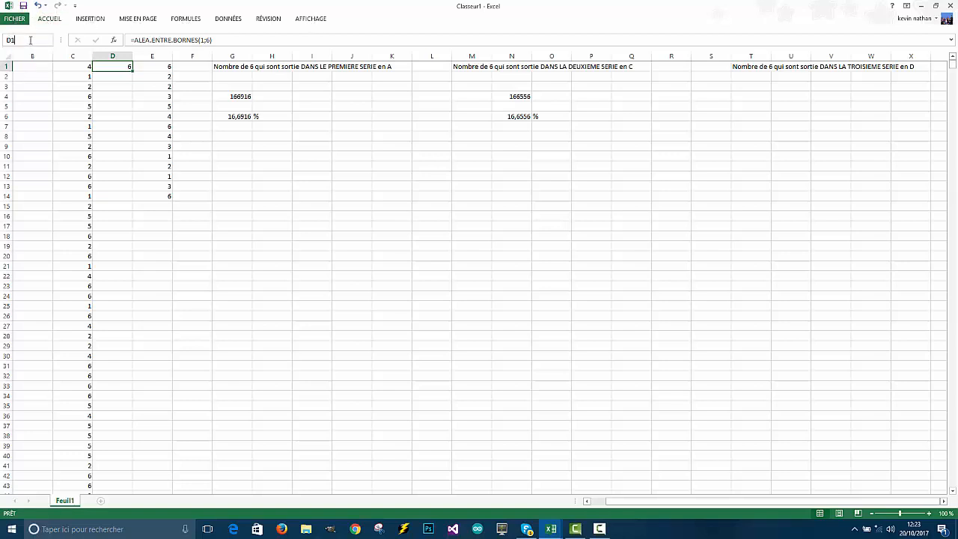
pyautogui.write(':D10000000')
pyautogui.press('Return')
pyautogui.press('Return')
# Step: Select the smaller range D1:D10000 in column D
pyautogui.write('D')
pyautogui.press('BackSpace')
pyautogui.write(':D10000')
pyautogui.press('Return')
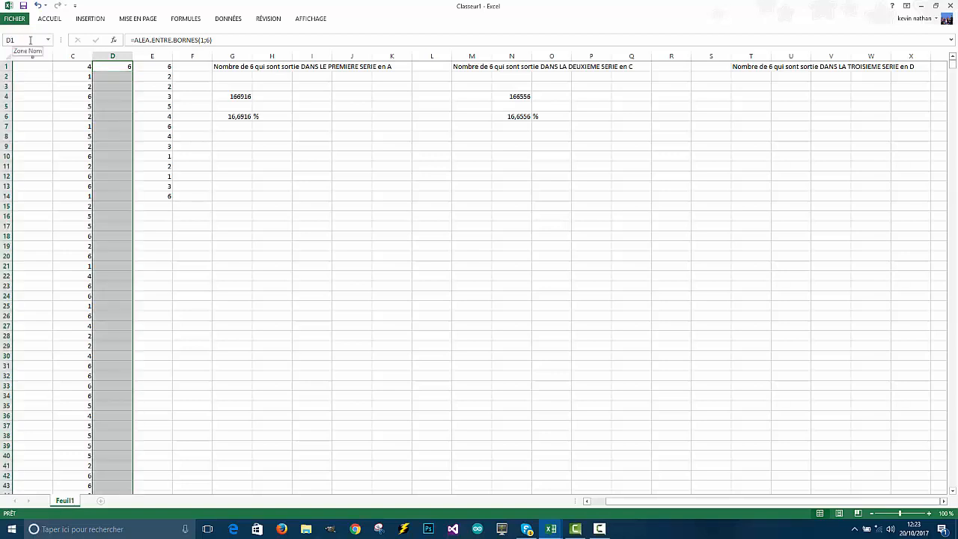
pyautogui.click(31, 40)
pyautogui.click(31, 40)
pyautogui.click(271, 205)
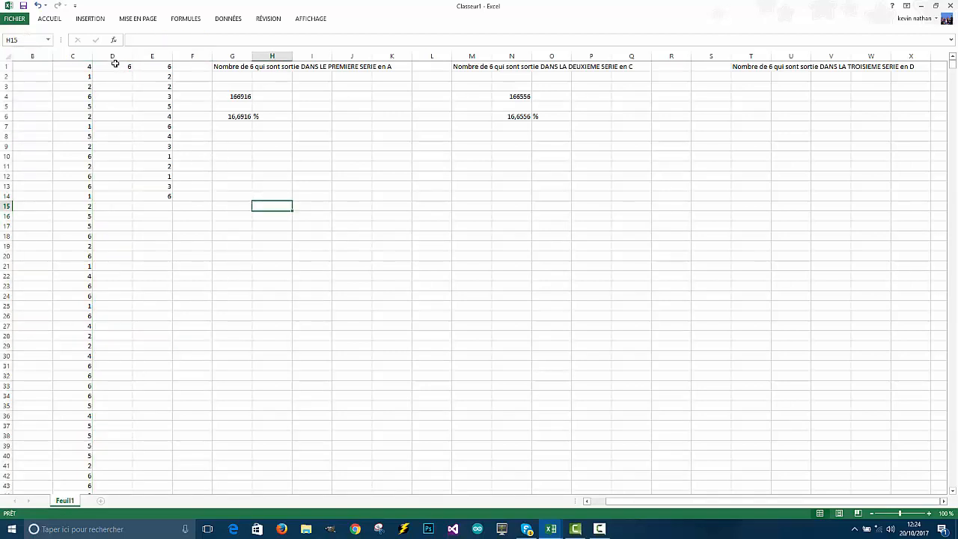
pyautogui.click(26, 41)
pyautogui.click(28, 40)
pyautogui.press('BackSpace')
pyautogui.press('BackSpace')
pyautogui.press('BackSpace')
# Step: Try to select the range D1:D1000000 in column D
pyautogui.click(115, 68)
pyautogui.click(30, 41)
pyautogui.click(30, 39)
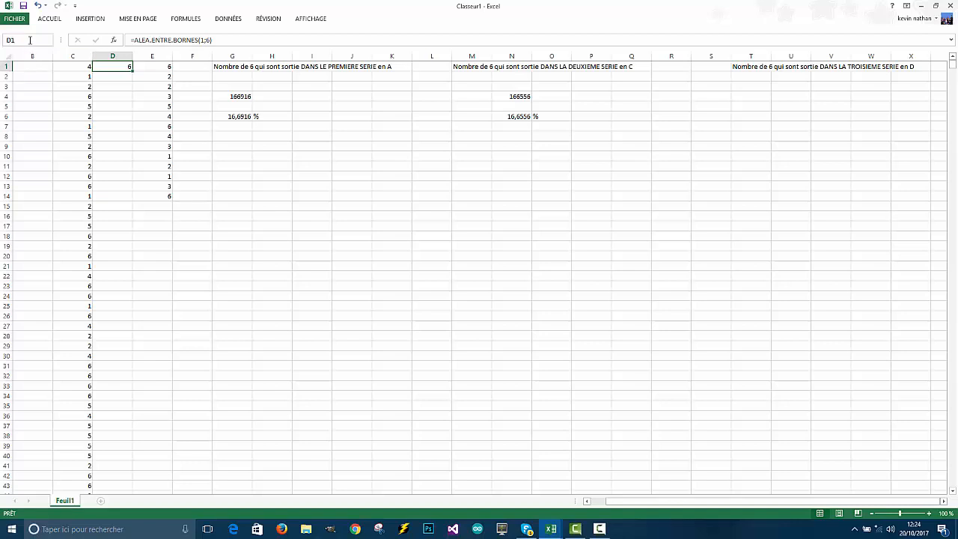
pyautogui.press('alt')
pyautogui.click(27, 43)
pyautogui.click(24, 41)
pyautogui.write(':D1000000')
pyautogui.press('Return')
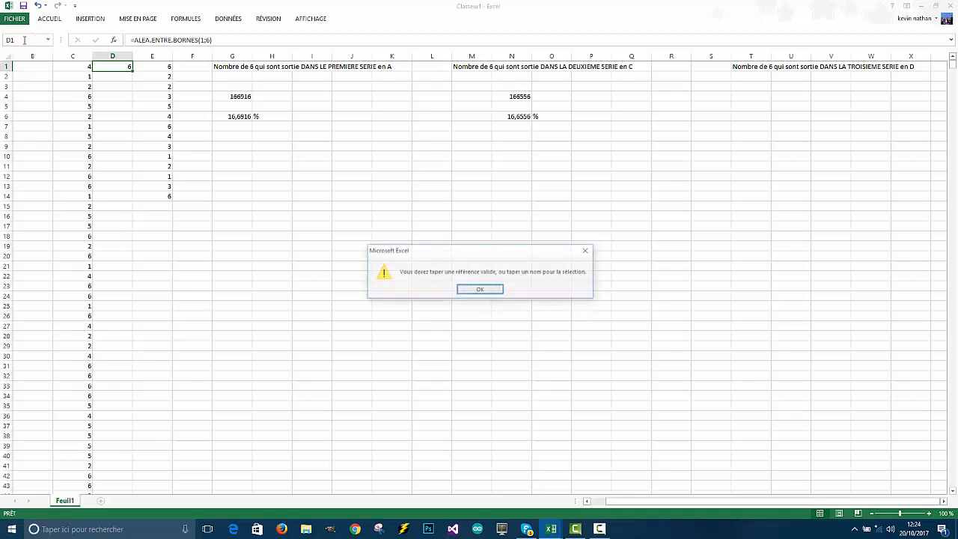
pyautogui.press('Return')
# Step: Fill the die-roll formula from D1 down through the range D1:D1000000
pyautogui.click(24, 40)
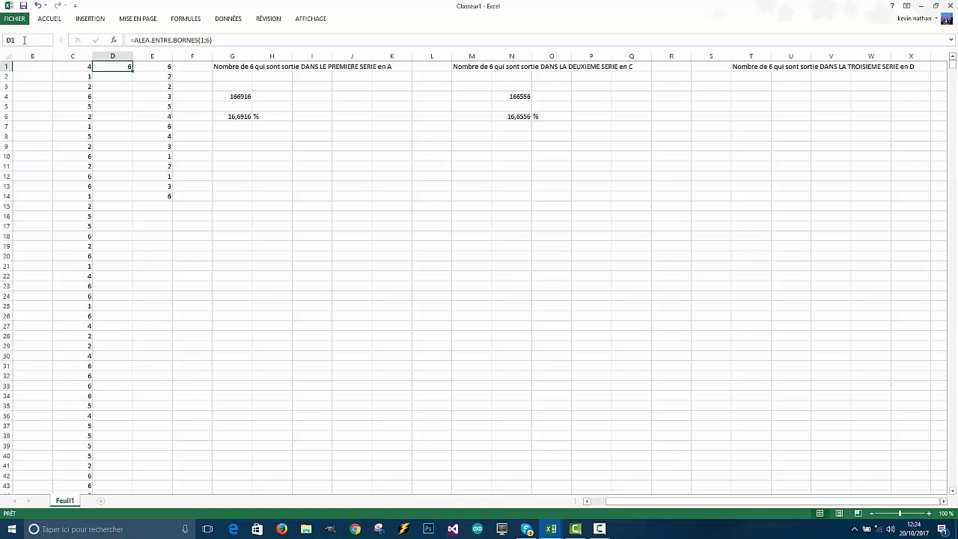
pyautogui.write('D1:D100000')
pyautogui.press('BackSpace')
pyautogui.press('BackSpace')
pyautogui.press('BackSpace')
pyautogui.press('BackSpace')
pyautogui.press('BackSpace')
pyautogui.write('000000')
pyautogui.press('Return')
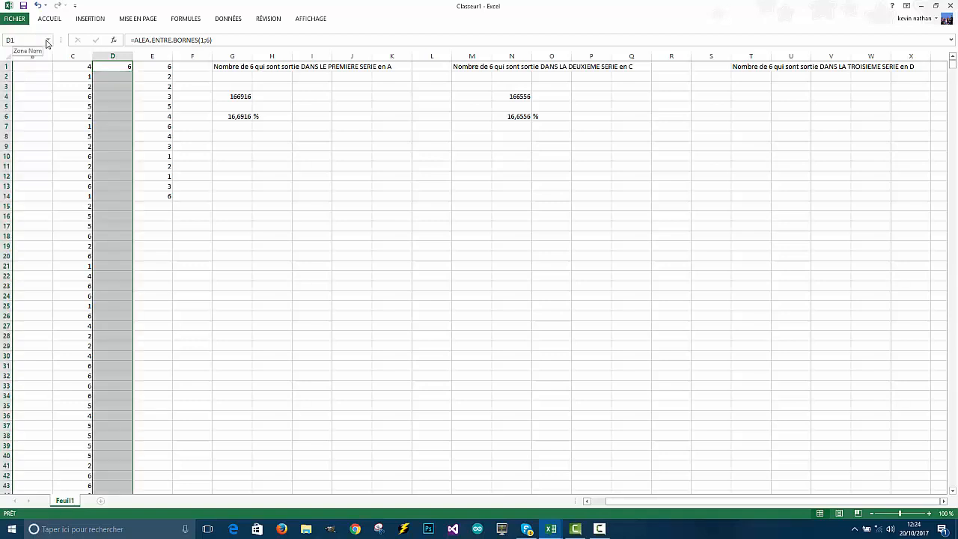
pyautogui.click(86, 19)
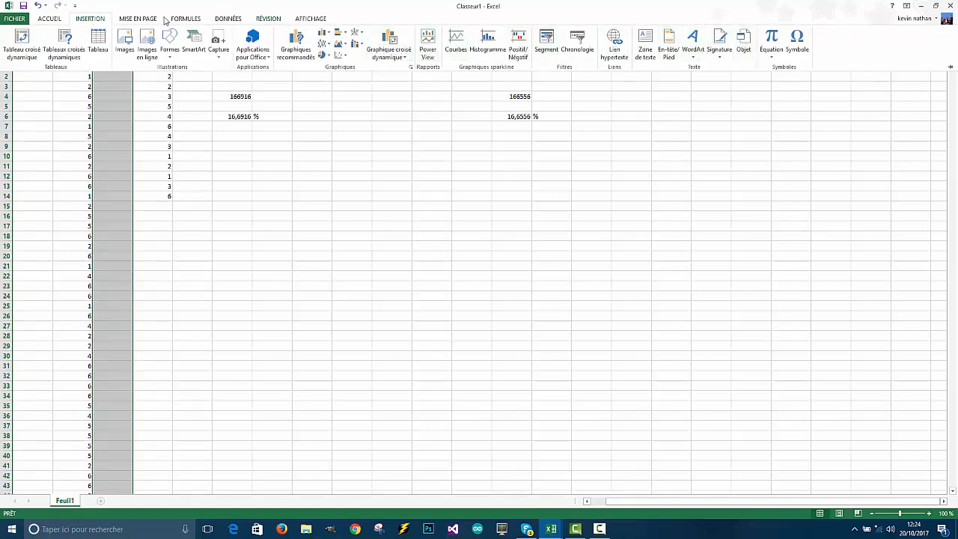
pyautogui.click(47, 20)
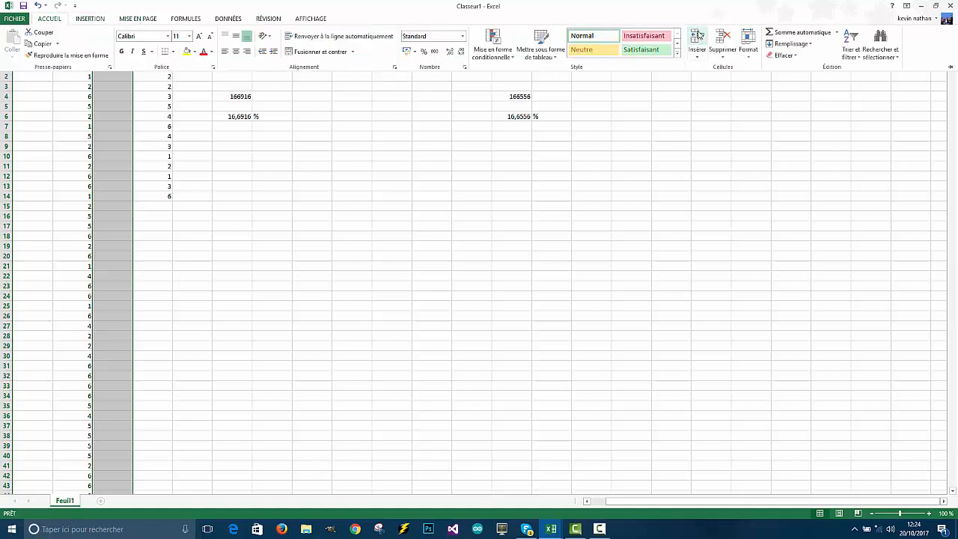
pyautogui.click(808, 44)
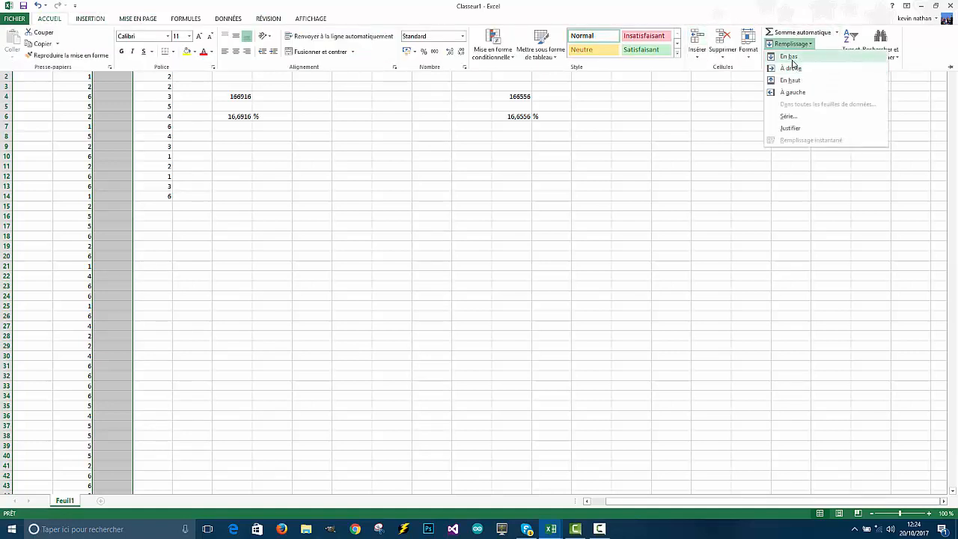
pyautogui.click(792, 60)
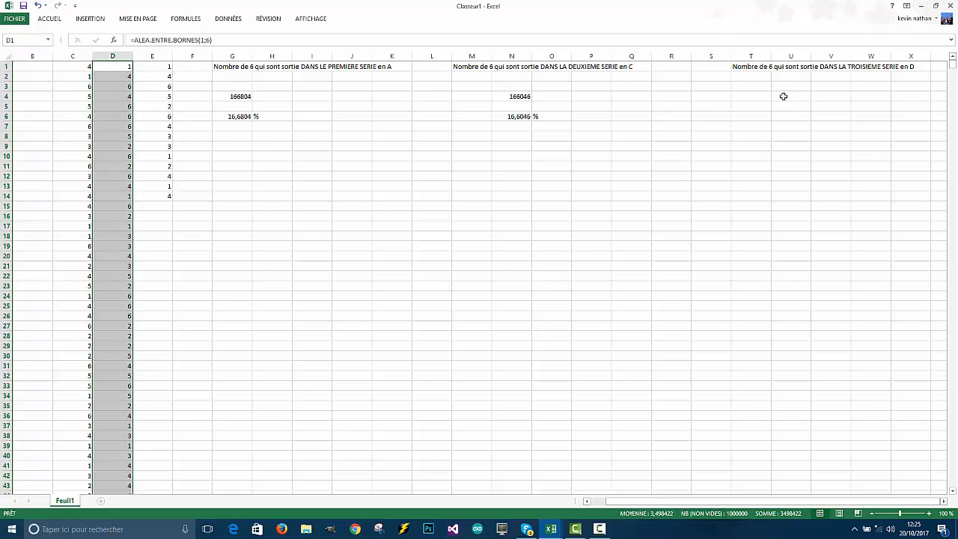
# Step: Write the counting formula +NB.SI(D1:D1000000) in cell U4 under the third series' heading
pyautogui.doubleClick(783, 95)
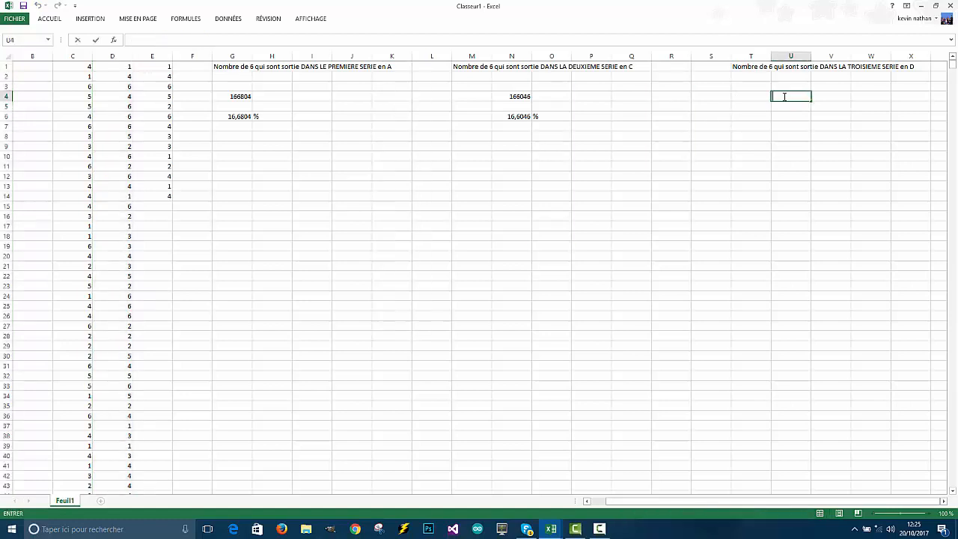
pyautogui.write('+NB')
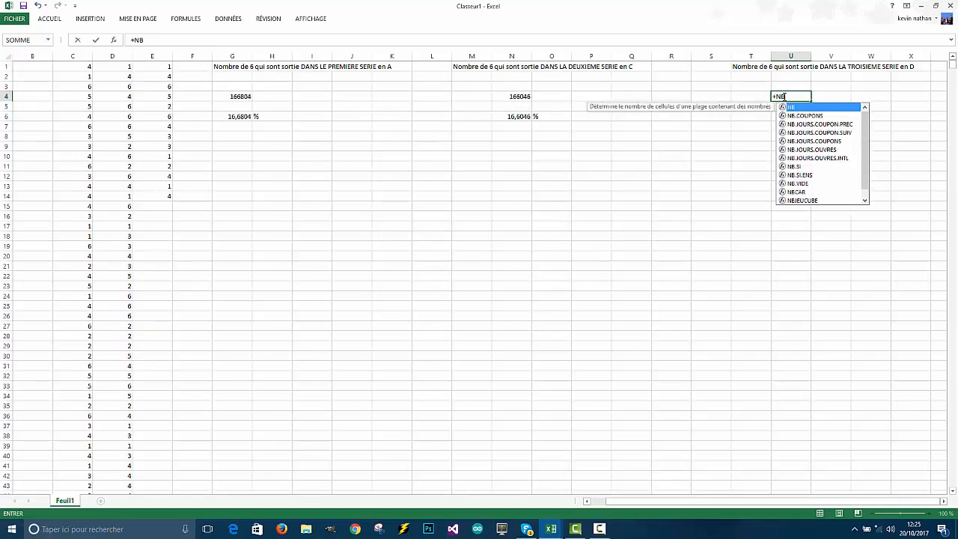
pyautogui.doubleClick(794, 166)
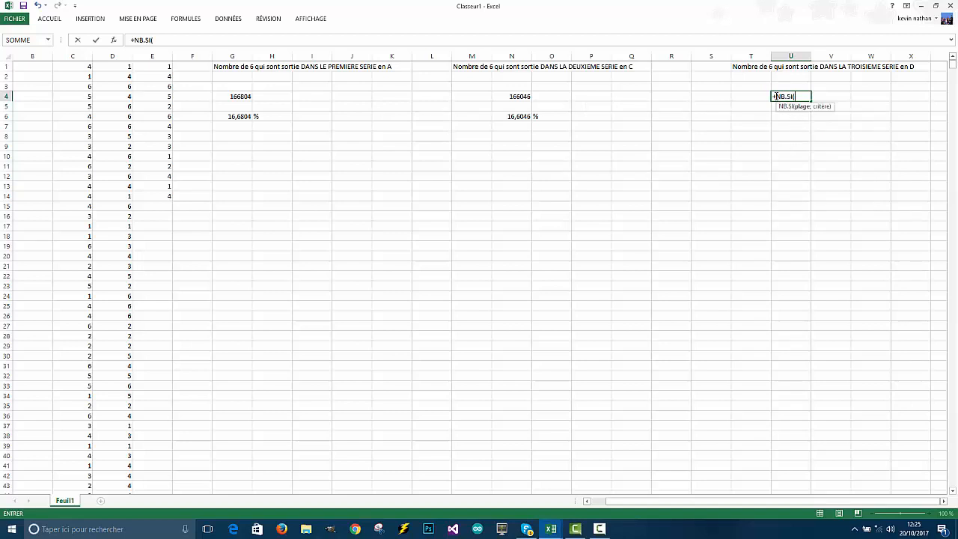
pyautogui.write('D')
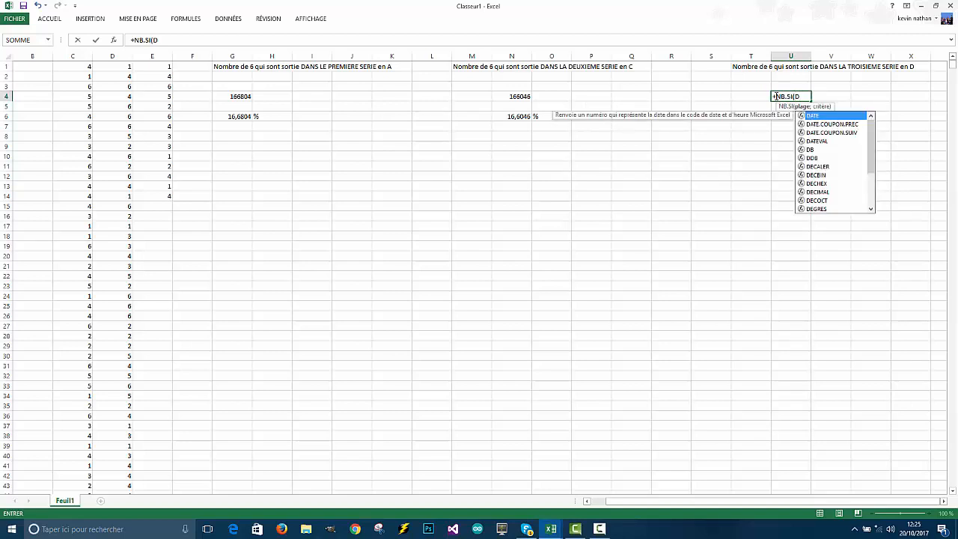
pyautogui.write('1:')
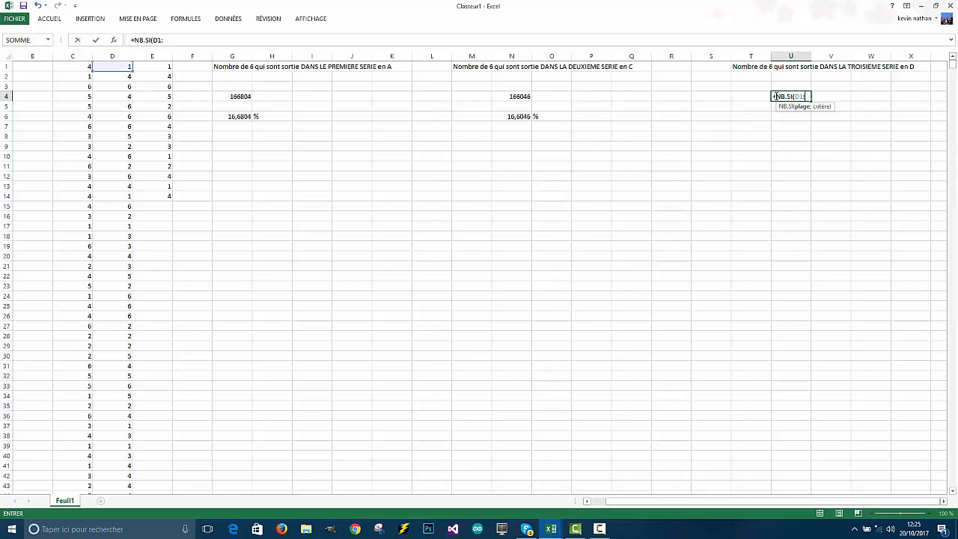
pyautogui.write('D')
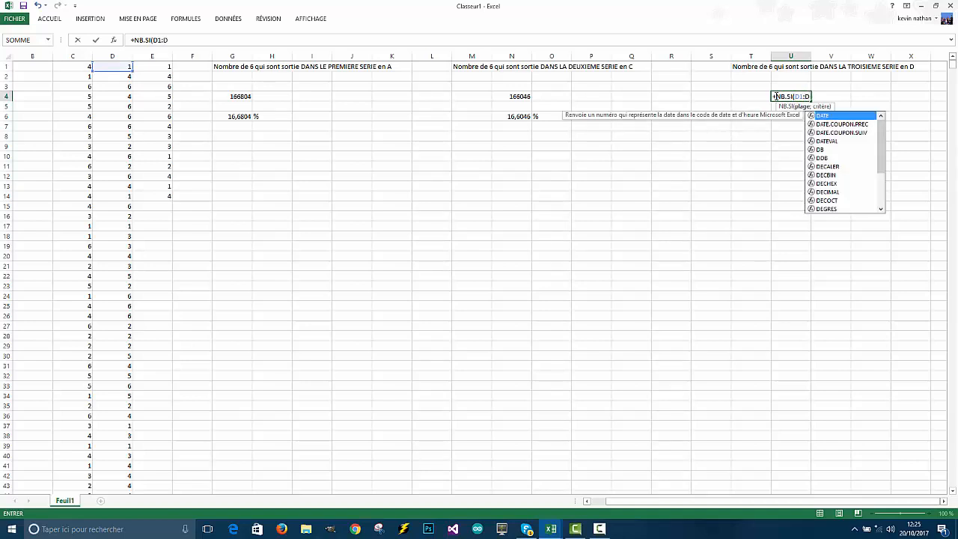
pyautogui.write('1')
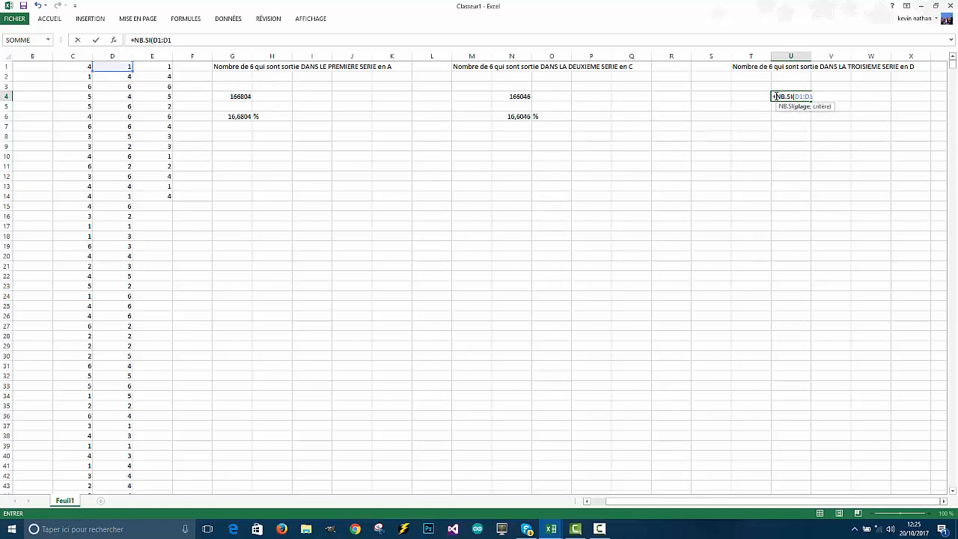
pyautogui.write('000000')
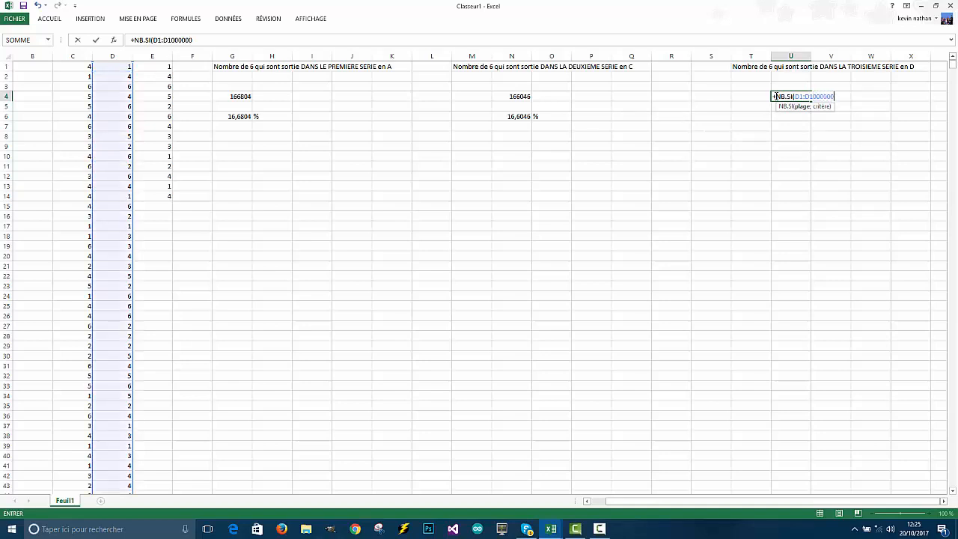
pyautogui.write('°')
pyautogui.press('Return')
pyautogui.press('Return')
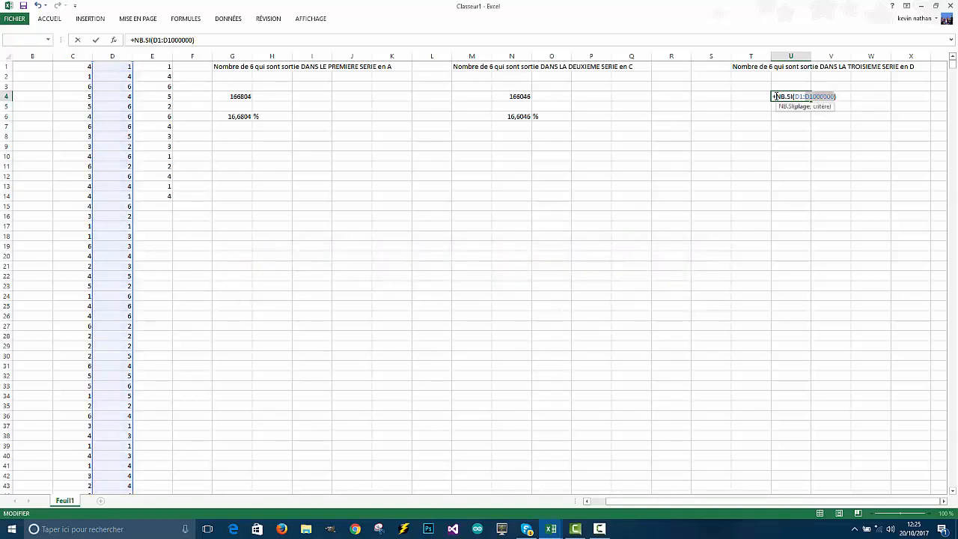
# Step: Correct the counting formula in U4 to =NB.SI(D1:D1000000;6) to count the third series' sixes
pyautogui.press('Right')
pyautogui.press('Right')
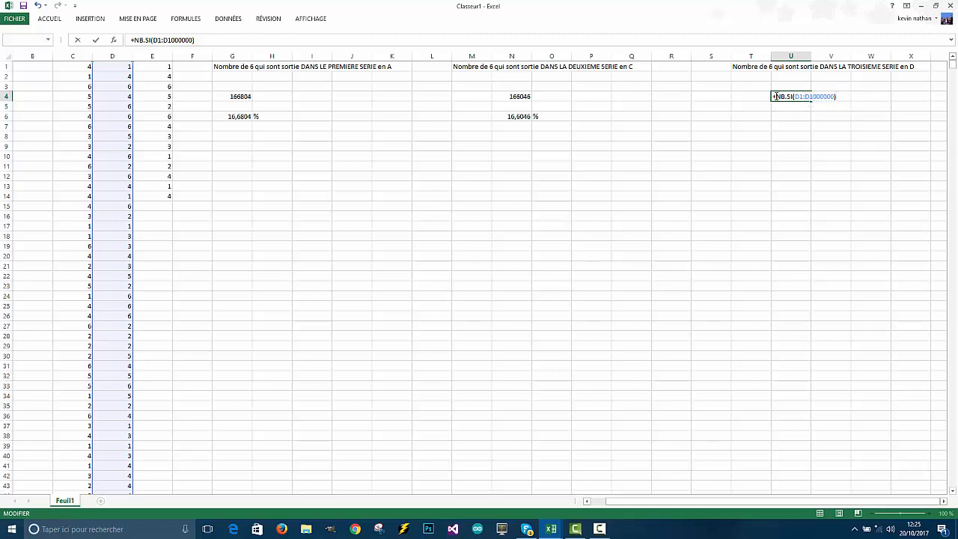
pyautogui.press('BackSpace')
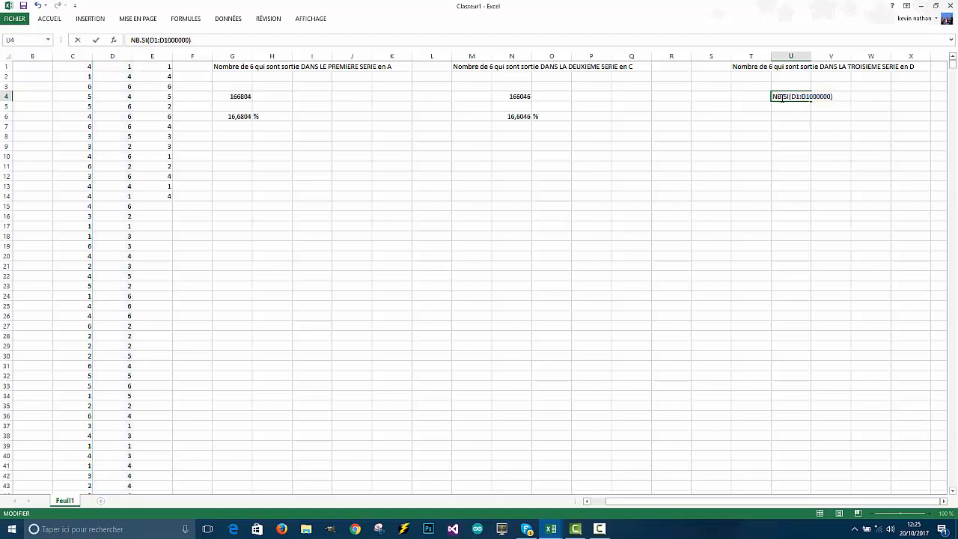
pyautogui.write('=')
pyautogui.click(844, 96)
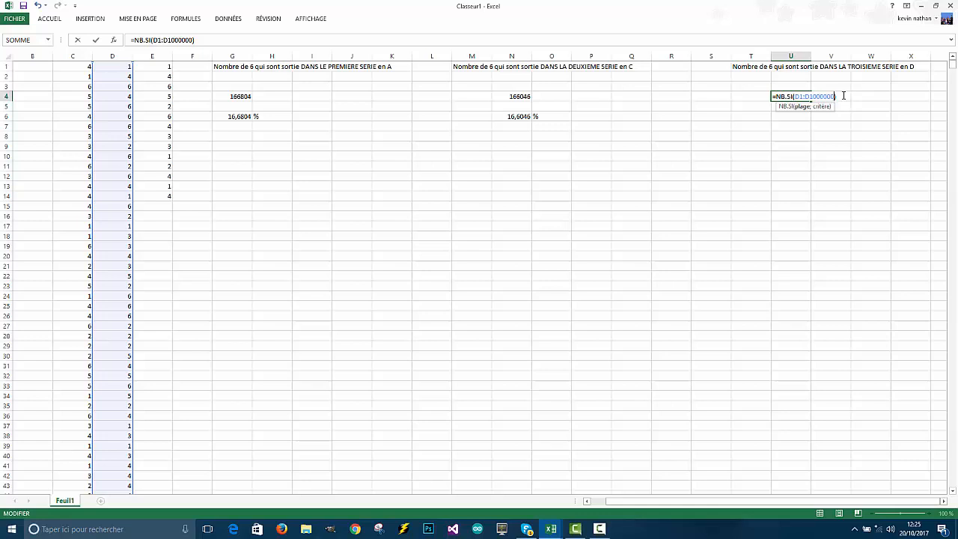
pyautogui.write(';6')
pyautogui.press('Return')
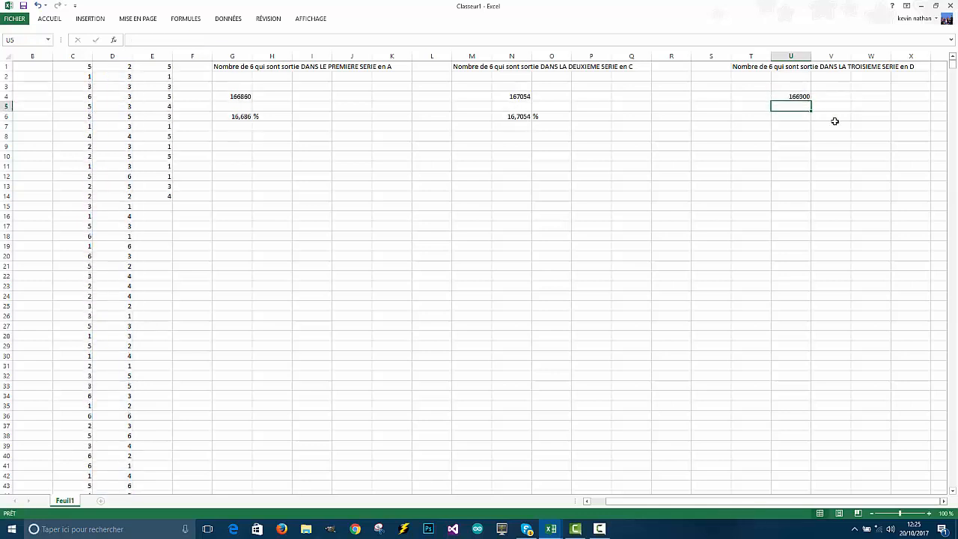
# Step: Calculate the third series' percentage of sixes in U6 with the formula =U4*100/1000000
pyautogui.click(789, 117)
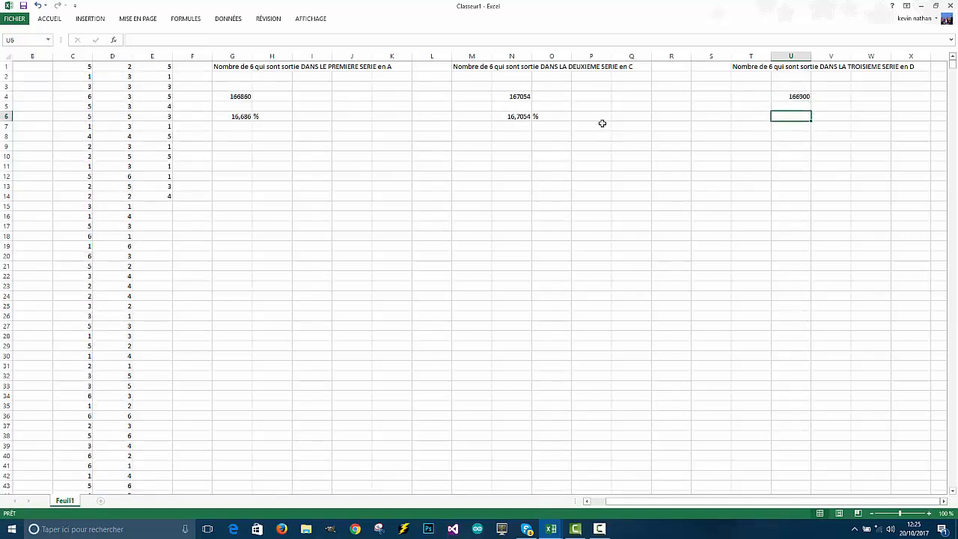
pyautogui.doubleClick(787, 118)
pyautogui.write('=')
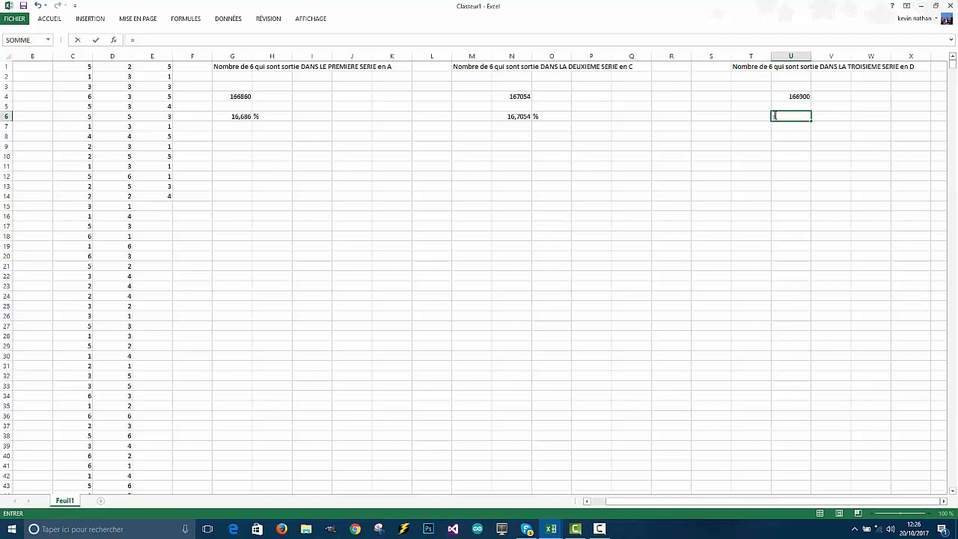
pyautogui.click(801, 96)
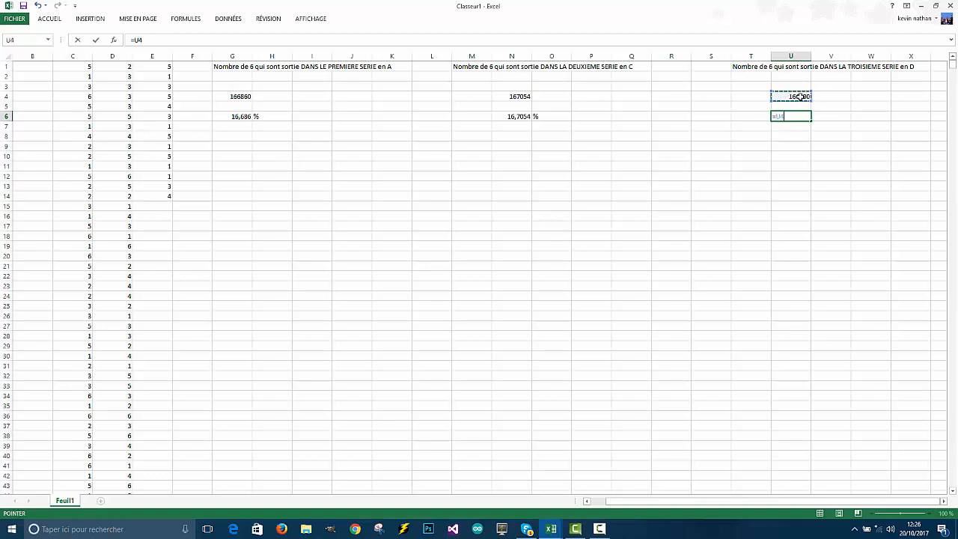
pyautogui.write('*100')
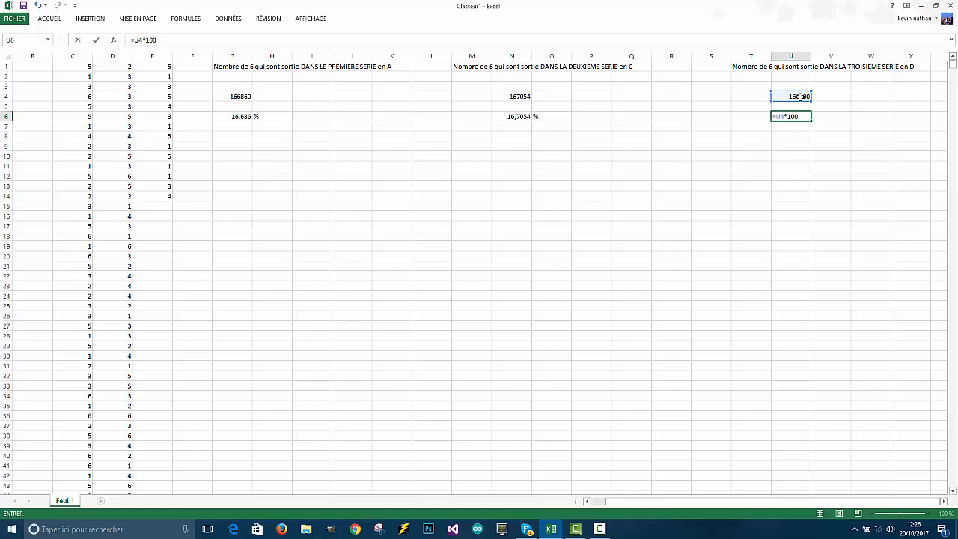
pyautogui.write('/1000')
pyautogui.press('BackSpace')
pyautogui.press('BackSpace')
pyautogui.press('BackSpace')
pyautogui.write('00000')
pyautogui.press('Return')
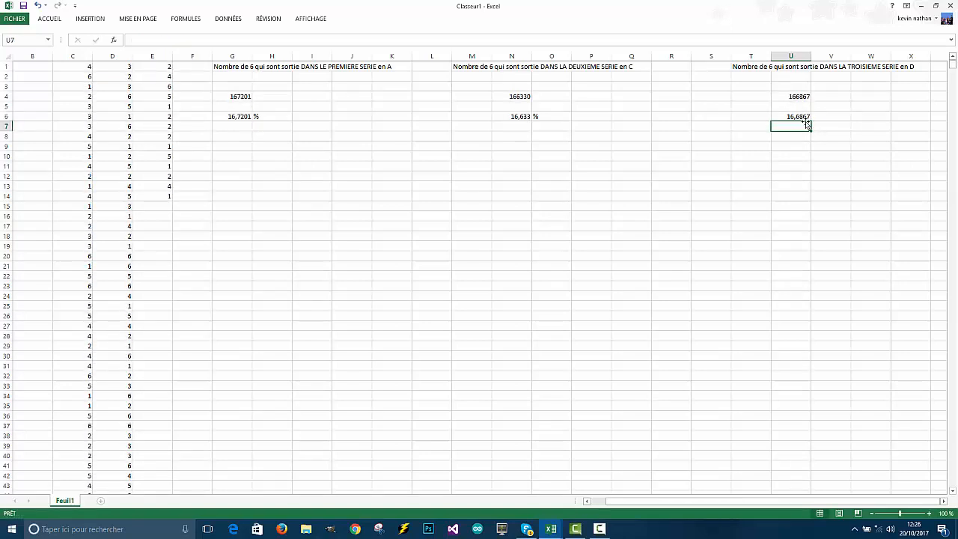
# Step: Label the third series' percentage with a % sign in V6
pyautogui.click(835, 116)
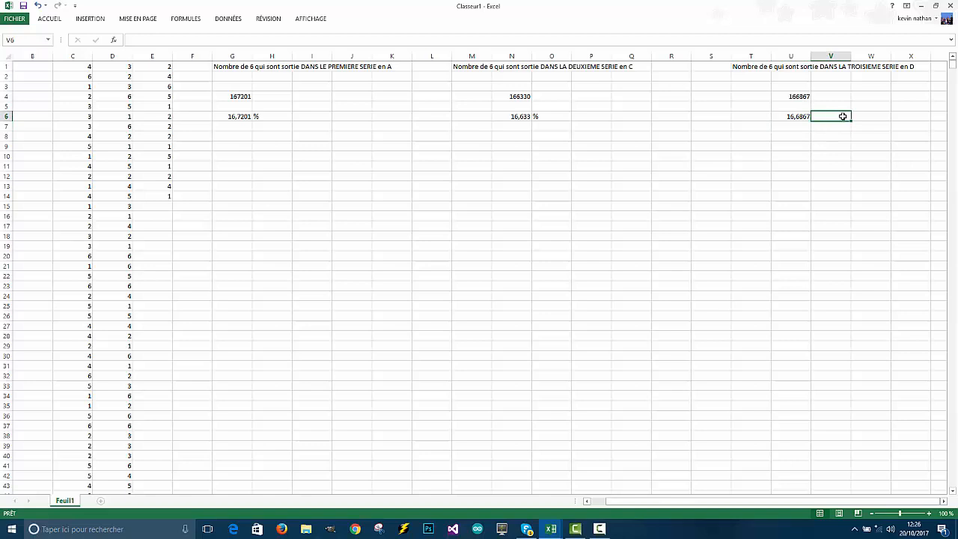
pyautogui.doubleClick(838, 117)
pyautogui.write('%')
pyautogui.press('Return')
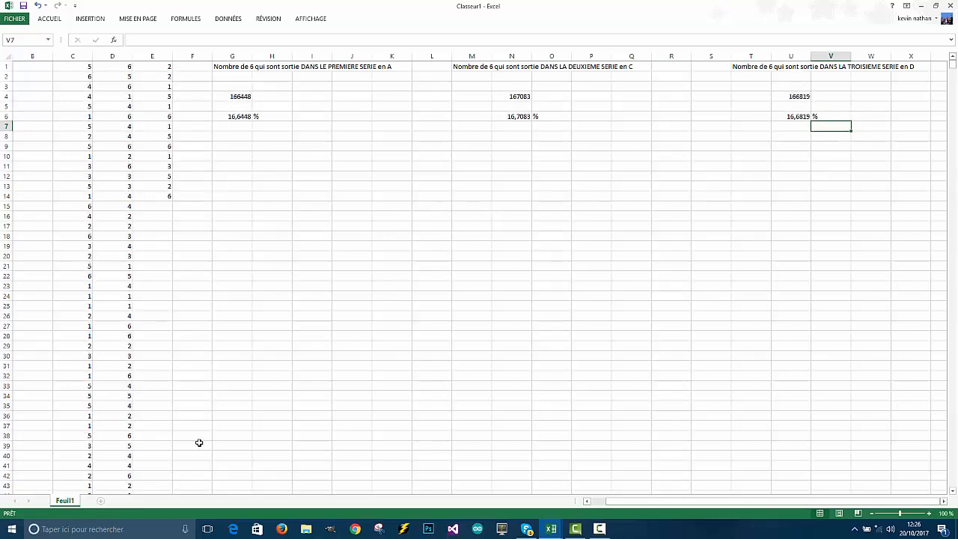
# Step: Write the average formula =MOYENNE(G6+N6+U6) in M12 using the three series' percentages
pyautogui.click(45, 245)
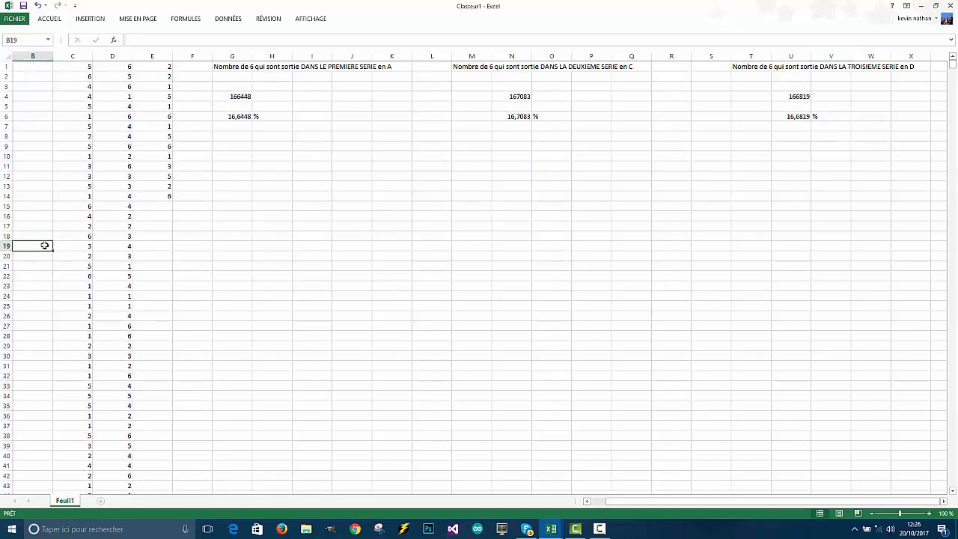
pyautogui.press('Left')
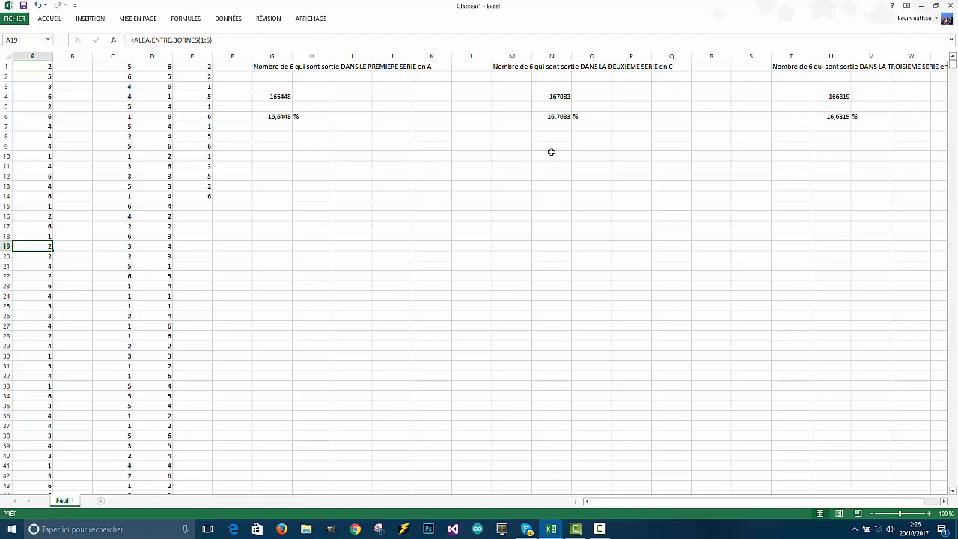
pyautogui.doubleClick(514, 175)
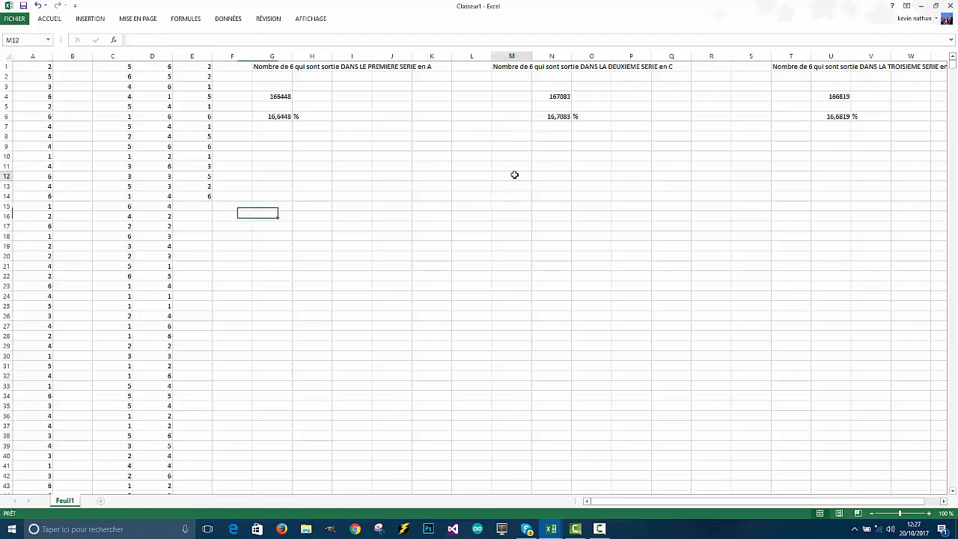
pyautogui.write('+')
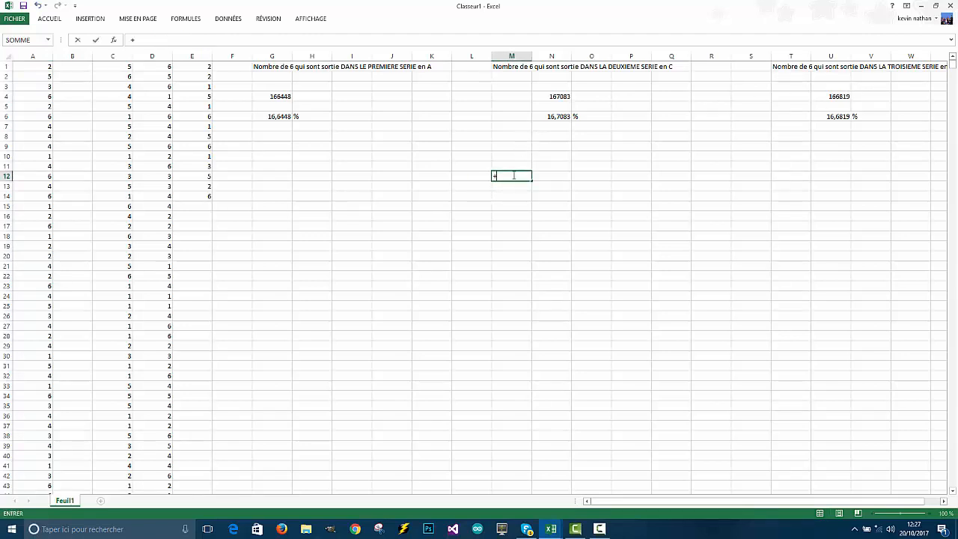
pyautogui.press('BackSpace')
pyautogui.write('=mo')
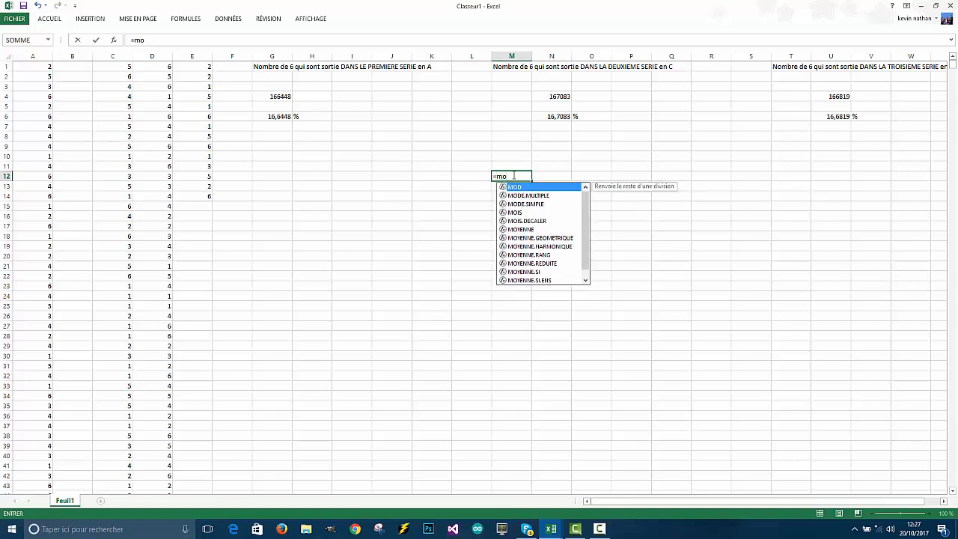
pyautogui.click(524, 231)
pyautogui.doubleClick(523, 230)
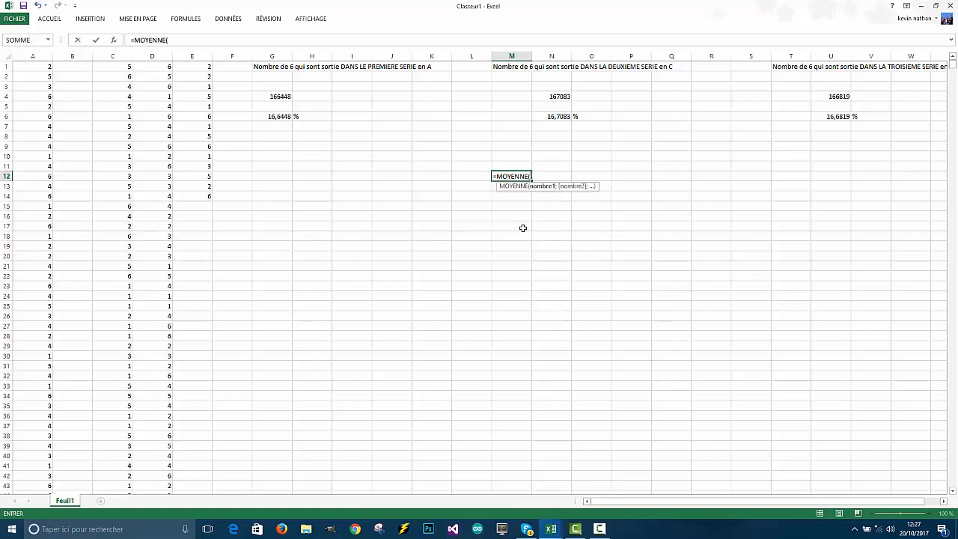
pyautogui.click(277, 118)
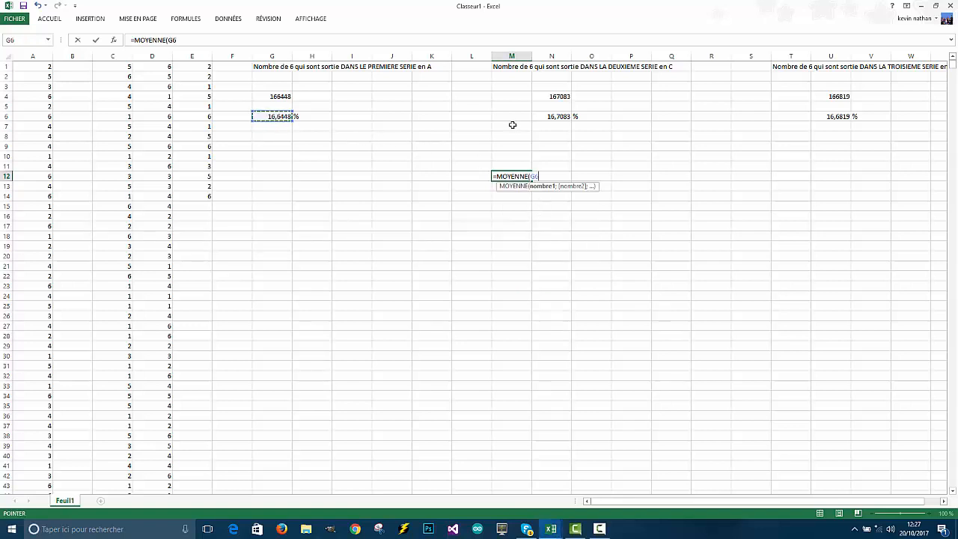
pyautogui.write('+')
pyautogui.click(558, 117)
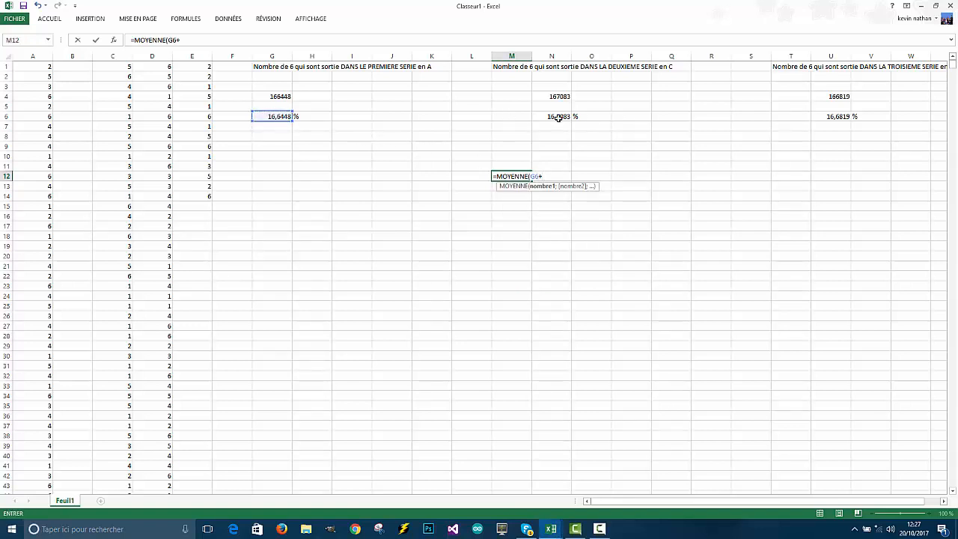
pyautogui.write('+')
pyautogui.click(838, 116)
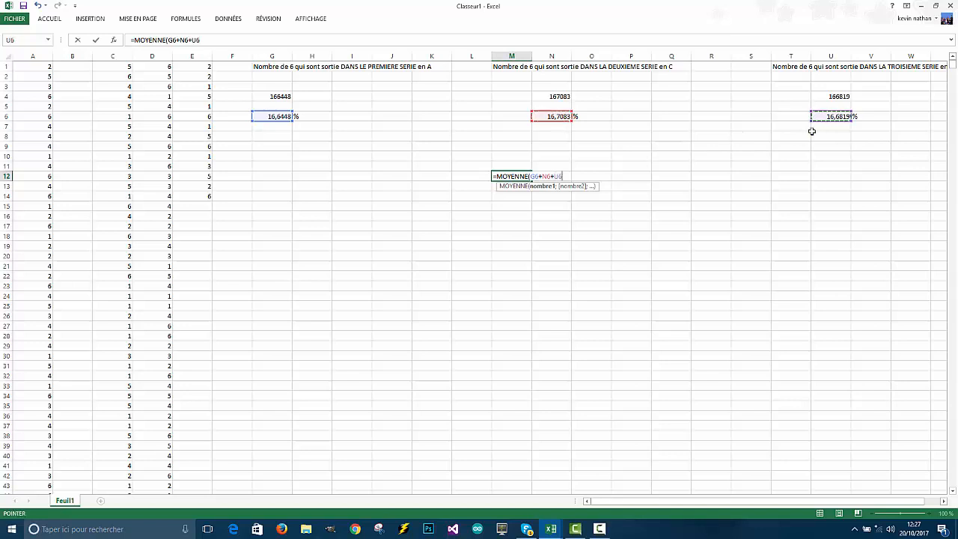
pyautogui.write(')')
pyautogui.press('Return')
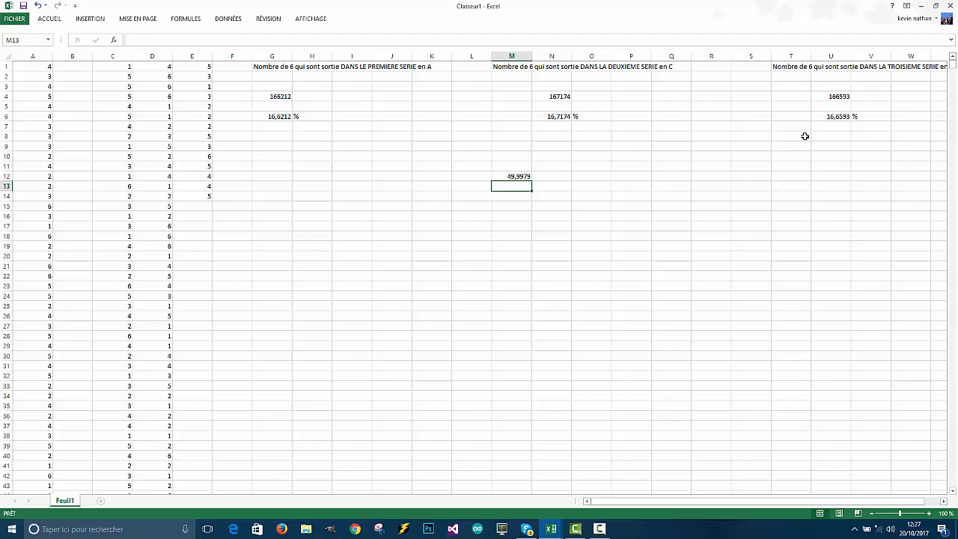
# Step: Enter an equals sign in each cell from O13 to O20 to recalculate the random rolls repeatedly
pyautogui.doubleClick(525, 176)
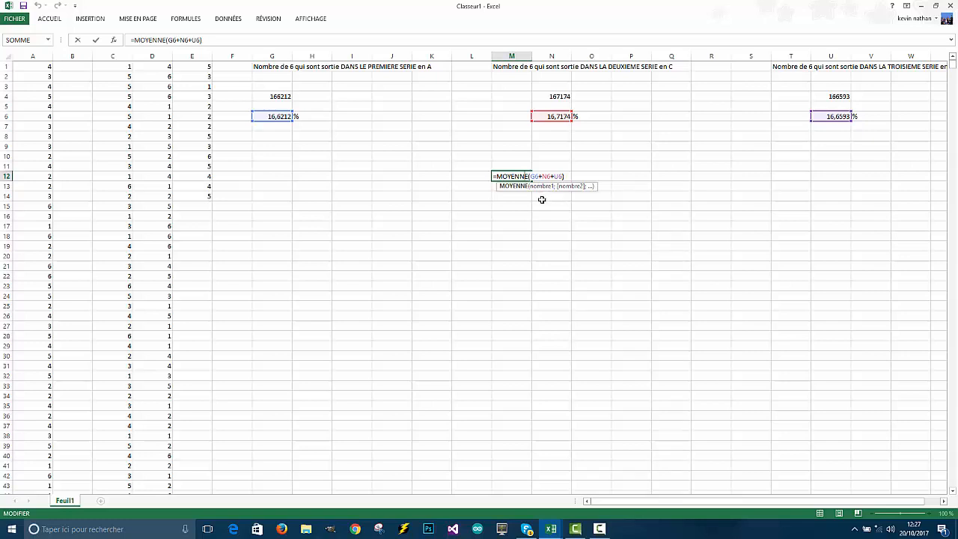
pyautogui.click(590, 174)
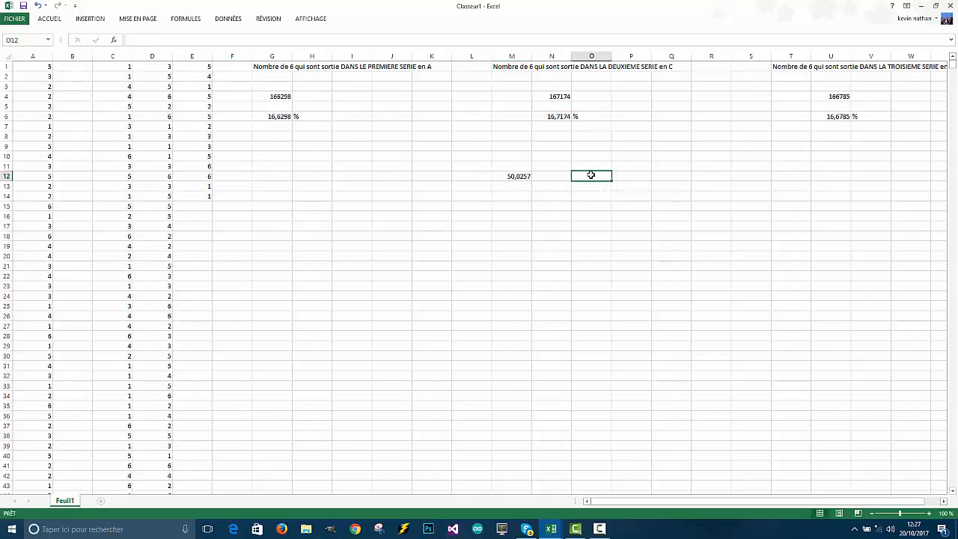
pyautogui.press('Return')
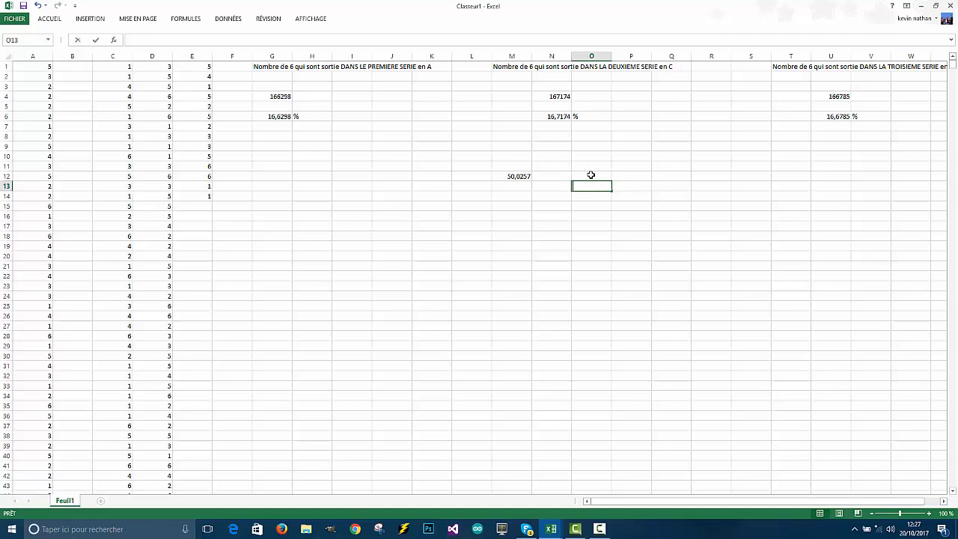
pyautogui.write('=')
pyautogui.press('Return')
pyautogui.write('=')
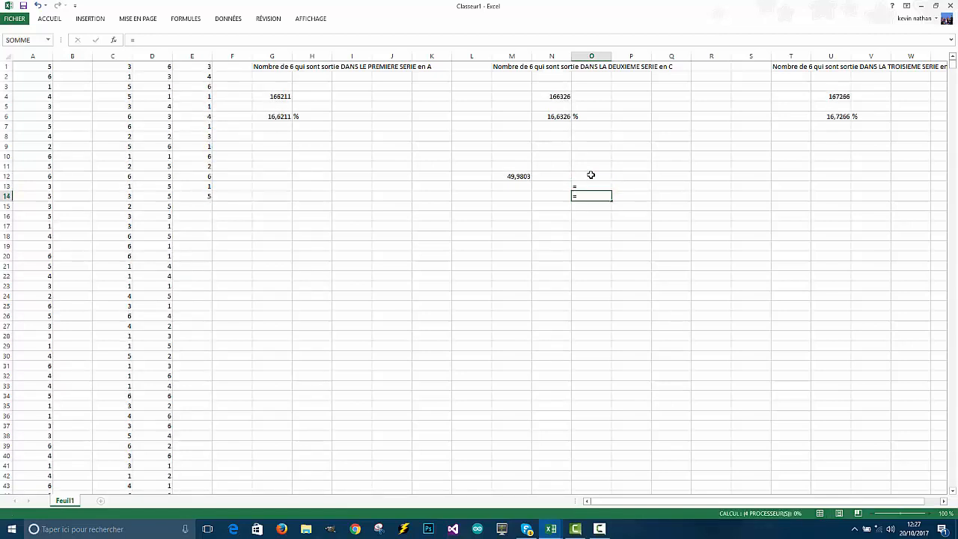
pyautogui.press('Return')
pyautogui.write('=')
pyautogui.press('Return')
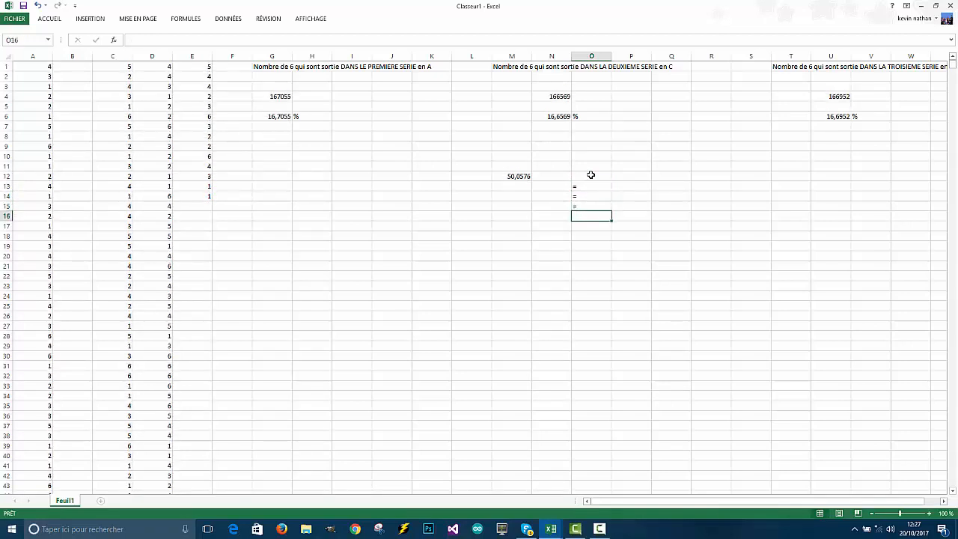
pyautogui.write('=')
pyautogui.press('Return')
pyautogui.write('=')
pyautogui.press('Return')
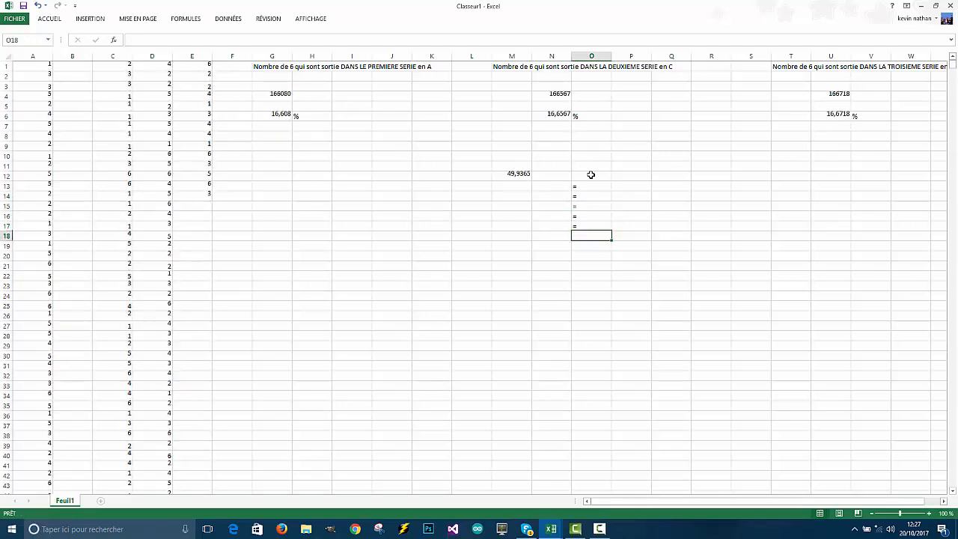
pyautogui.write('=')
pyautogui.press('Return')
pyautogui.write('=')
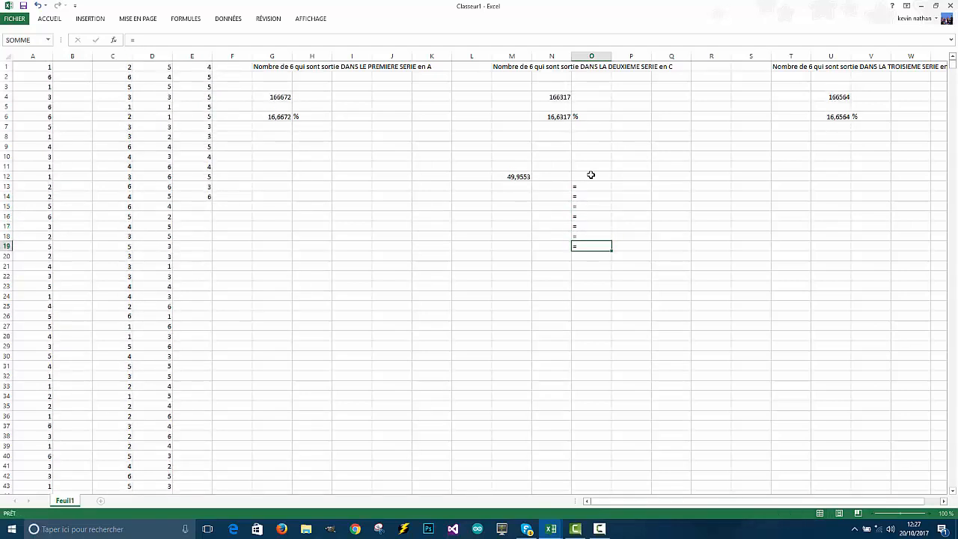
pyautogui.press('Return')
pyautogui.write('=')
pyautogui.press('Return')
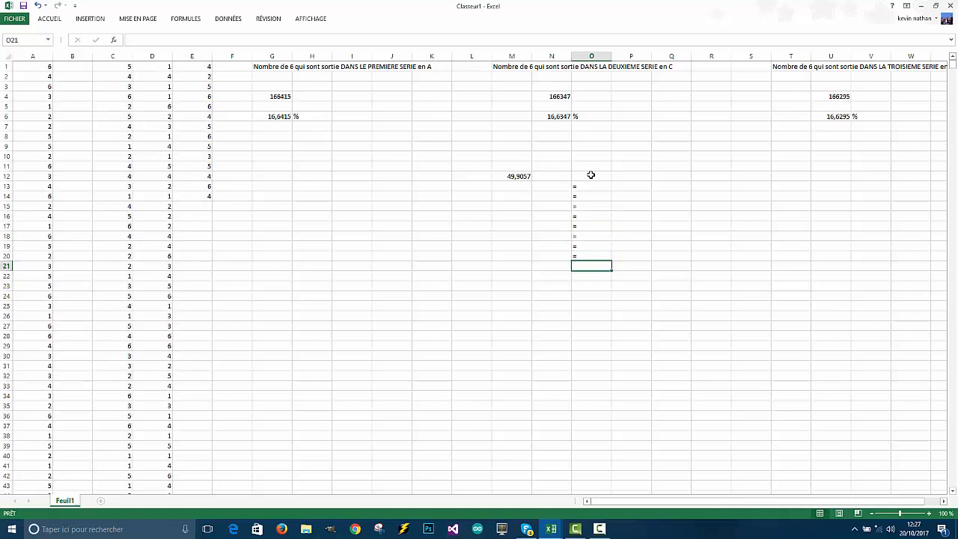
# Step: Clear the equals signs from cells O20 up to O13
pyautogui.doubleClick(596, 256)
pyautogui.press('BackSpace')
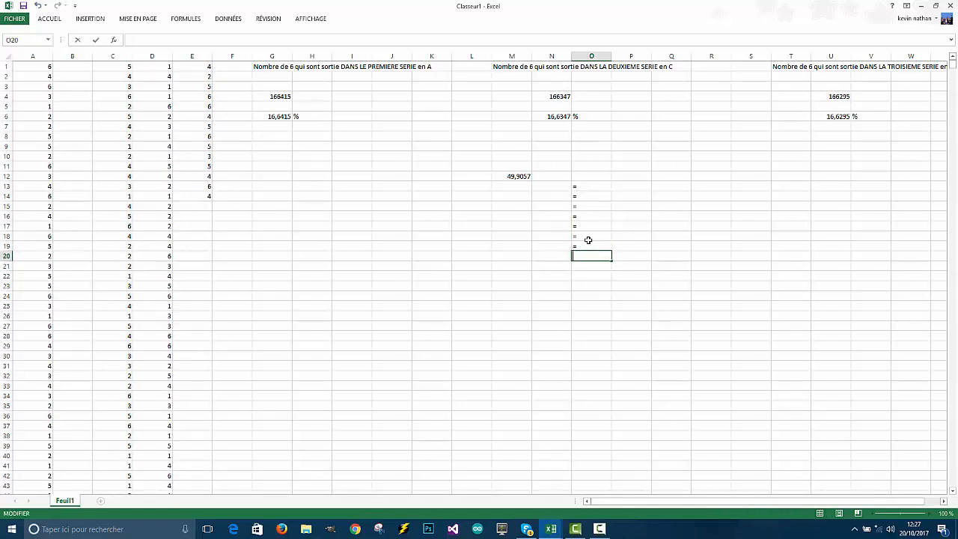
pyautogui.doubleClick(585, 245)
pyautogui.press('BackSpace')
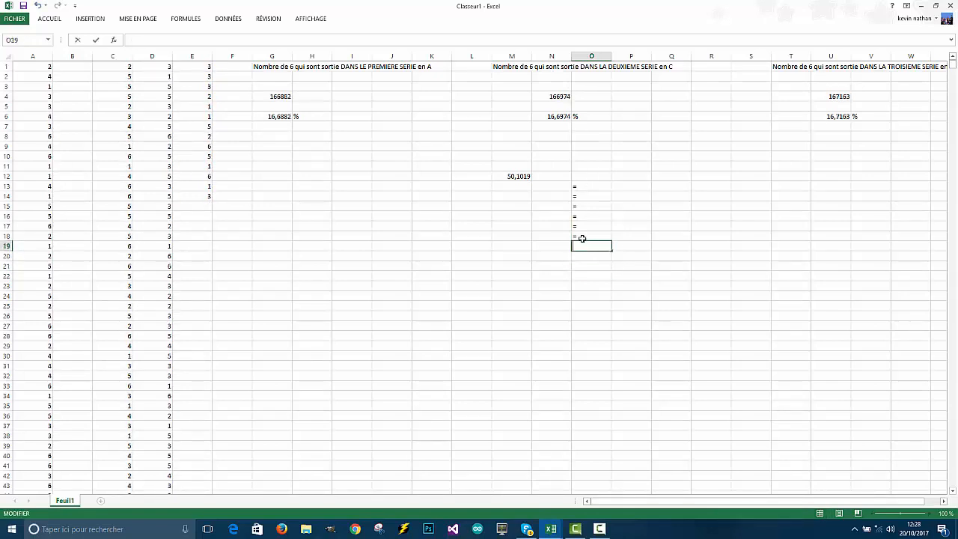
pyautogui.click(585, 236)
pyautogui.click(584, 221)
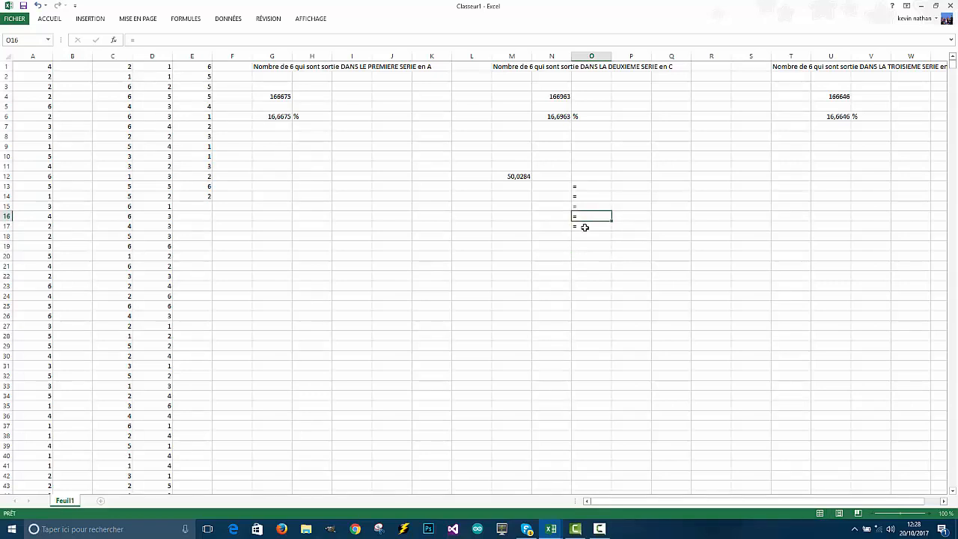
pyautogui.doubleClick(586, 226)
pyautogui.press('BackSpace')
pyautogui.click(582, 216)
pyautogui.doubleClick(582, 217)
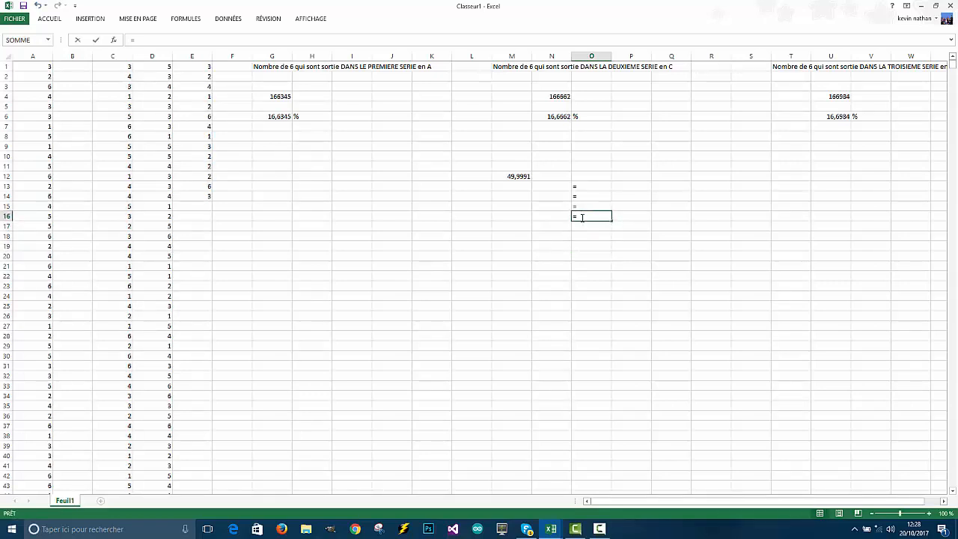
pyautogui.press('BackSpace')
pyautogui.doubleClick(585, 204)
pyautogui.press('BackSpace')
pyautogui.doubleClick(585, 197)
pyautogui.press('BackSpace')
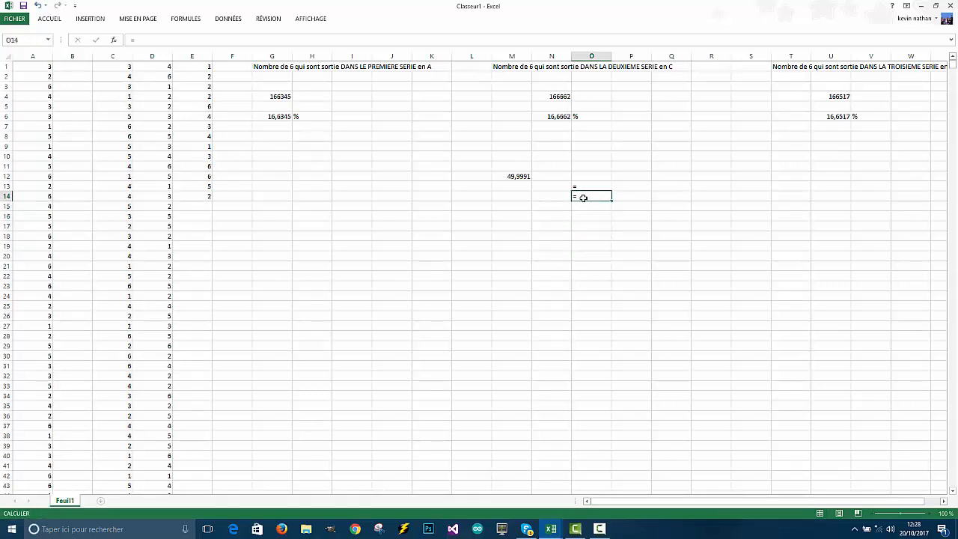
pyautogui.doubleClick(581, 187)
pyautogui.press('BackSpace')
# Step: Change the average formula in M12 to =MOYENNE(G4+N4+U4) so it uses the three series' counts of sixes
pyautogui.doubleClick(511, 177)
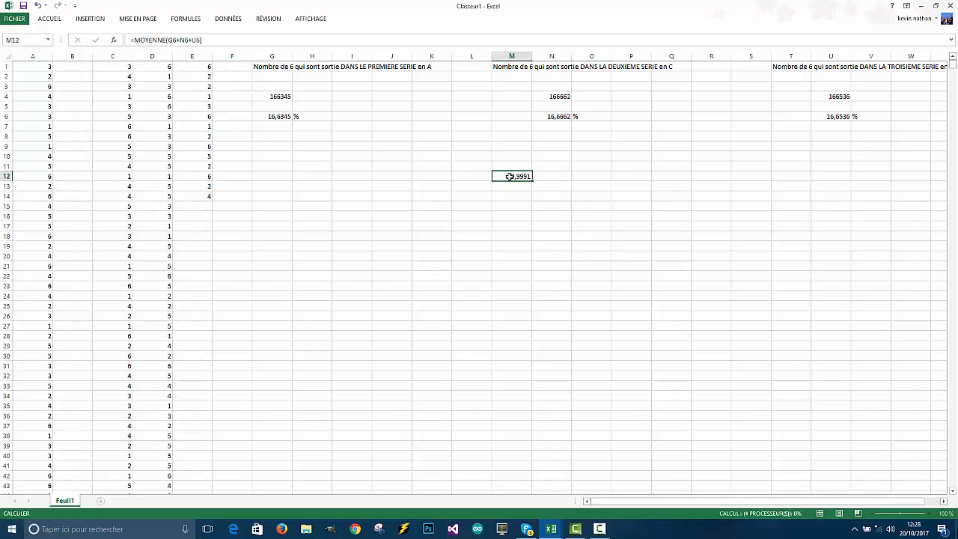
pyautogui.moveTo(564, 177); pyautogui.dragTo(532, 178)
pyautogui.press('BackSpace')
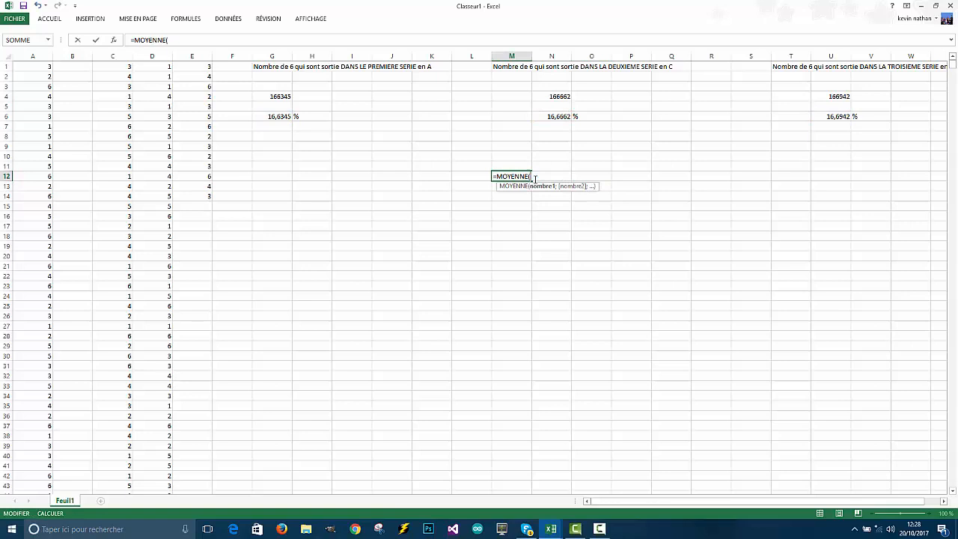
pyautogui.click(275, 96)
pyautogui.write('+')
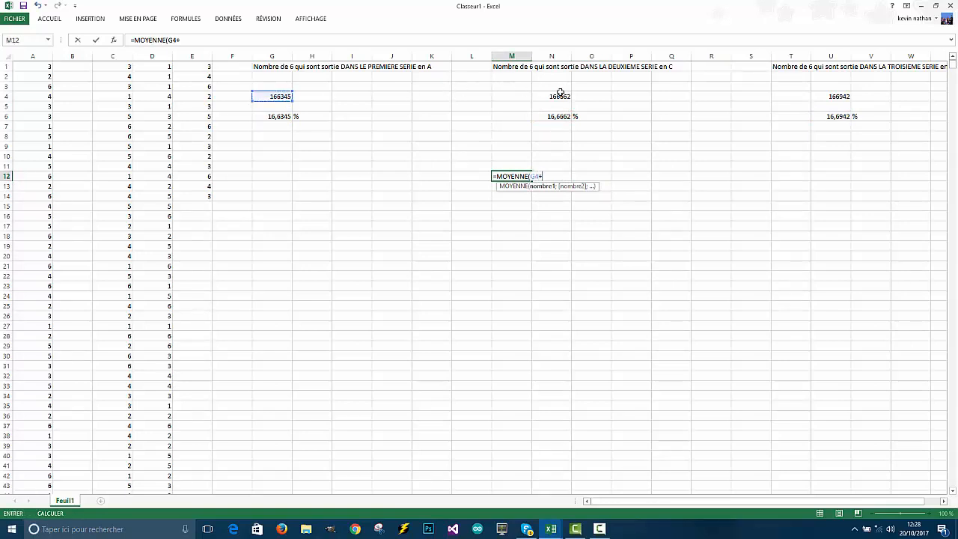
pyautogui.click(560, 96)
pyautogui.write('+')
pyautogui.click(844, 95)
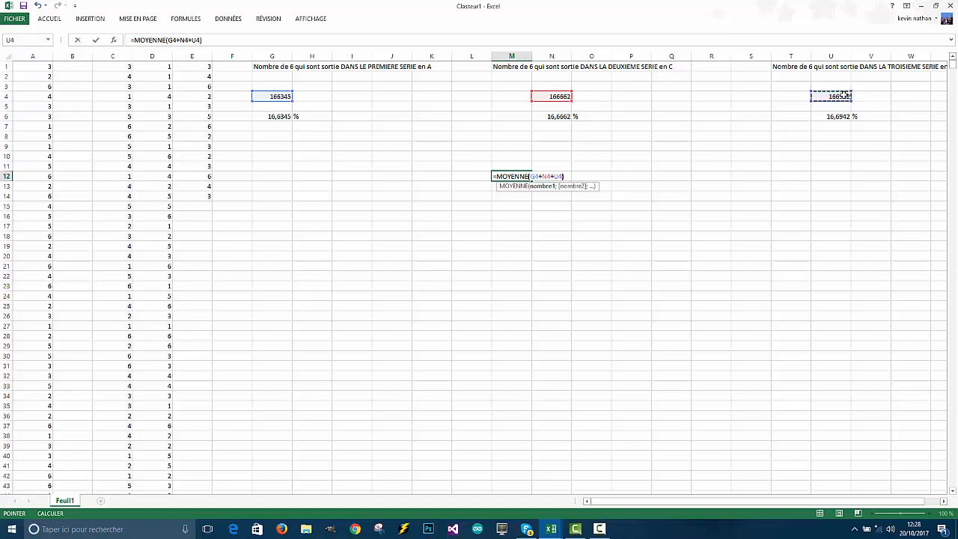
pyautogui.write(')')
pyautogui.press('Return')
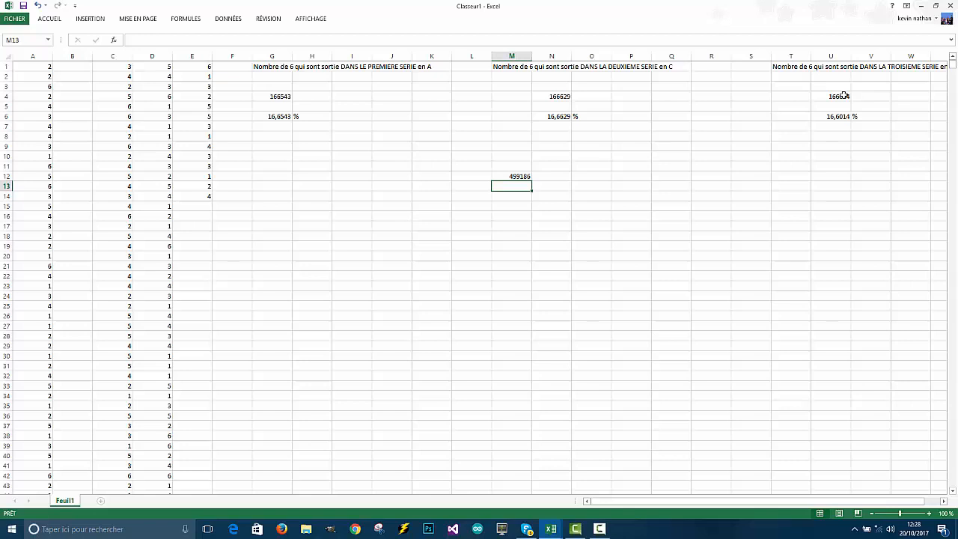
# Step: Recalculate the random rolls by re-entering the empty cell R11
pyautogui.press('Up')
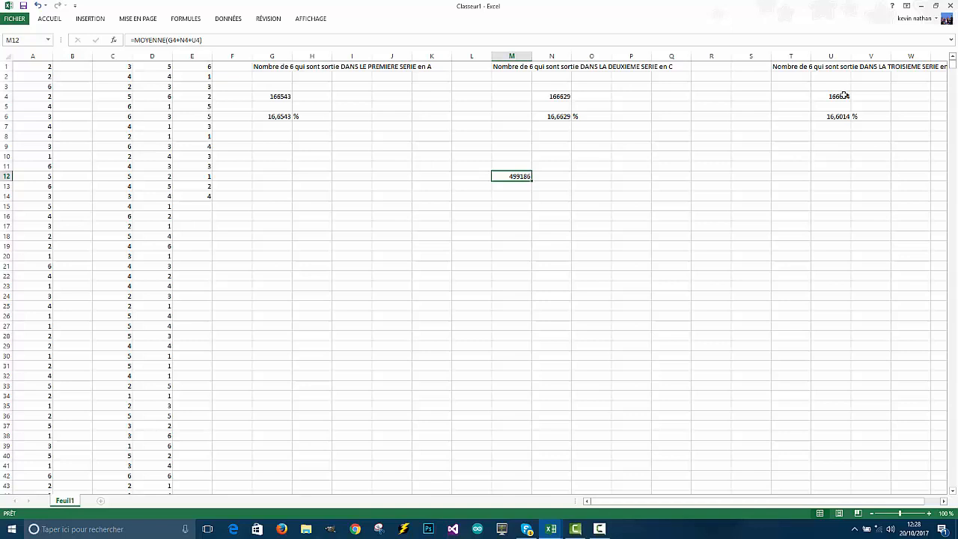
pyautogui.press('Up')
pyautogui.press('Right')
pyautogui.press('Right')
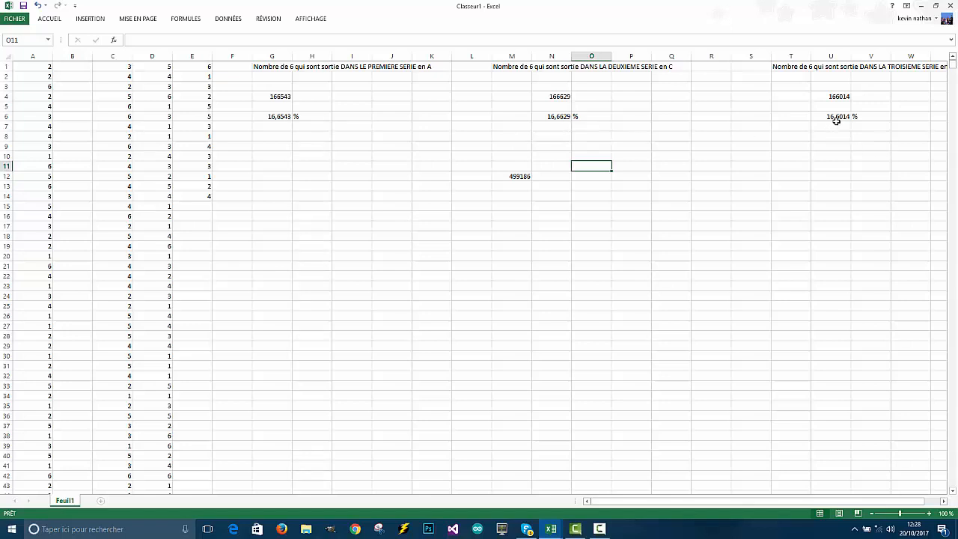
pyautogui.click(706, 166)
pyautogui.doubleClick(709, 165)
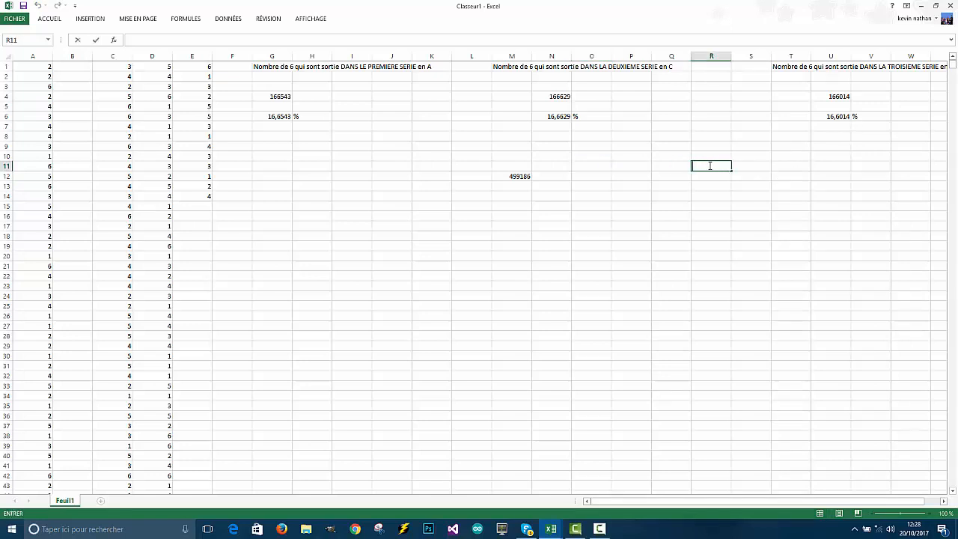
pyautogui.press('Return')
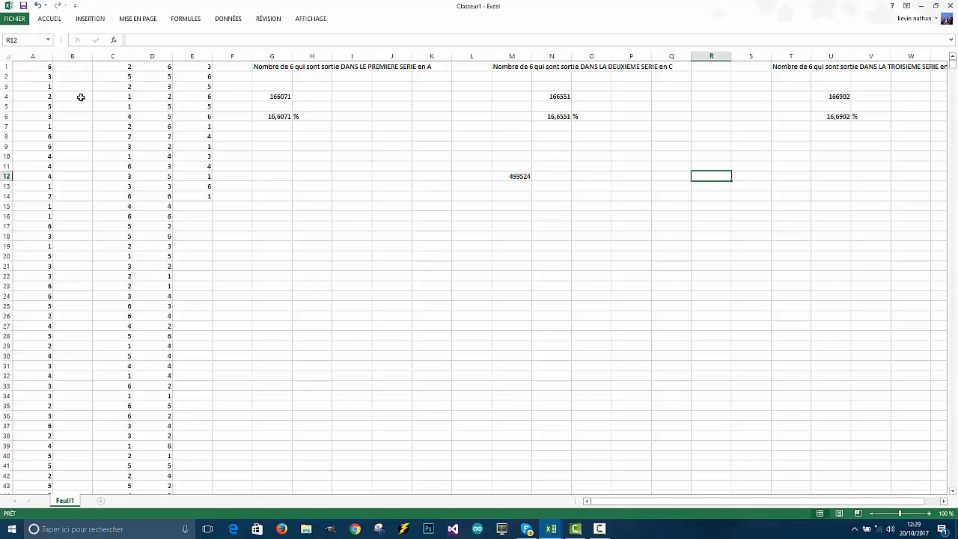
# Step: Add a division by 3 inside the average formula in M12
pyautogui.doubleClick(526, 176)
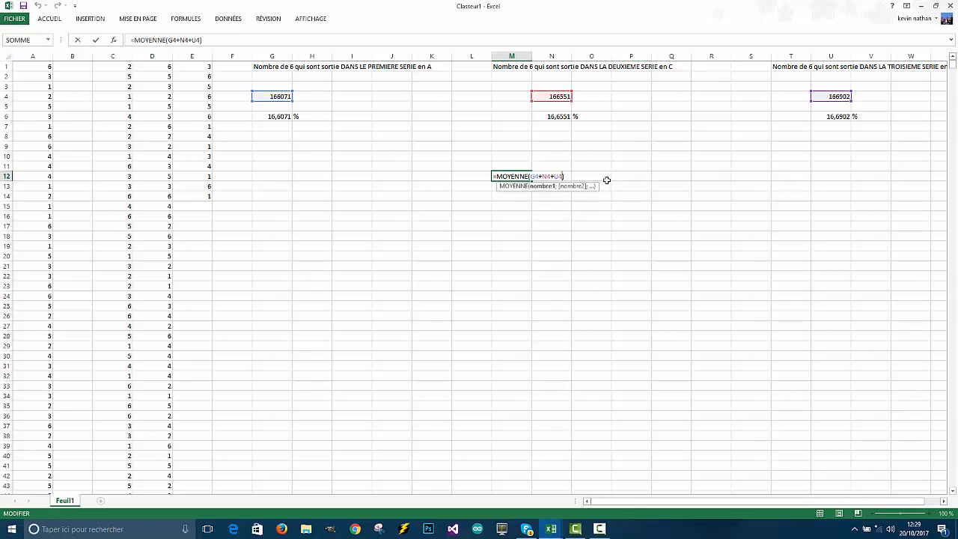
pyautogui.write('/3')
pyautogui.press('Return')
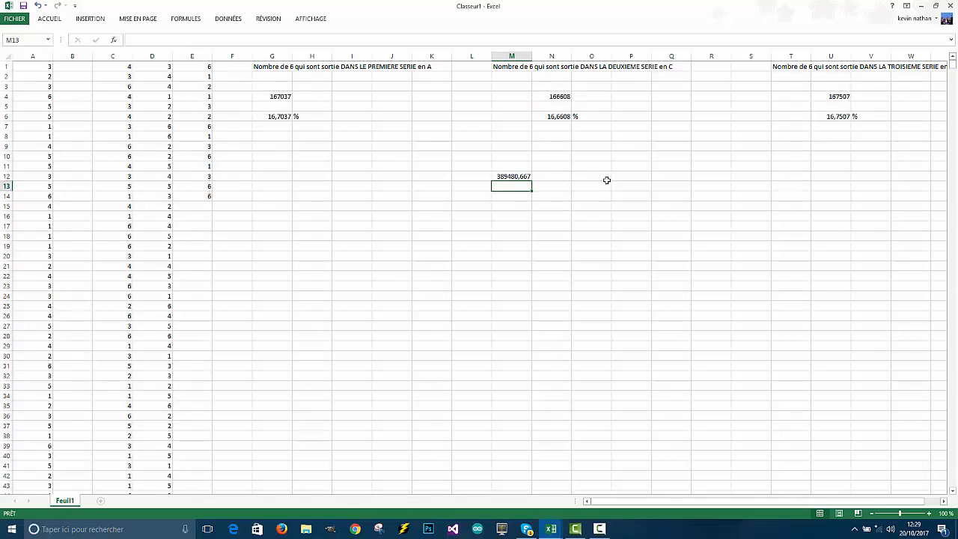
# Step: Clear the average formula from M12
pyautogui.doubleClick(514, 176)
pyautogui.moveTo(573, 176); pyautogui.dragTo(485, 176)
pyautogui.write(')')
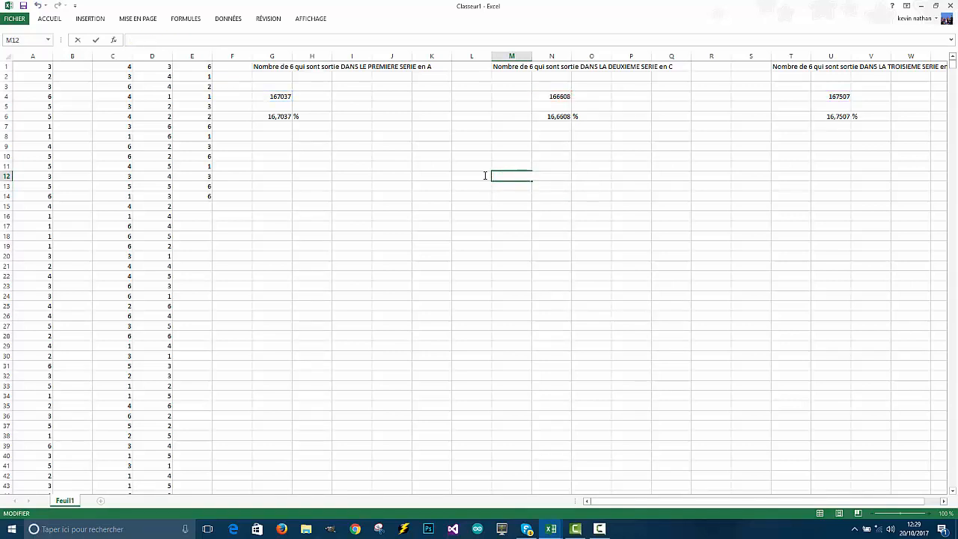
pyautogui.press('Return')
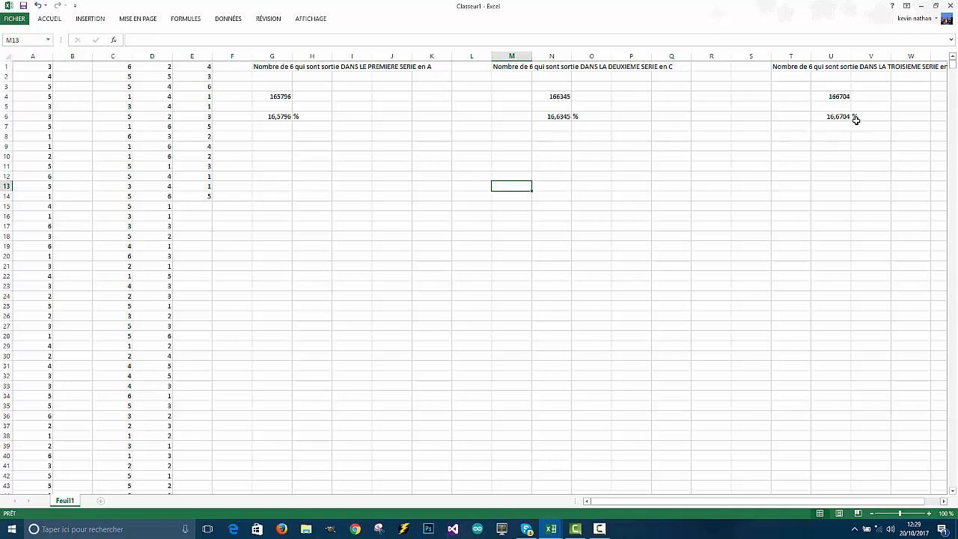
# Step: Recalculate the random rolls by re-entering the empty cell M13, and compare the three series' percentages in U6, N6 and G6
pyautogui.doubleClick(502, 186)
pyautogui.press('Return')
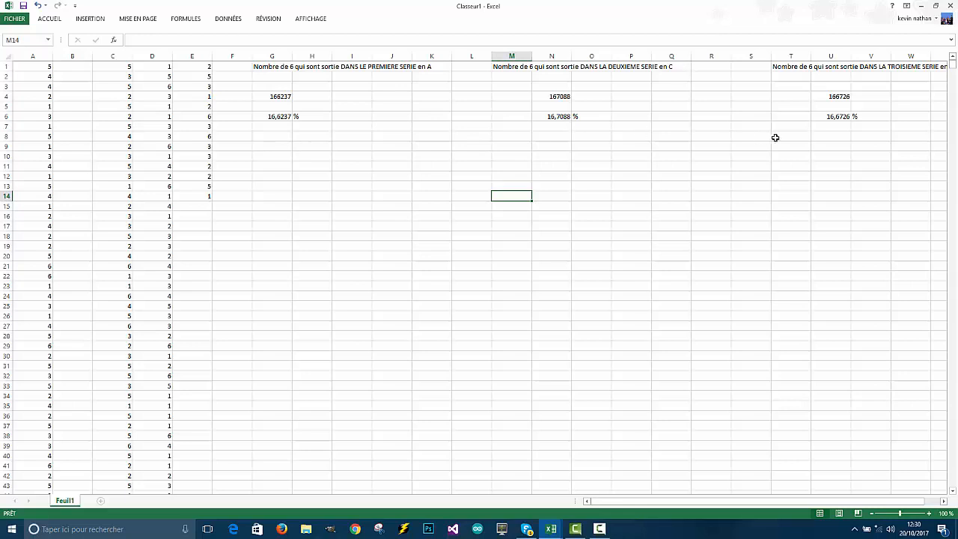
pyautogui.click(838, 116)
pyautogui.click(556, 116)
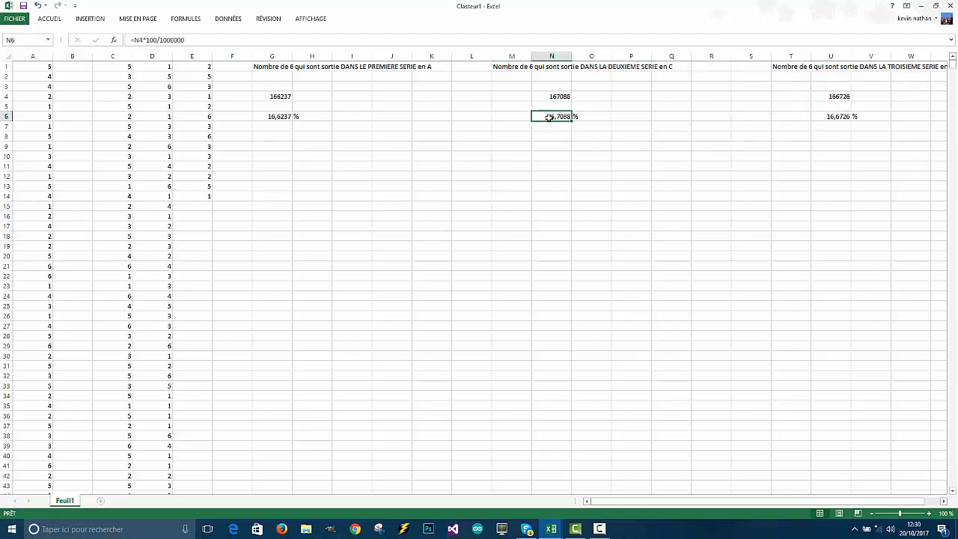
pyautogui.click(841, 117)
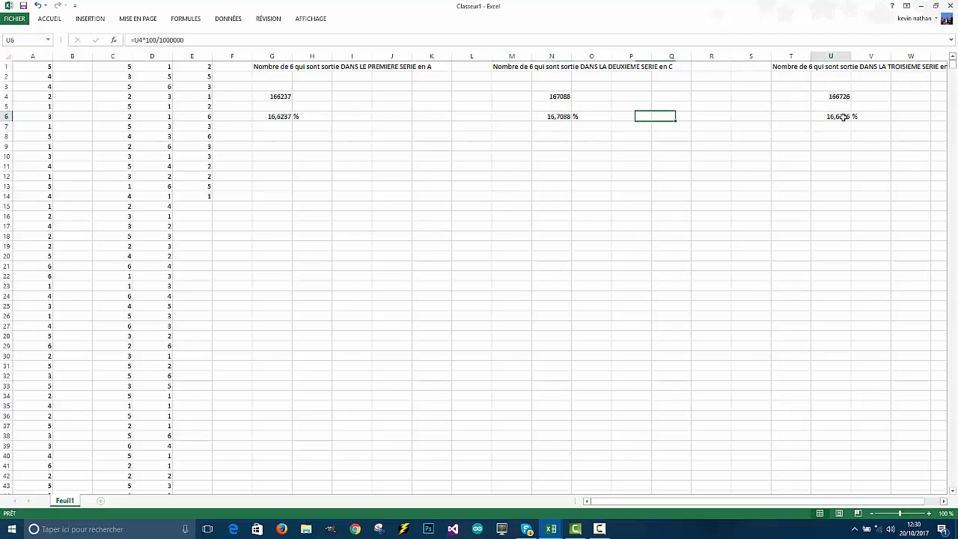
pyautogui.click(283, 118)
pyautogui.click(400, 168)
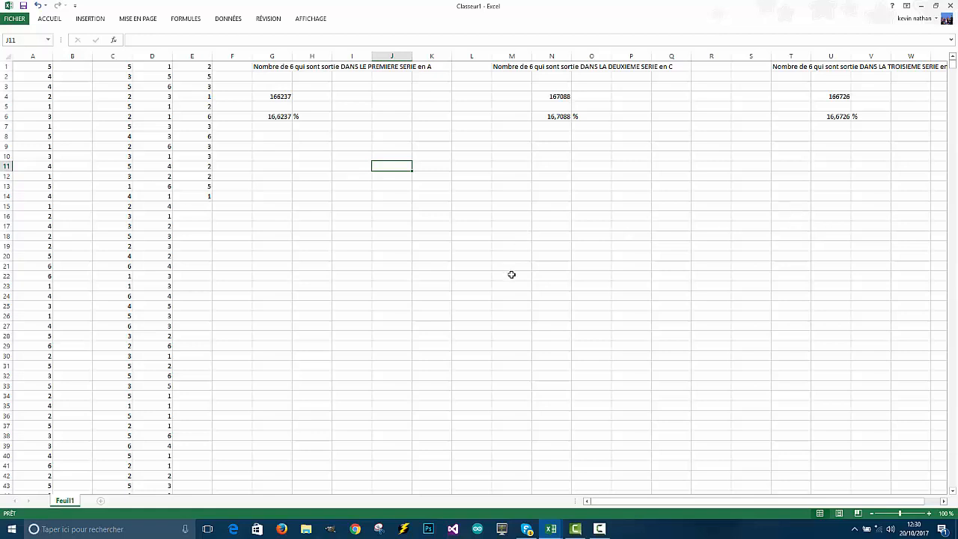
pyautogui.click(599, 528)
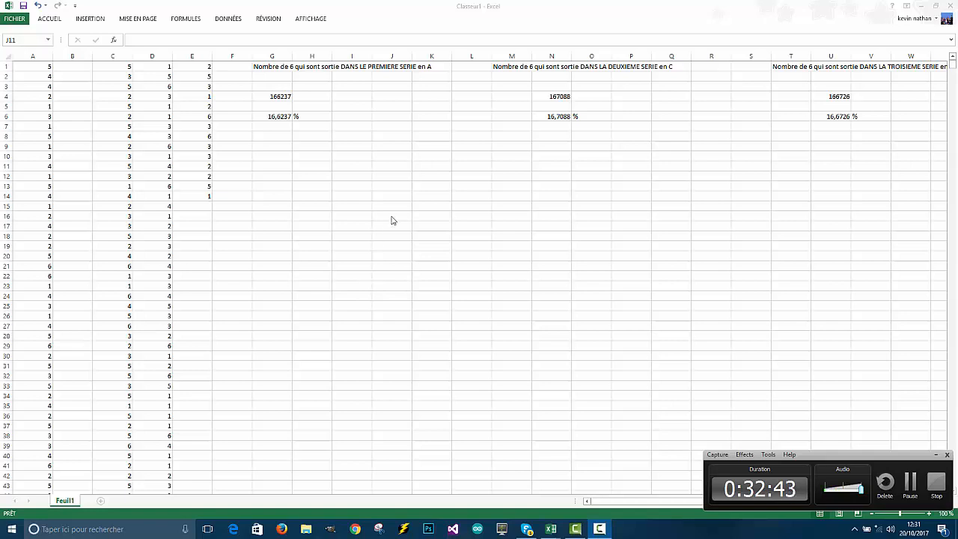
pyautogui.click(461, 7)
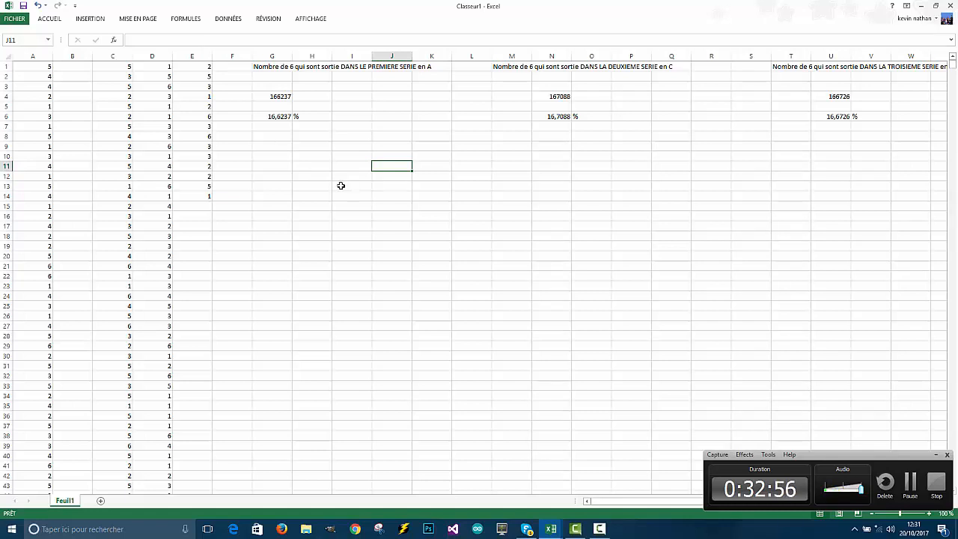
pyautogui.click(39, 65)
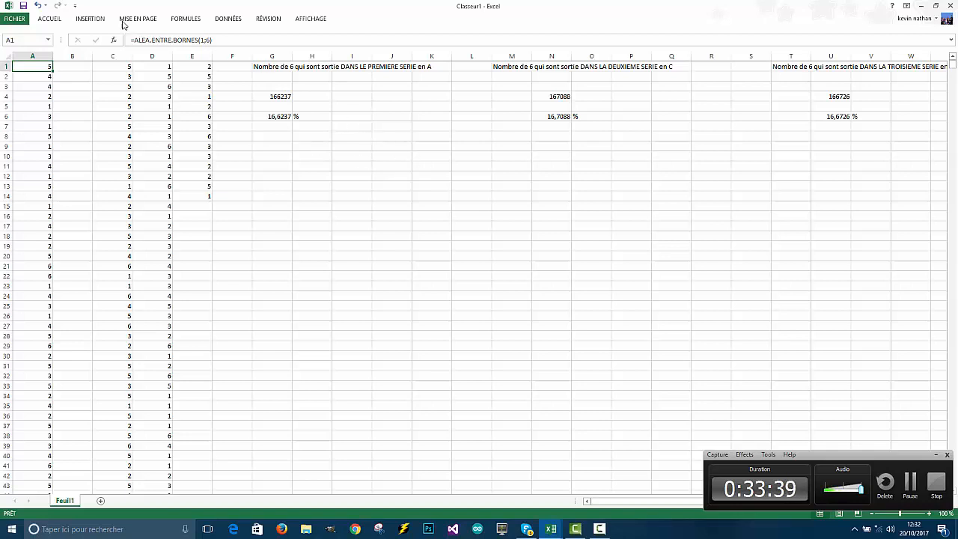
pyautogui.click(90, 18)
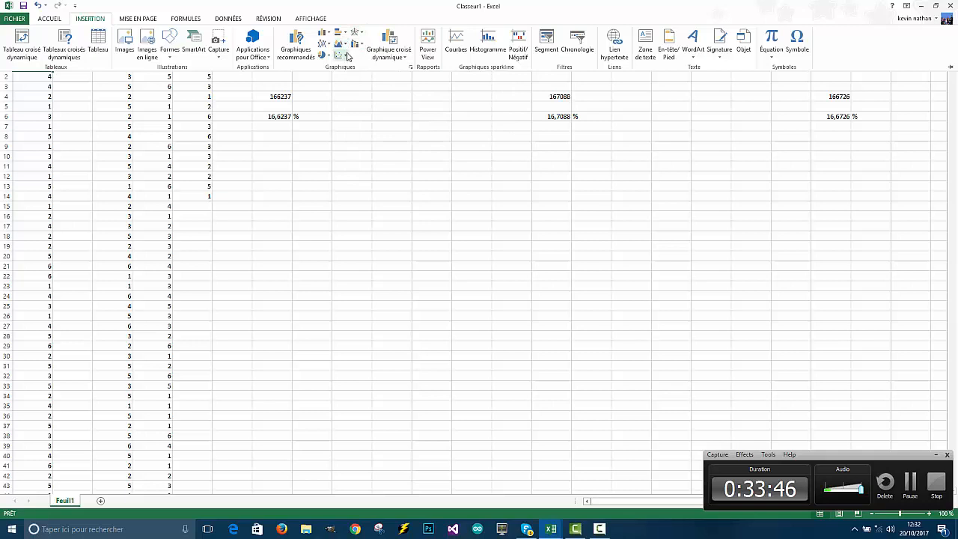
pyautogui.click(346, 57)
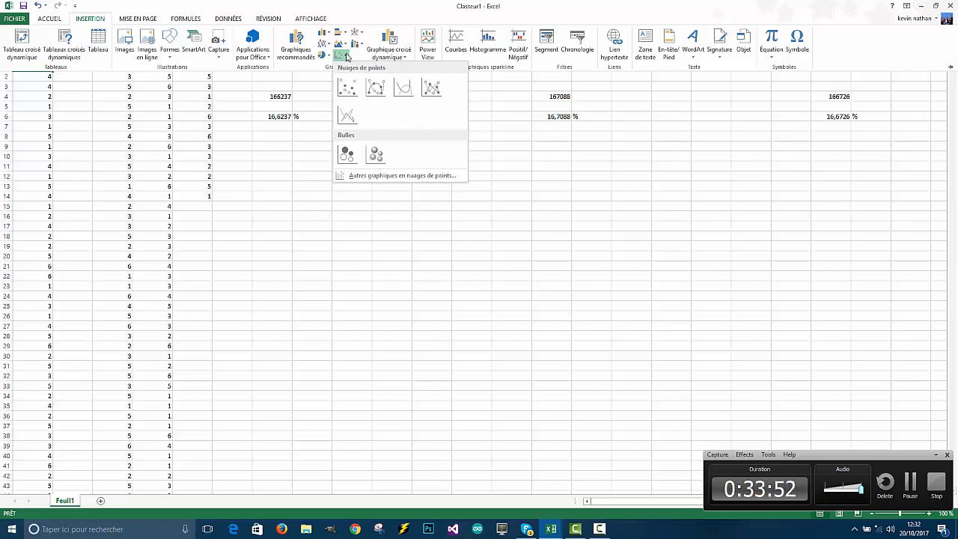
pyautogui.click(346, 57)
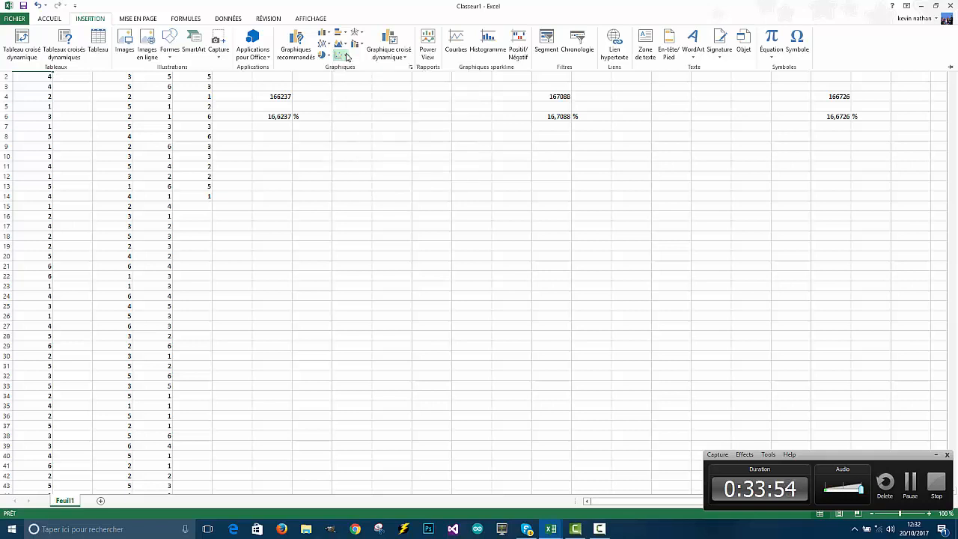
# Step: Try a markers-only scatter chart of the three series' counts of sixes in G4, N4 and U4, and delete the chart
pyautogui.click(284, 97)
pyautogui.click(285, 98)
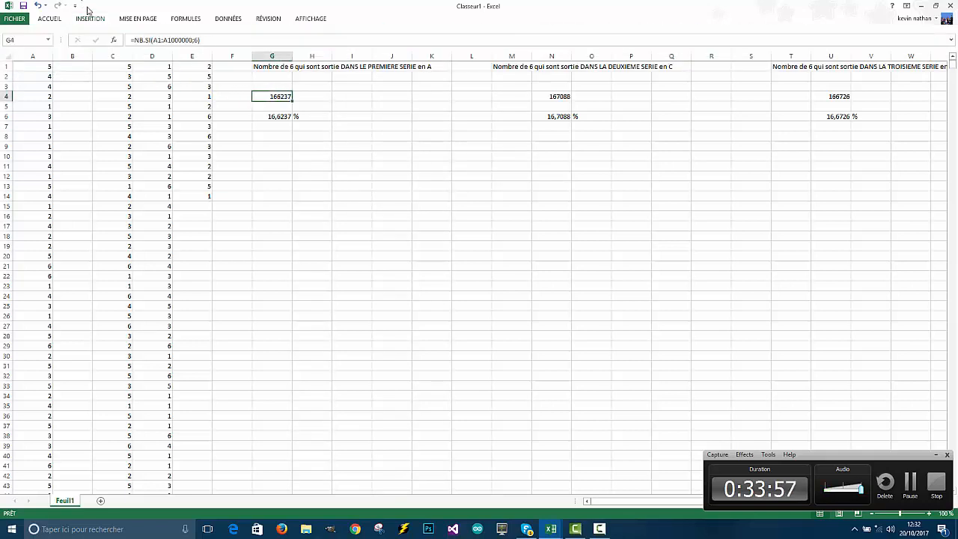
pyautogui.hotkey('ctrl', 'c')
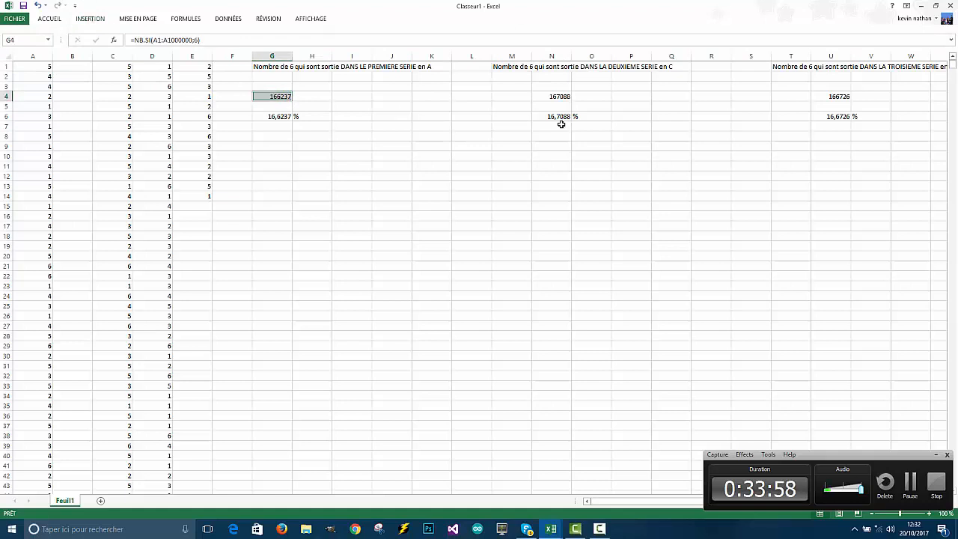
pyautogui.keyDown('ctrl'); pyautogui.click(558, 96); pyautogui.keyUp('ctrl')
pyautogui.keyDown('ctrl'); pyautogui.click(840, 96); pyautogui.keyUp('ctrl')
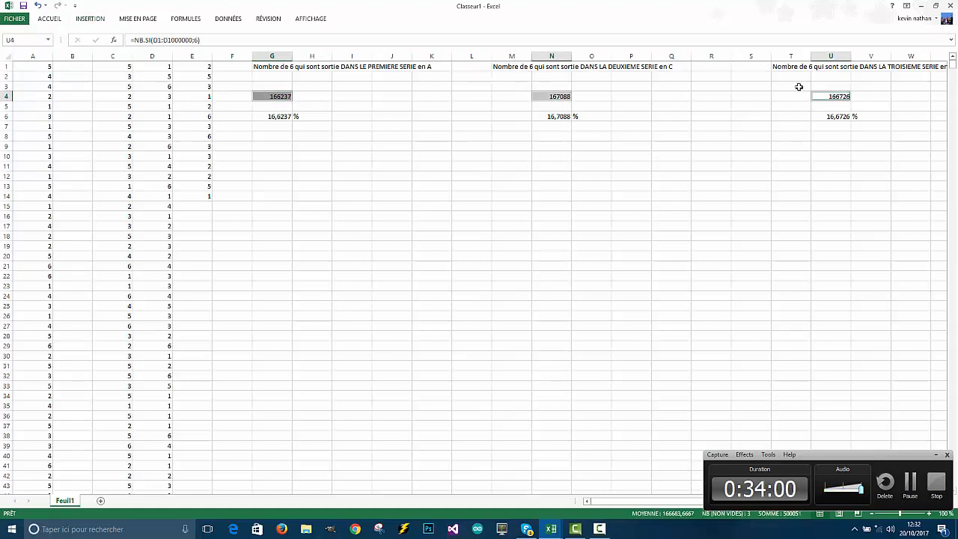
pyautogui.click(90, 18)
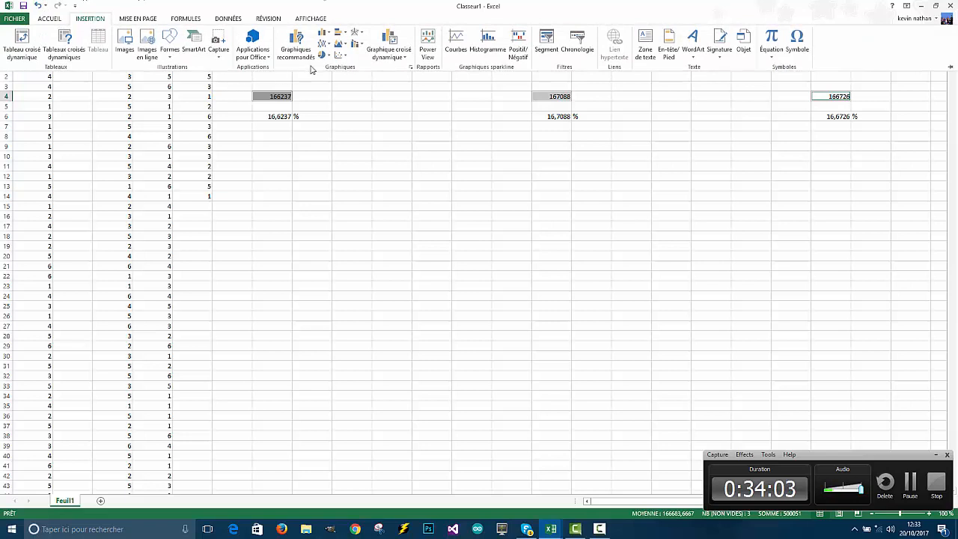
pyautogui.click(341, 54)
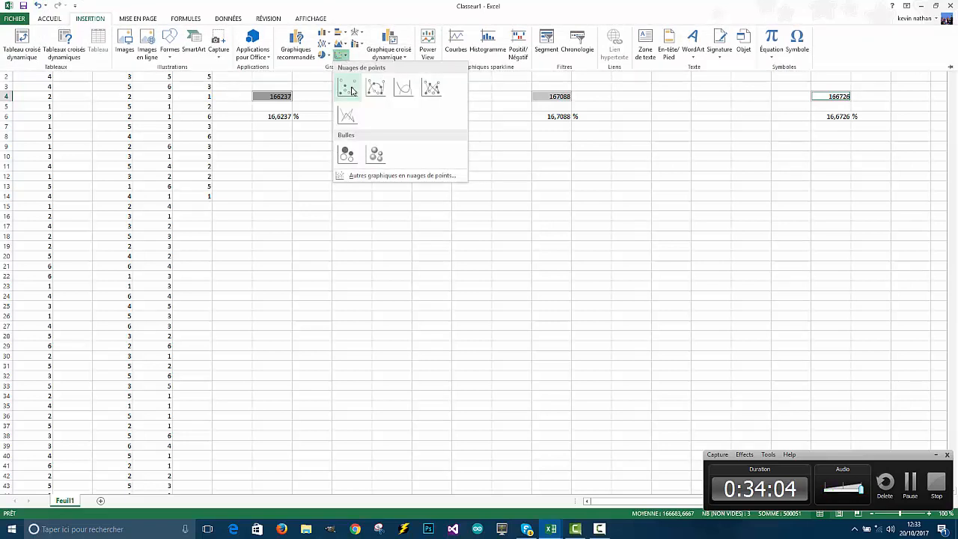
pyautogui.click(349, 89)
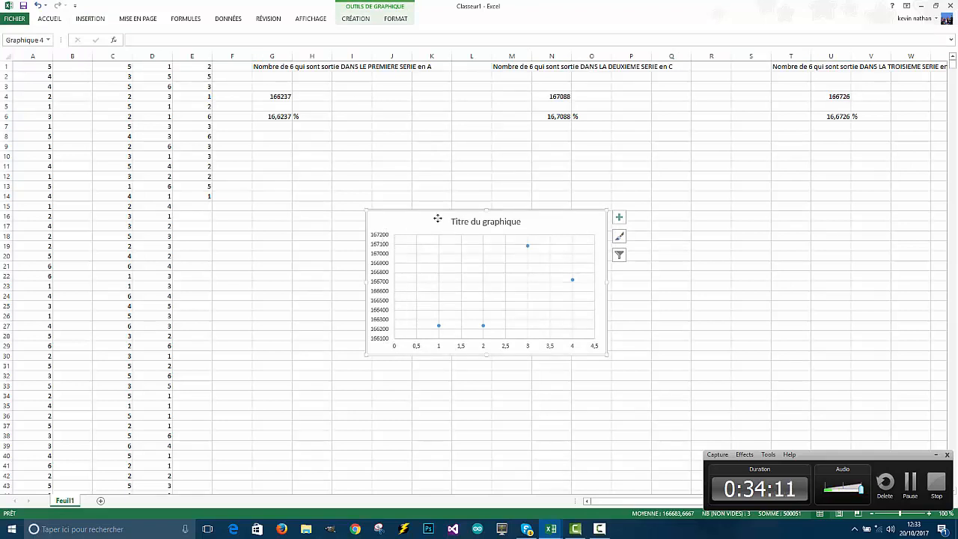
pyautogui.press('Delete')
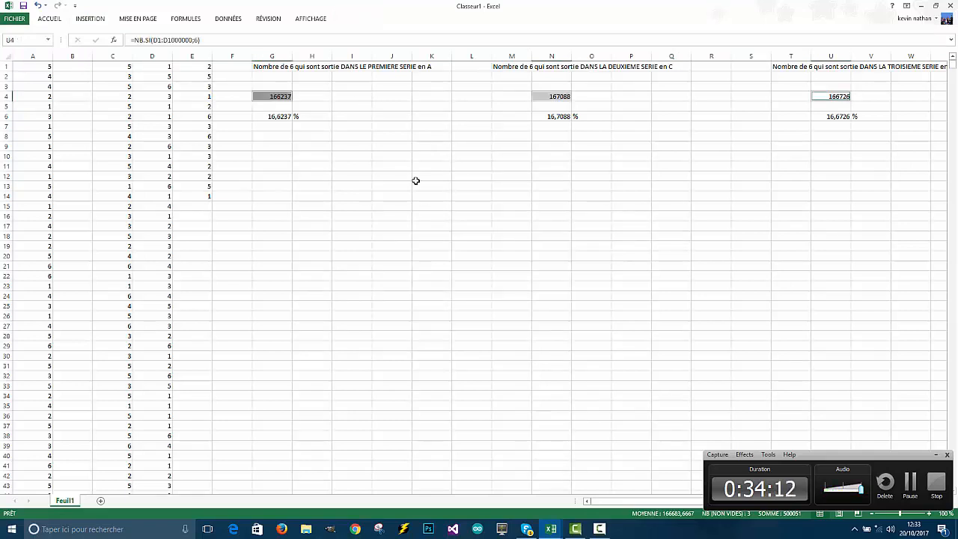
pyautogui.click(447, 185)
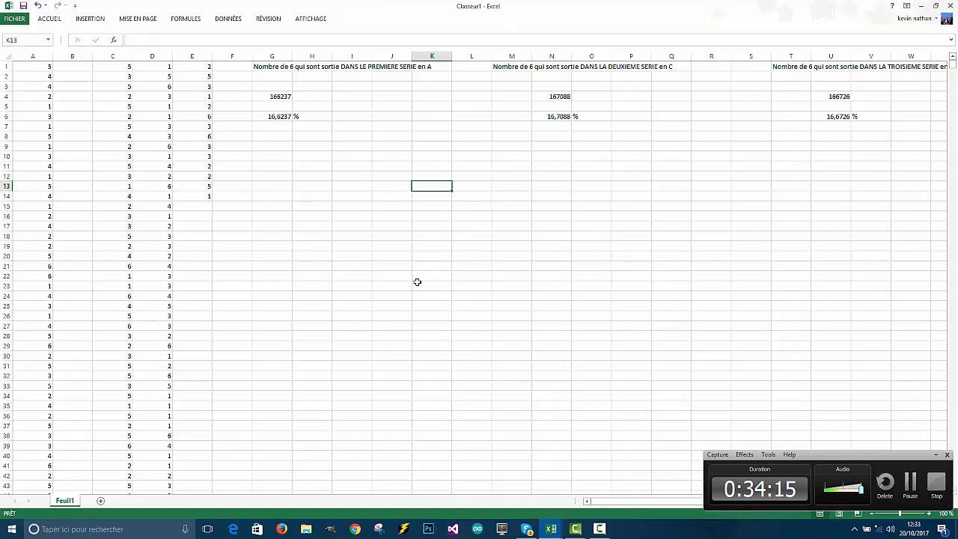